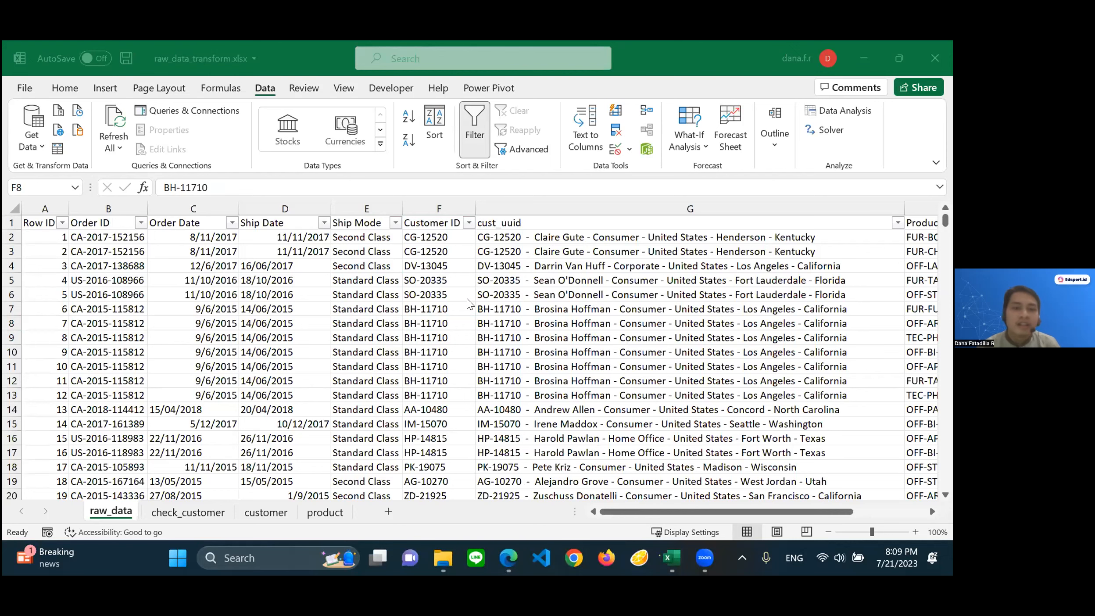
Switch to the raw_data.csv workbook and look through its rows from the end of the data upward
mouse_move(675, 557)
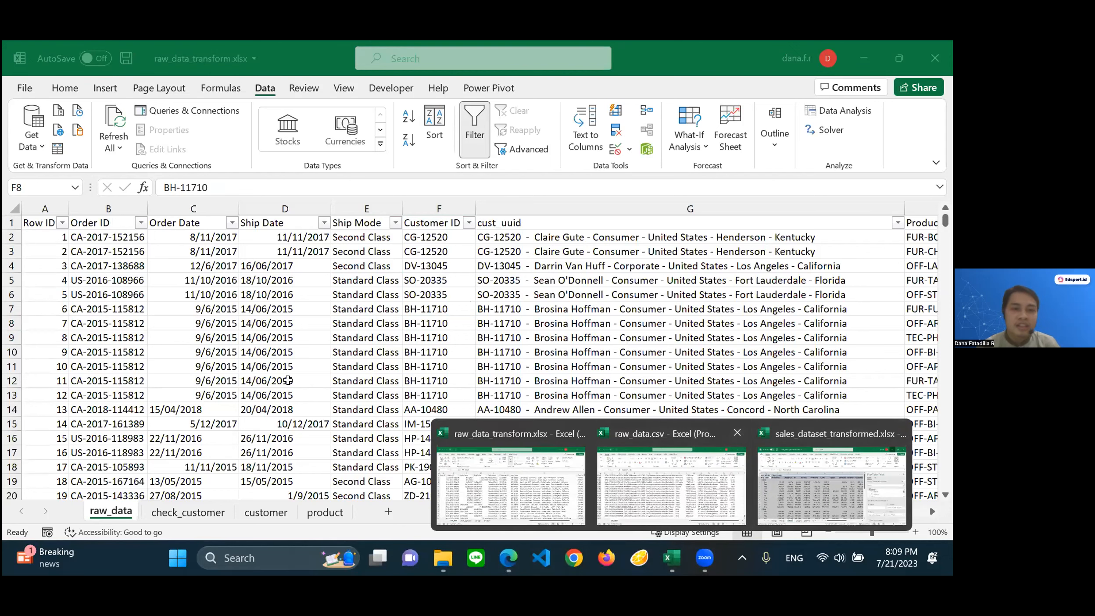
left_click(653, 466)
scroll(946, 478, "up", 1)
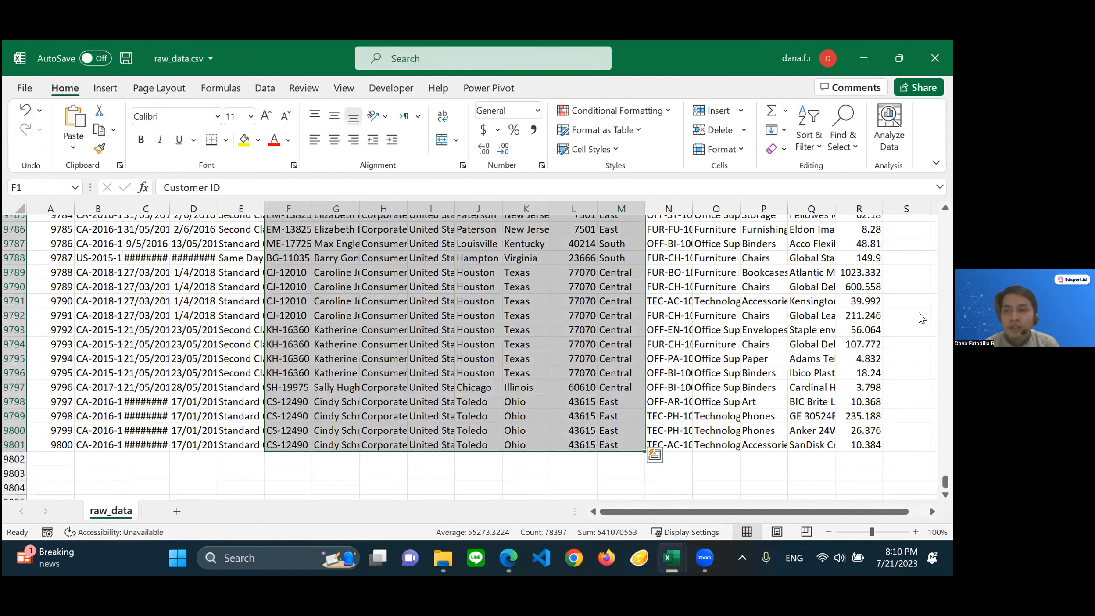
scroll(891, 237, "up", 4)
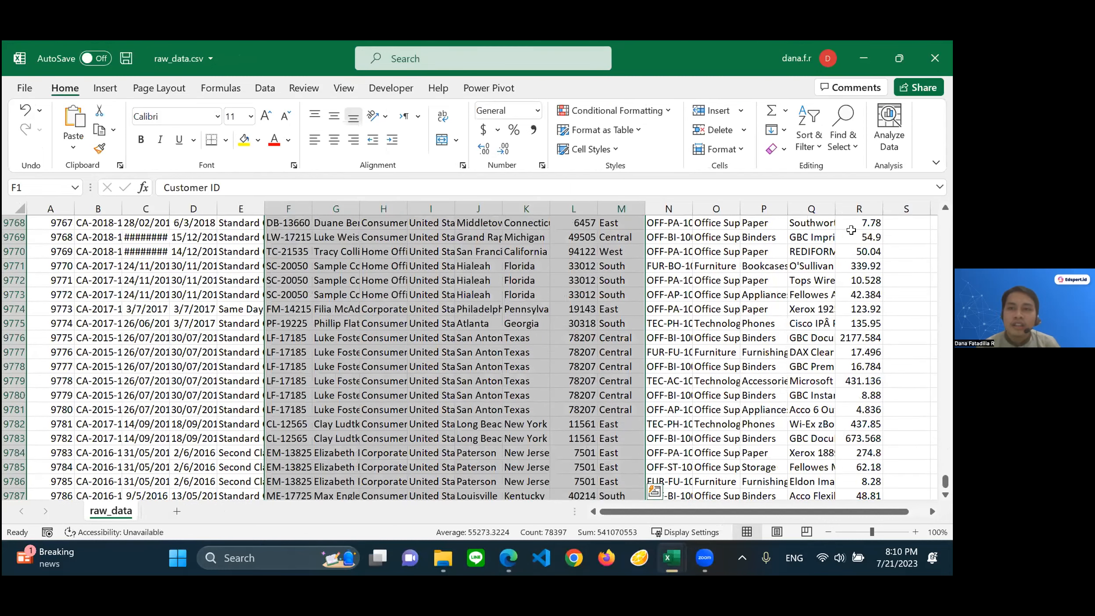
scroll(852, 230, "up", 14)
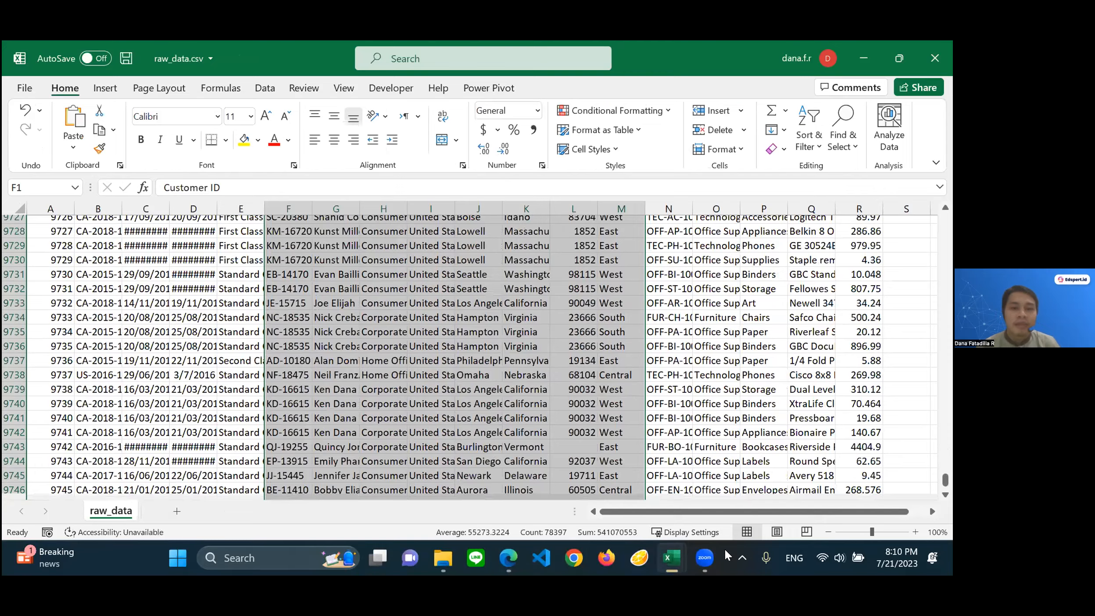
scroll(680, 557, "up", 12)
scroll(530, 498, "up", 20)
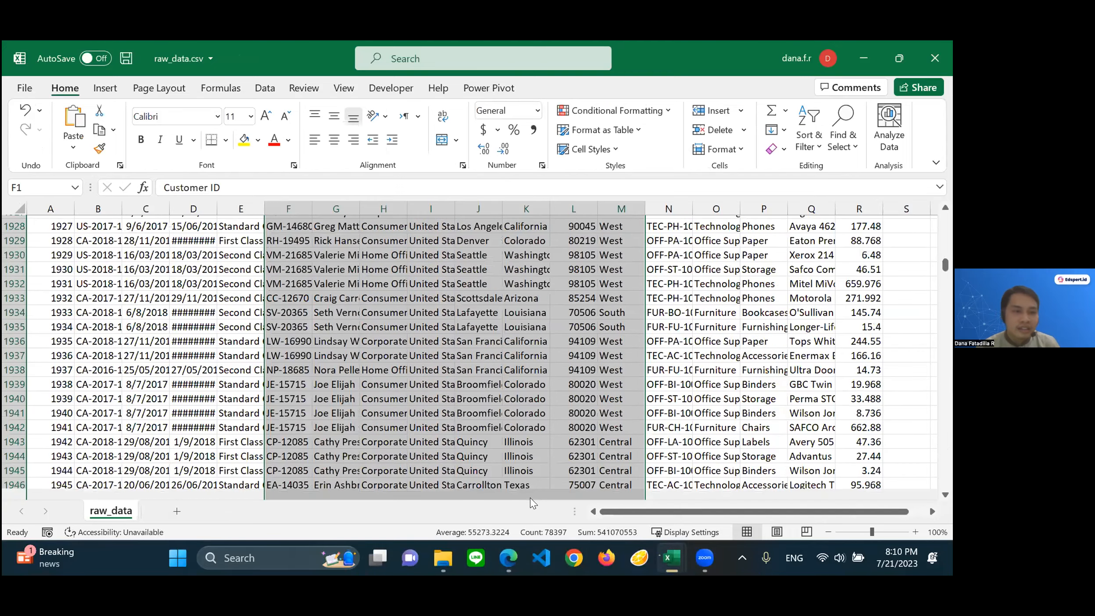
In raw_data_transform.xlsx, rename the raw_data sheet as transaction_data
key("alt+Tab")
left_click_drag(122, 319, 123, 314)
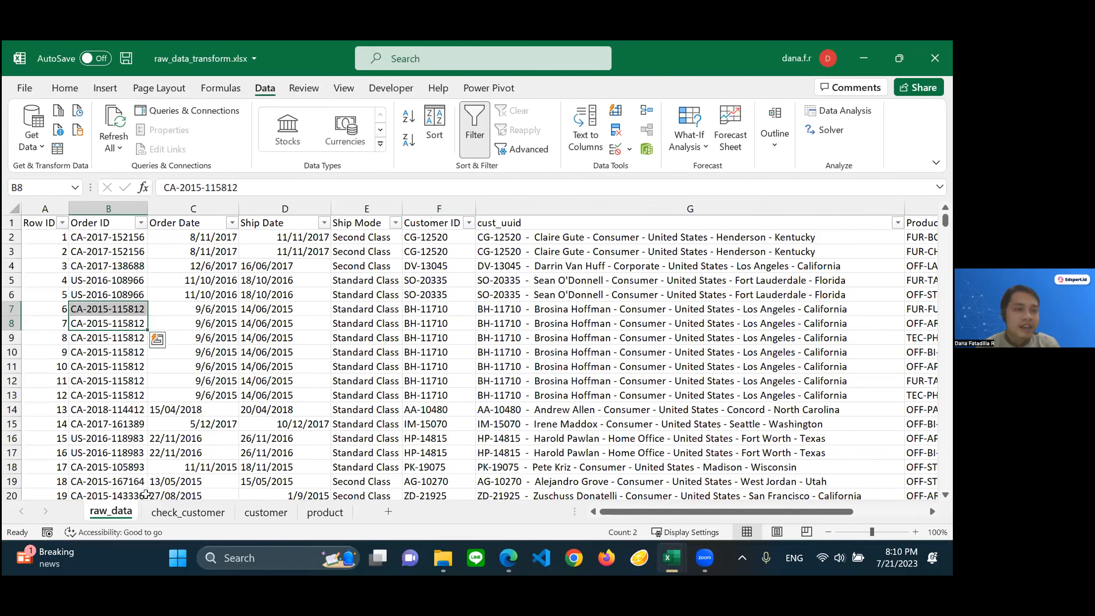
double_click(123, 509)
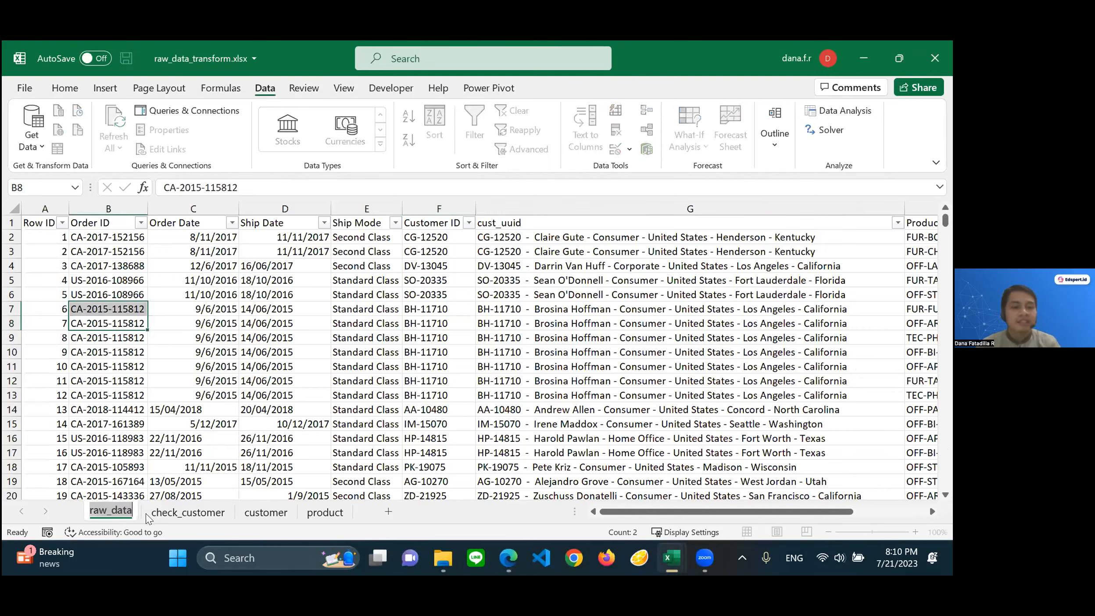
type("trans")
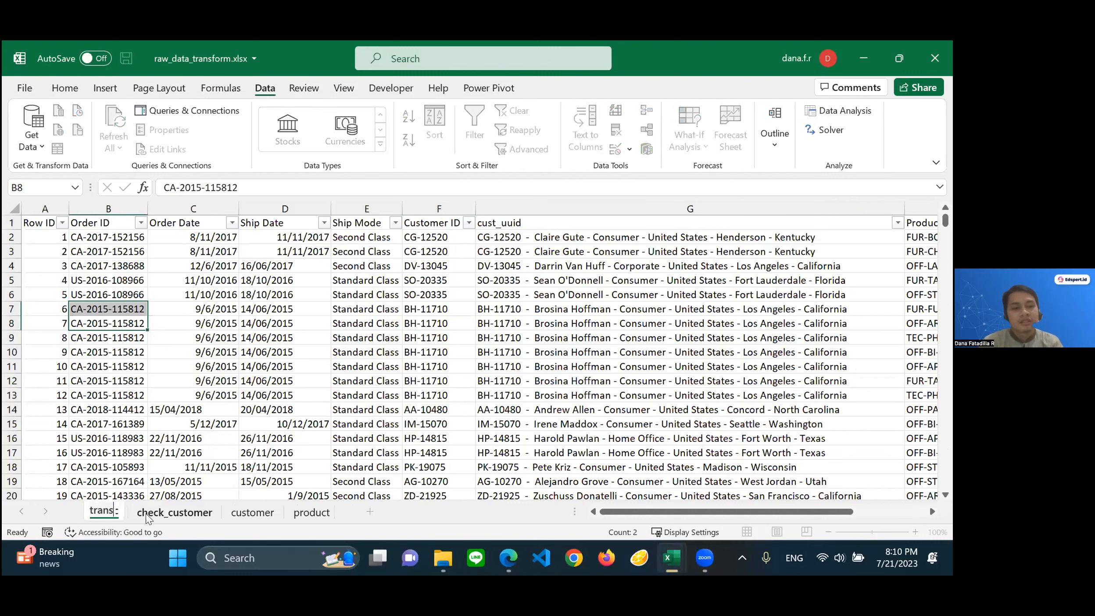
type("action_data")
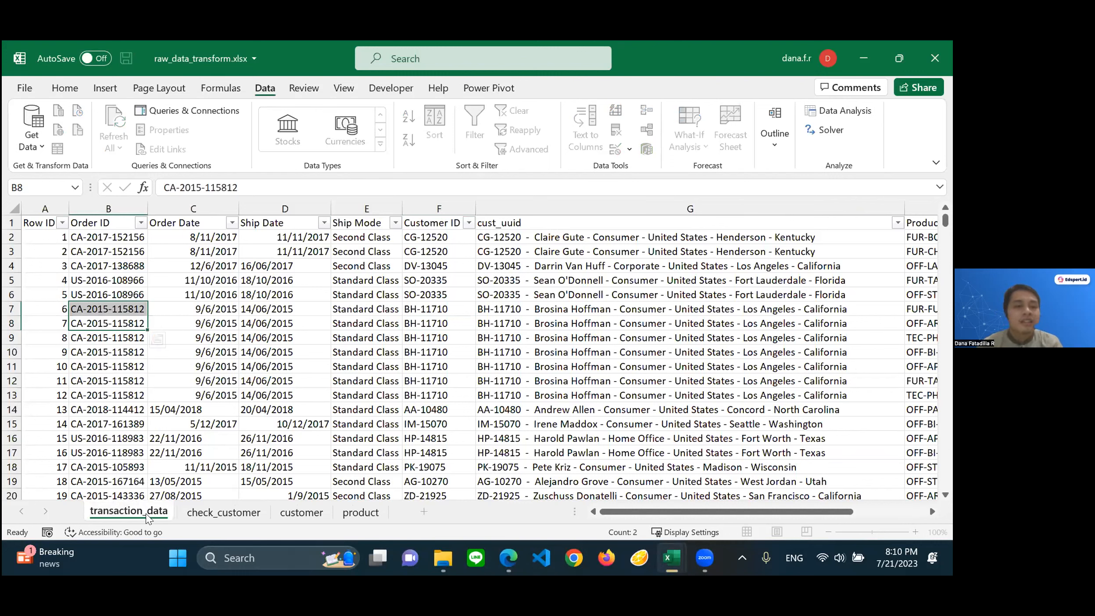
key("Return")
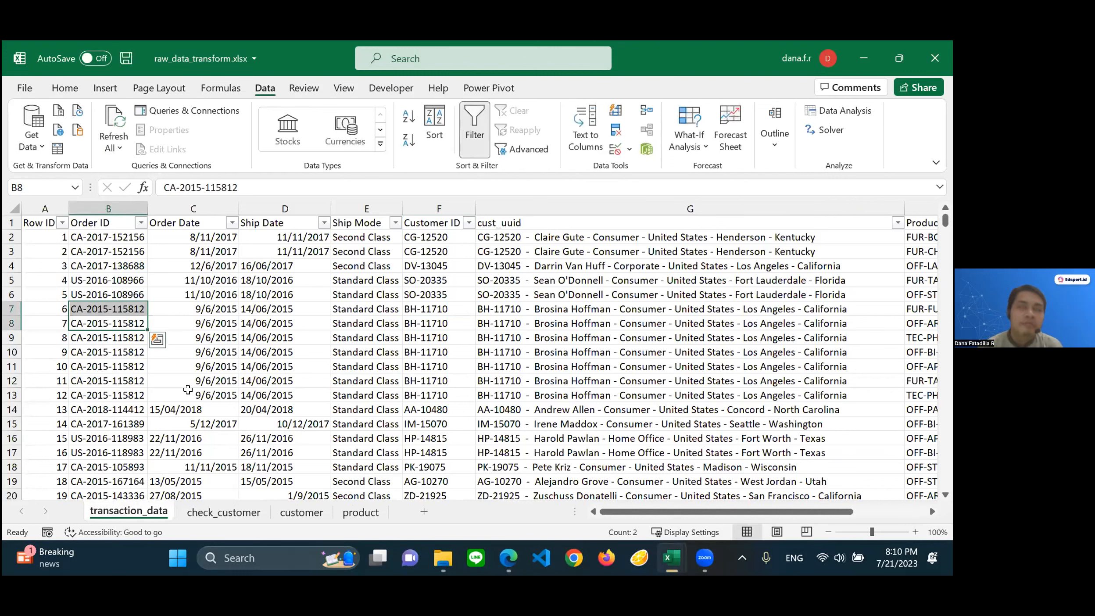
Compare the columns of the transaction_data sheet with the separate customer table on the customer sheet
left_click(259, 395)
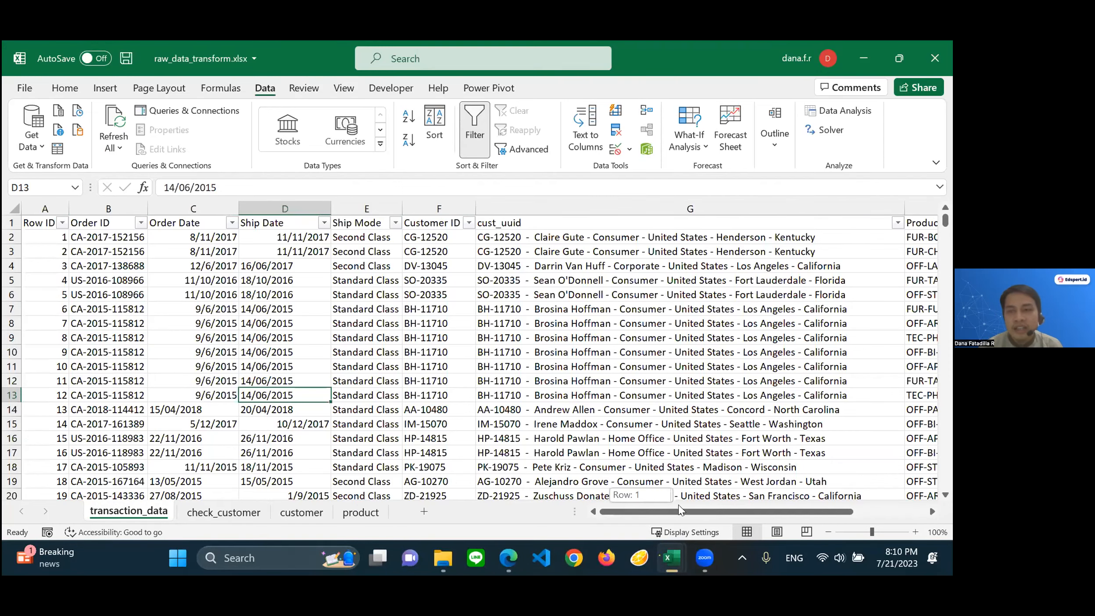
left_click_drag(708, 508, 709, 509)
left_click(312, 319)
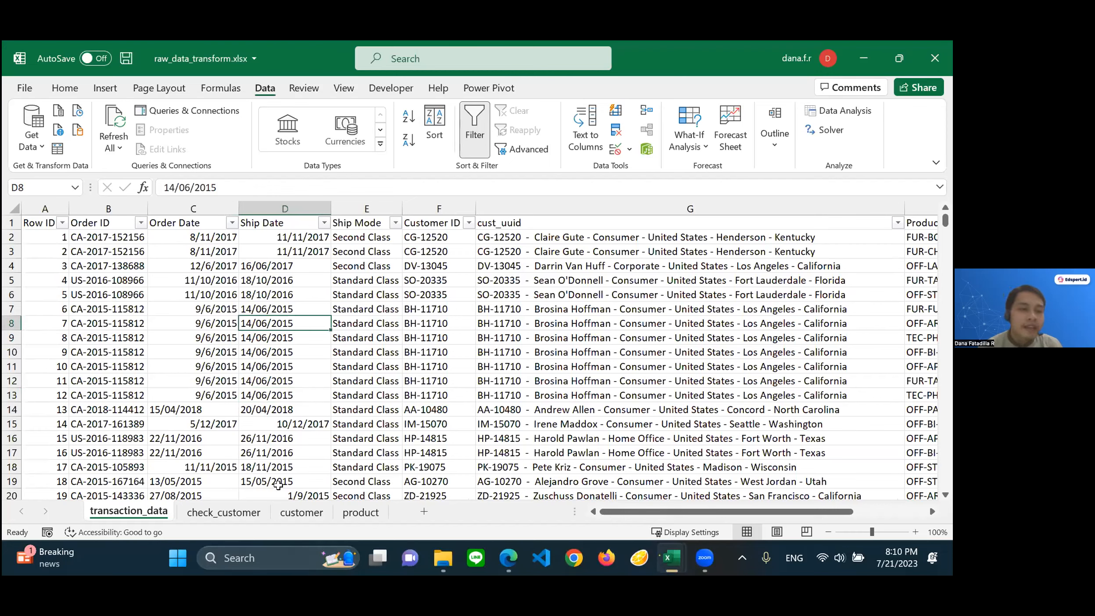
left_click(302, 513)
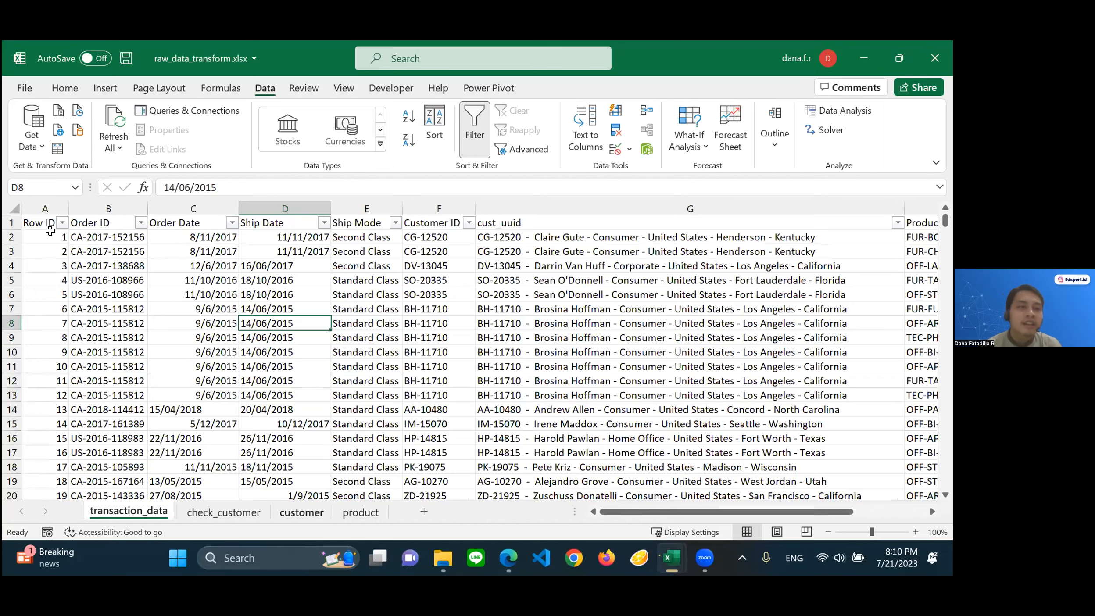
key("ctrl+Home")
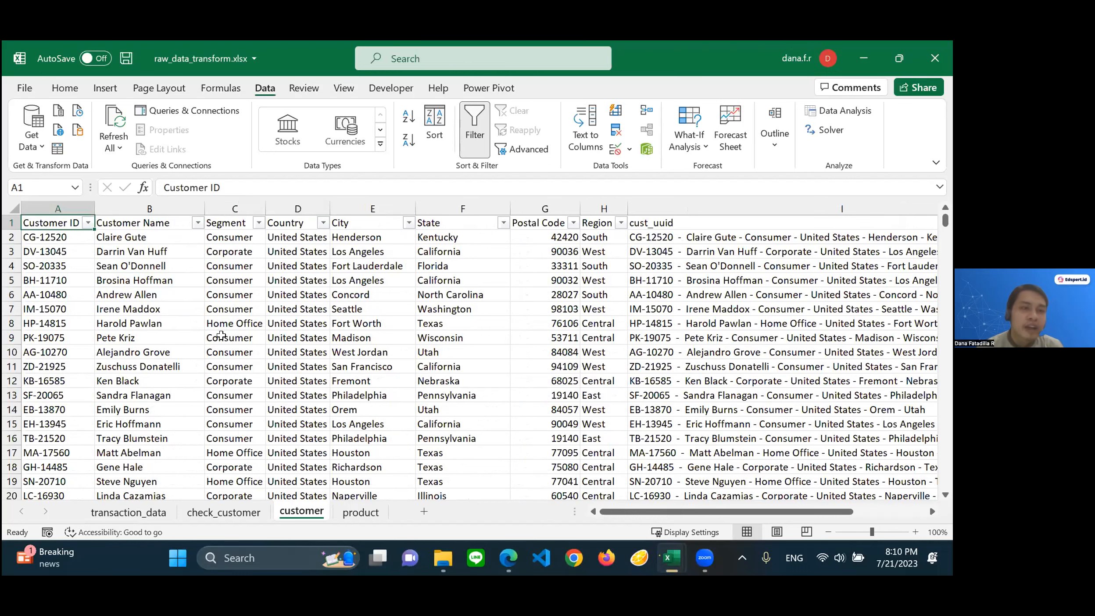
key("ctrl+Page_Down")
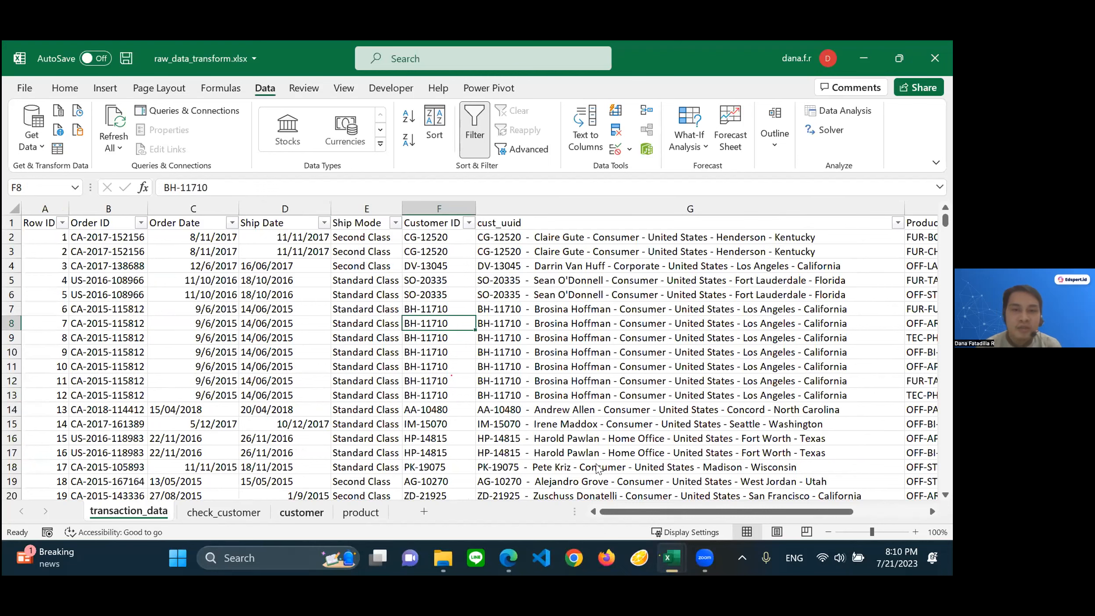
Review the customer attributes in raw_data.csv, including the Segment and Customer ID columns
key("alt+Tab")
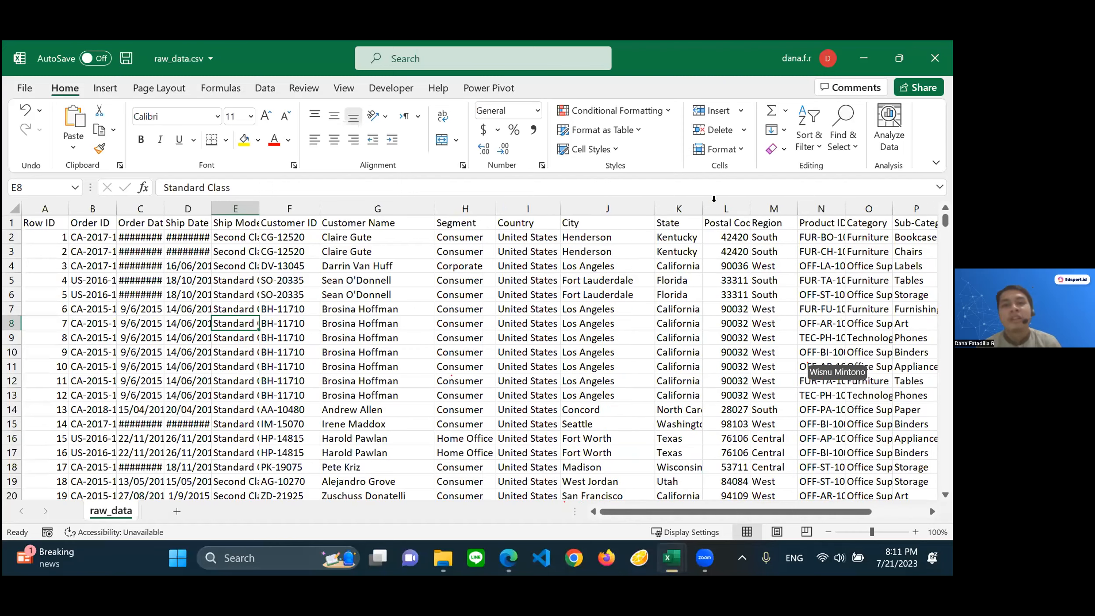
left_click(465, 209)
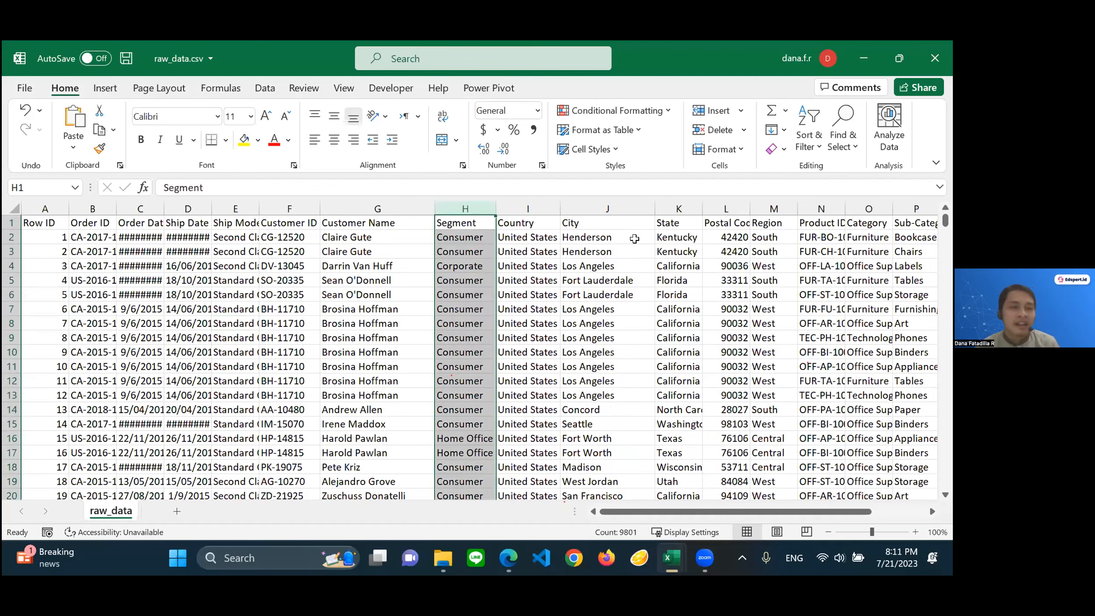
left_click(289, 295)
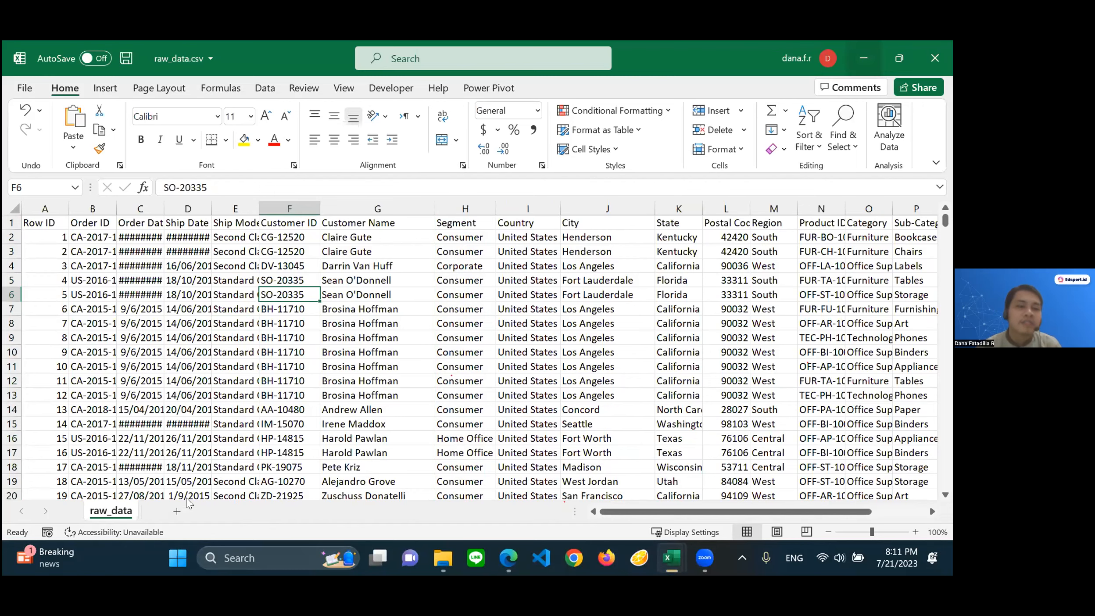
Go back to raw_data_transform.xlsx and look over the product sheet before returning to transaction_data
key("alt+Tab")
key("ctrl+Page_Down")
key("ctrl+Page_Down")
key("ctrl+Page_Down")
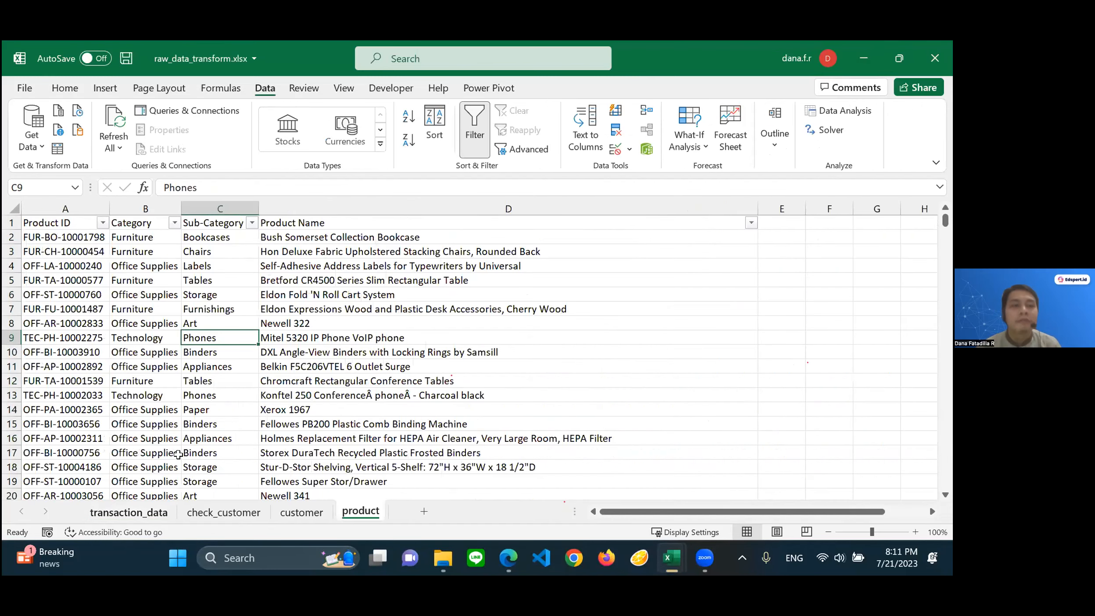
key("ctrl+Page_Up")
key("ctrl+Page_Up")
key("ctrl+Page_Up")
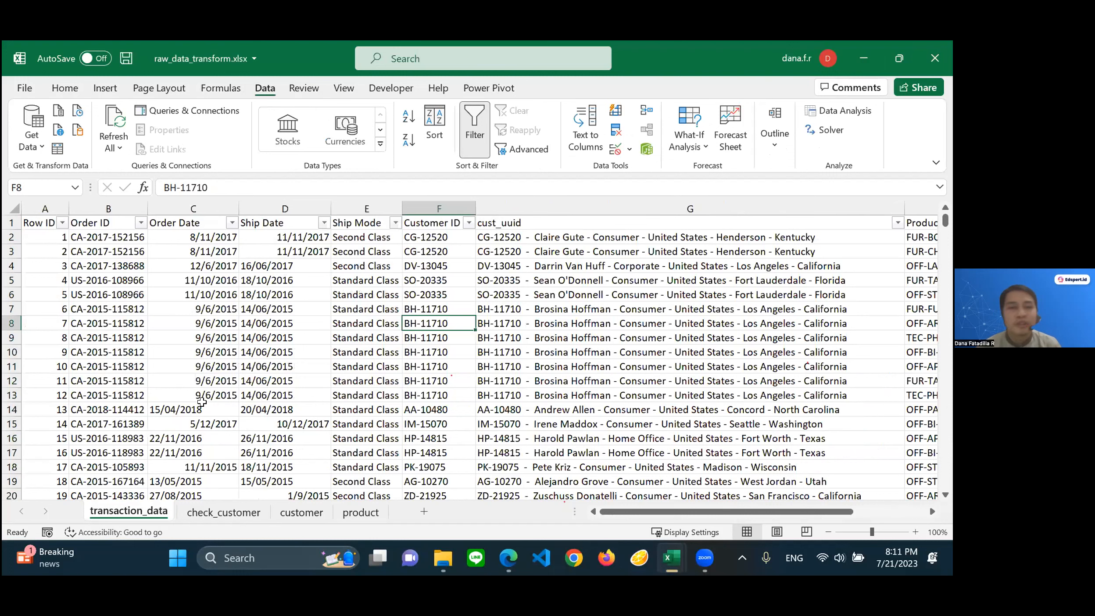
Inspect differently aligned date entries in the Order Date and Ship Date columns of transaction_data
left_click(293, 328)
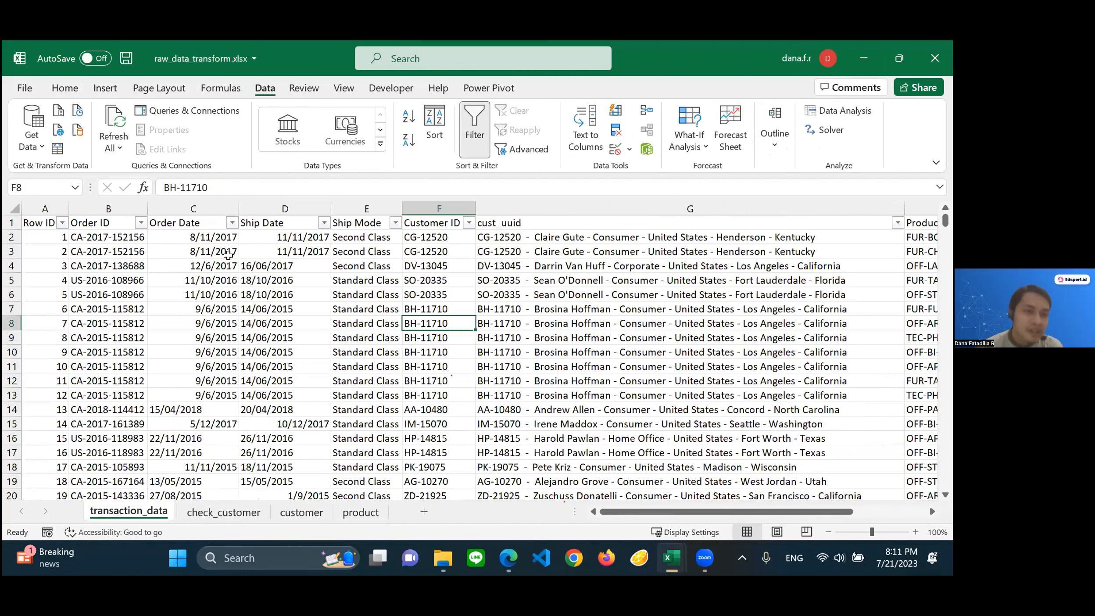
left_click(193, 236)
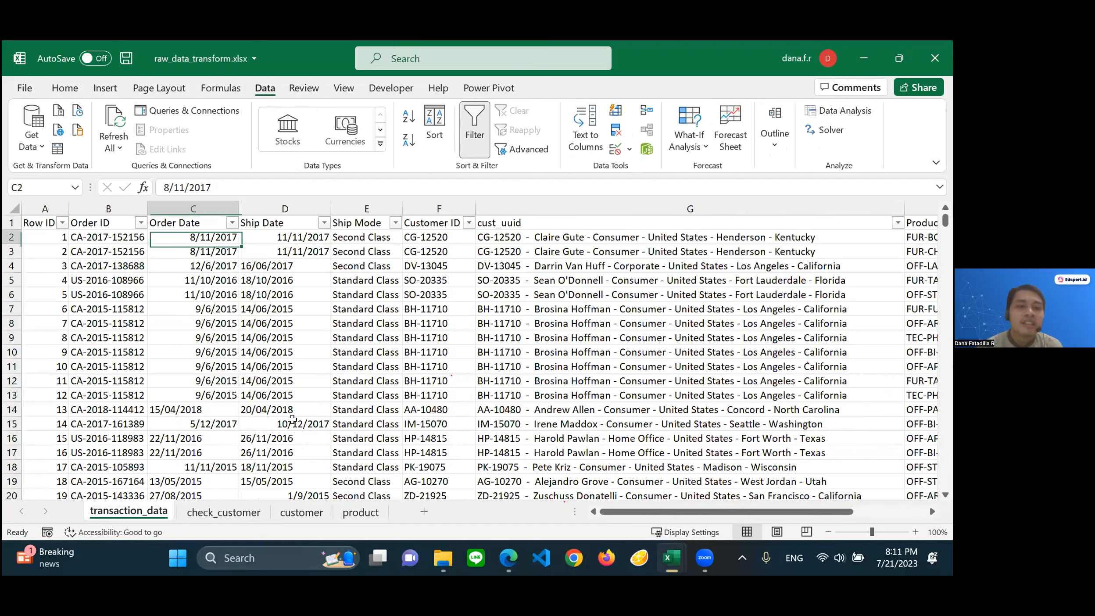
left_click(194, 411)
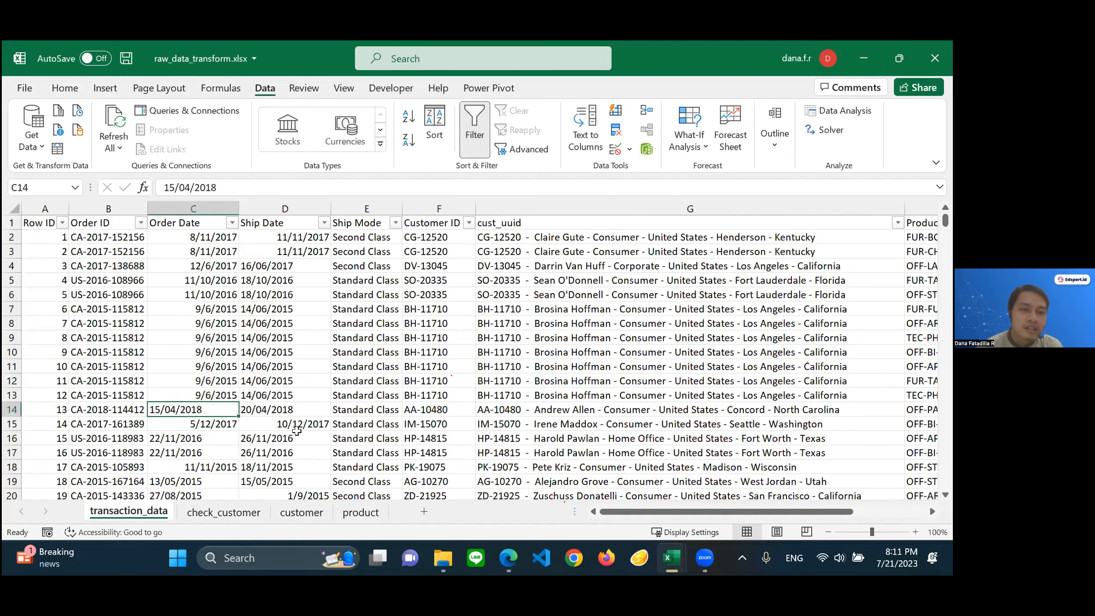
left_click(288, 439)
left_click(192, 367)
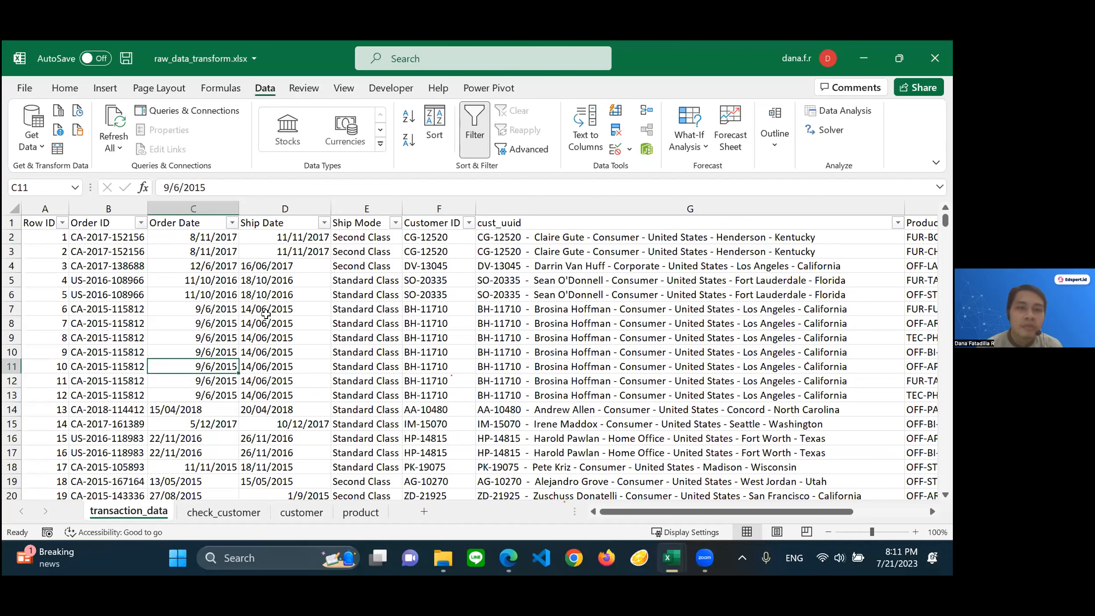
Compare the number formats of left-aligned and right-aligned Order Date cells, such as C14 and C12
key("alt+h")
left_click(200, 408)
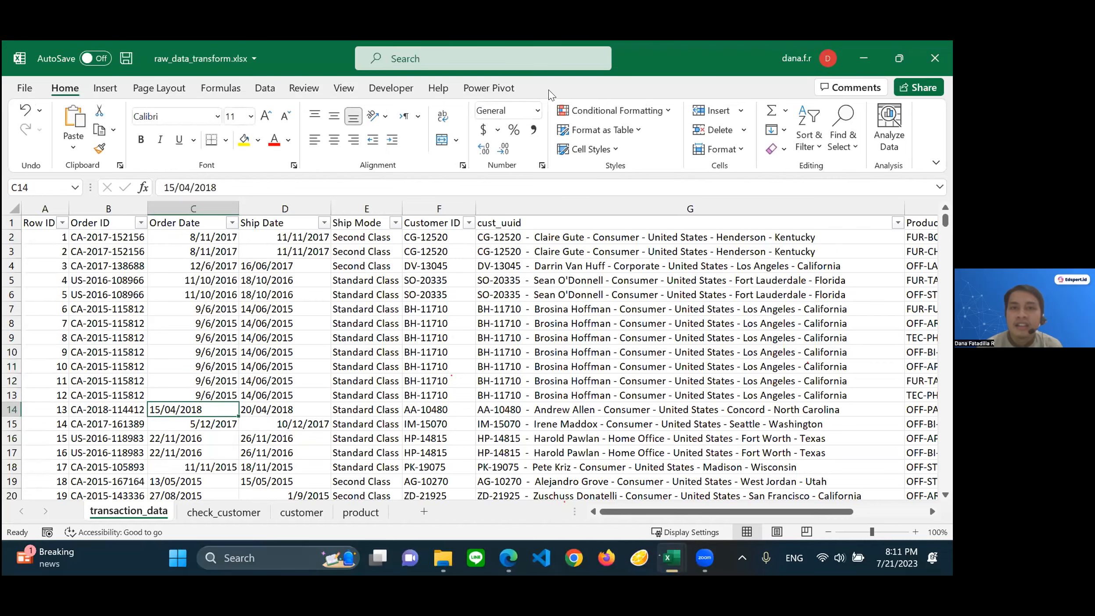
left_click(538, 110)
left_click(496, 96)
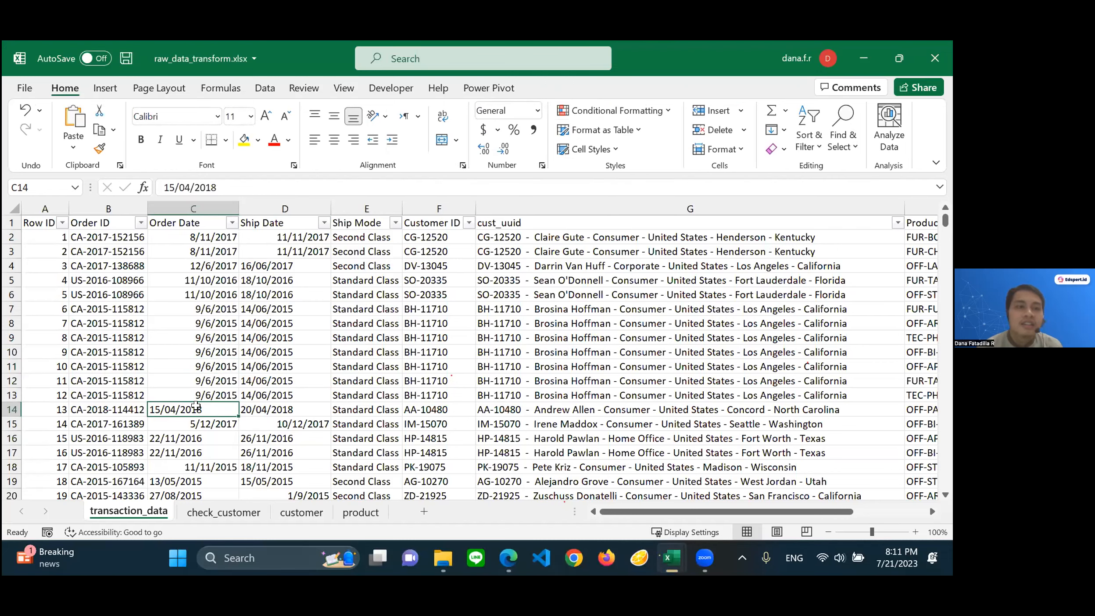
left_click(215, 381)
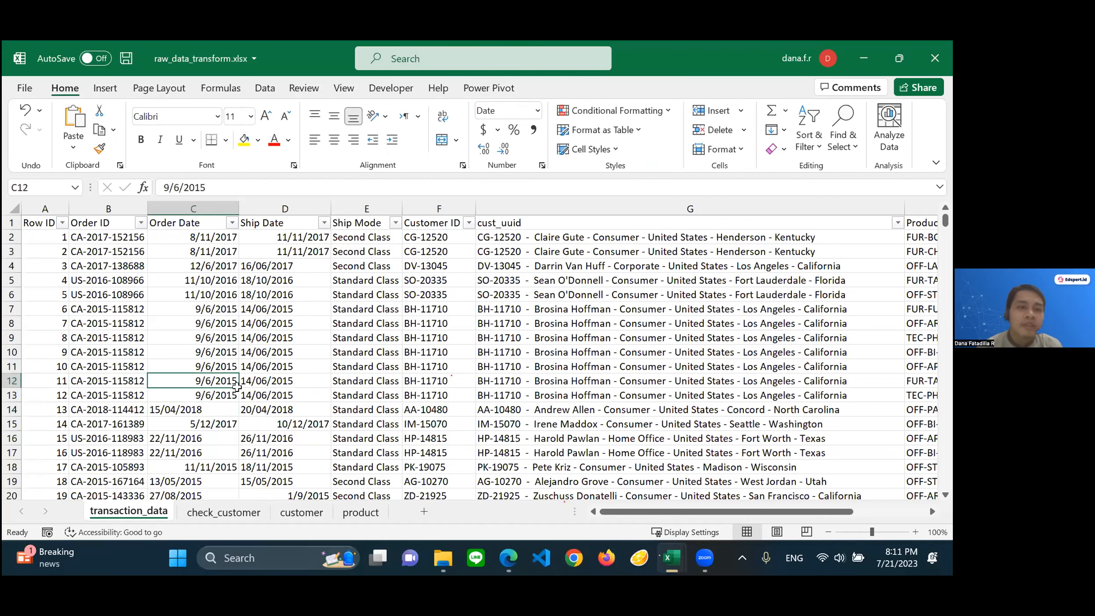
left_click(178, 406)
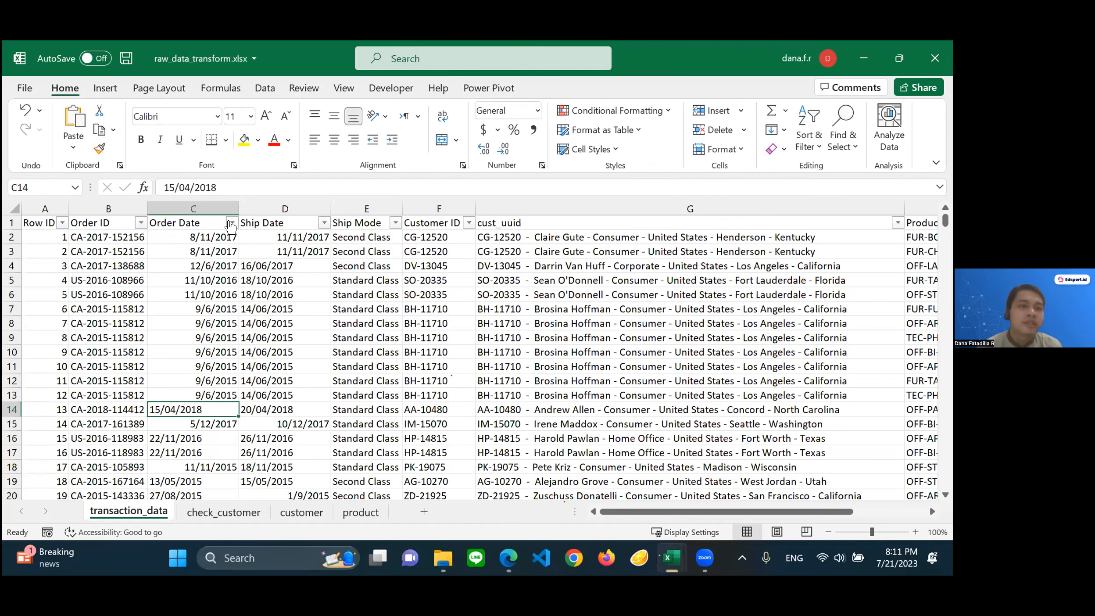
Examine how the Order Date filter list groups its values, and close it without applying a filter
left_click(231, 223)
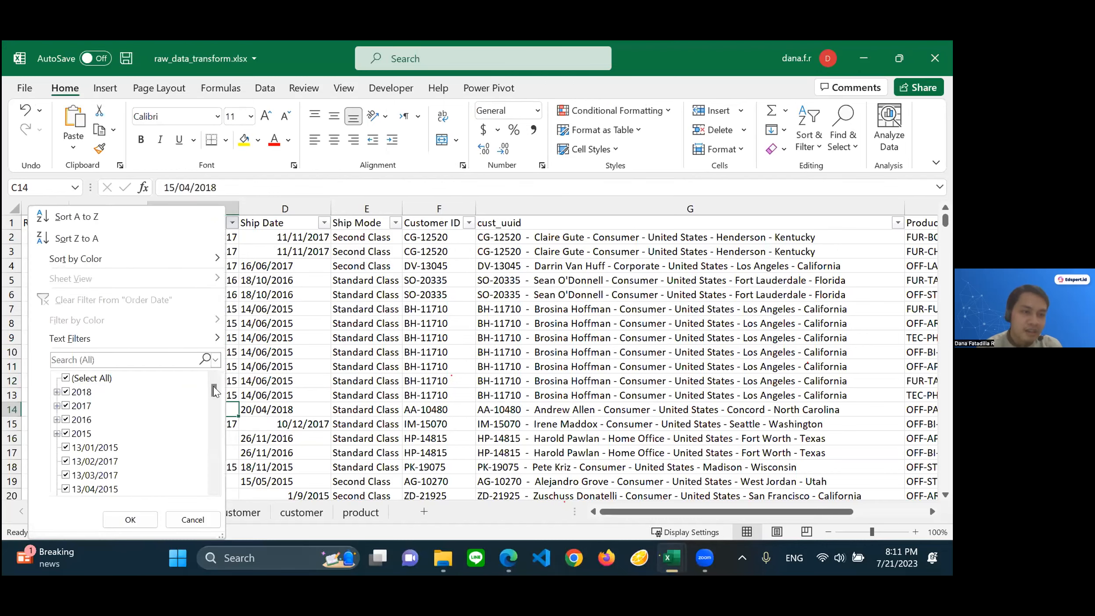
scroll(215, 386, "down", 2)
scroll(215, 407, "down", 10)
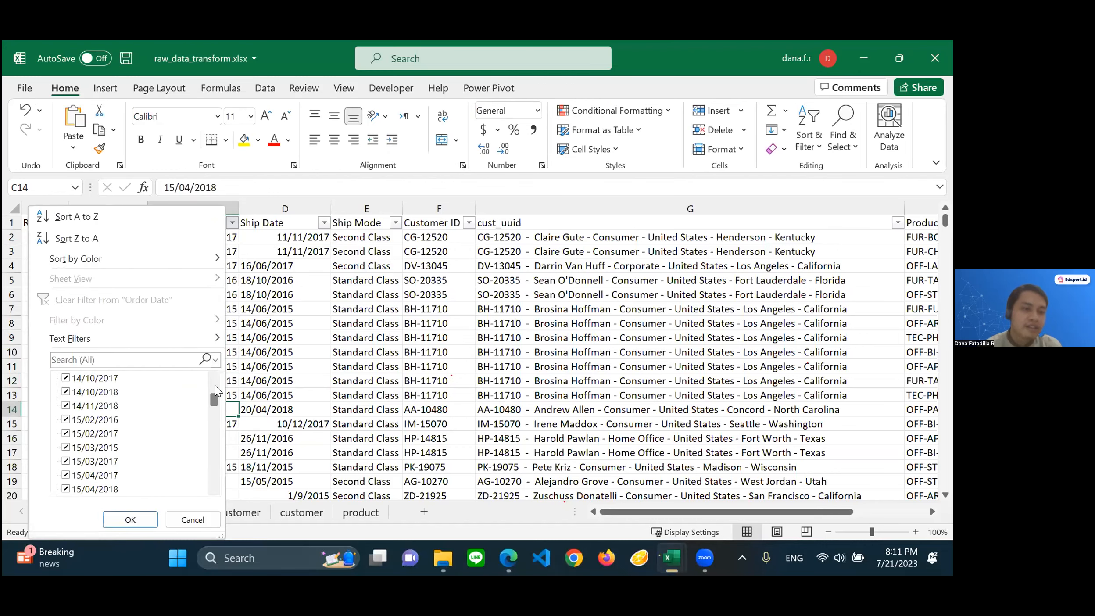
scroll(84, 380, "up", 12)
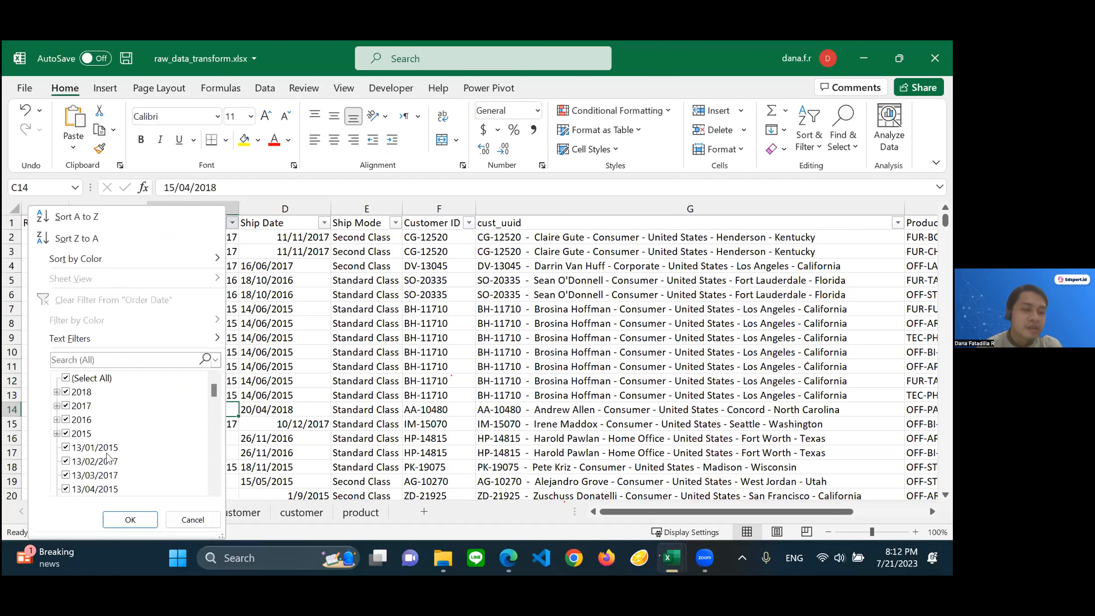
left_click(191, 526)
Set up Text to Columns on the Order Date column as delimited data, with "/" as the only delimiter instead of Tab
left_click(201, 208)
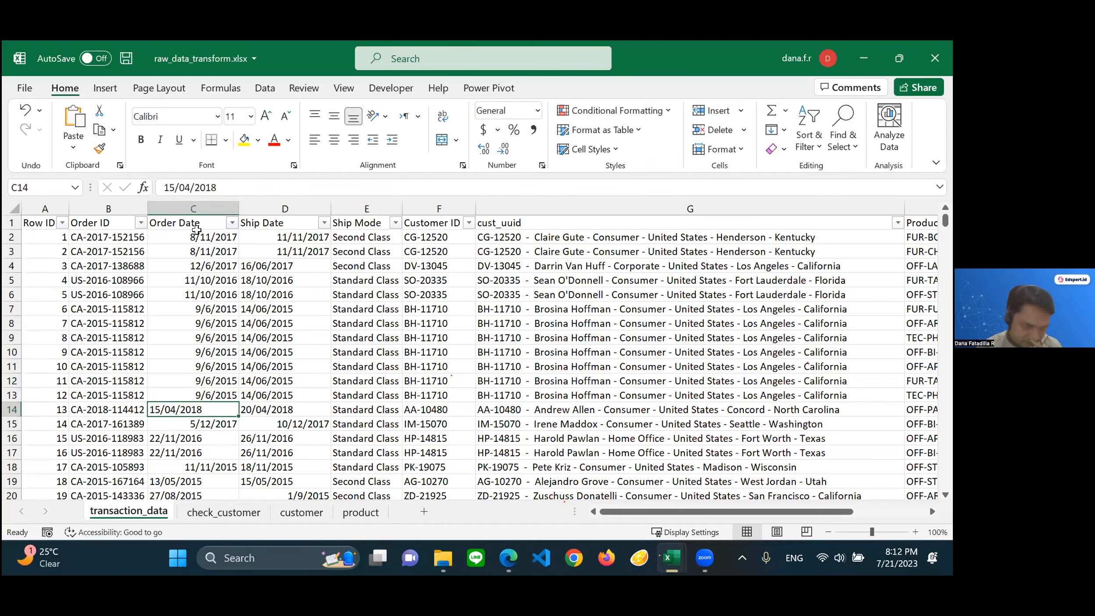
left_click(206, 206)
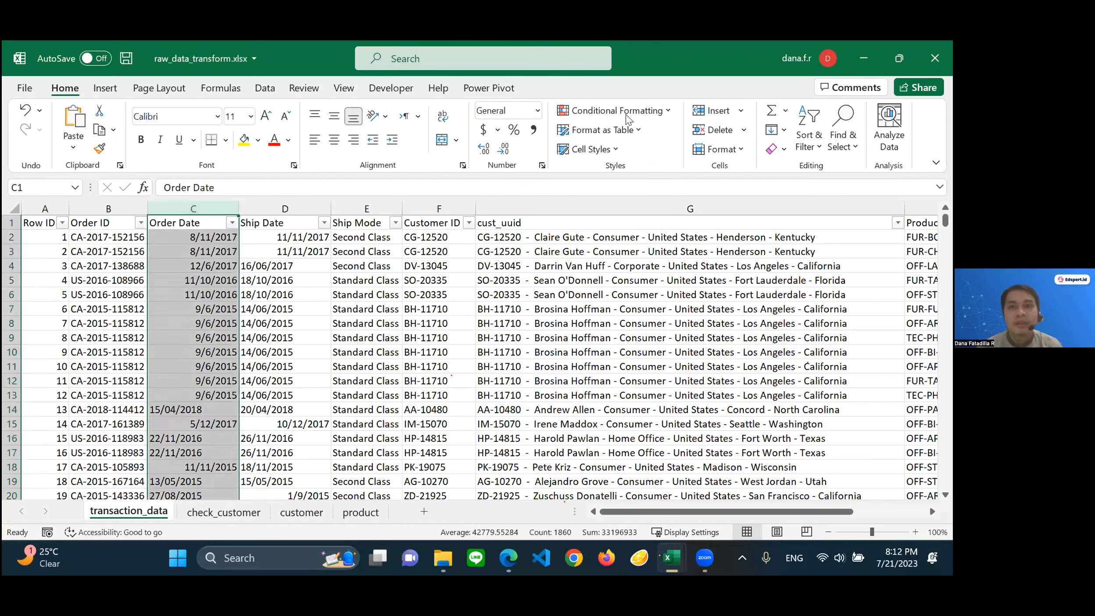
left_click(265, 87)
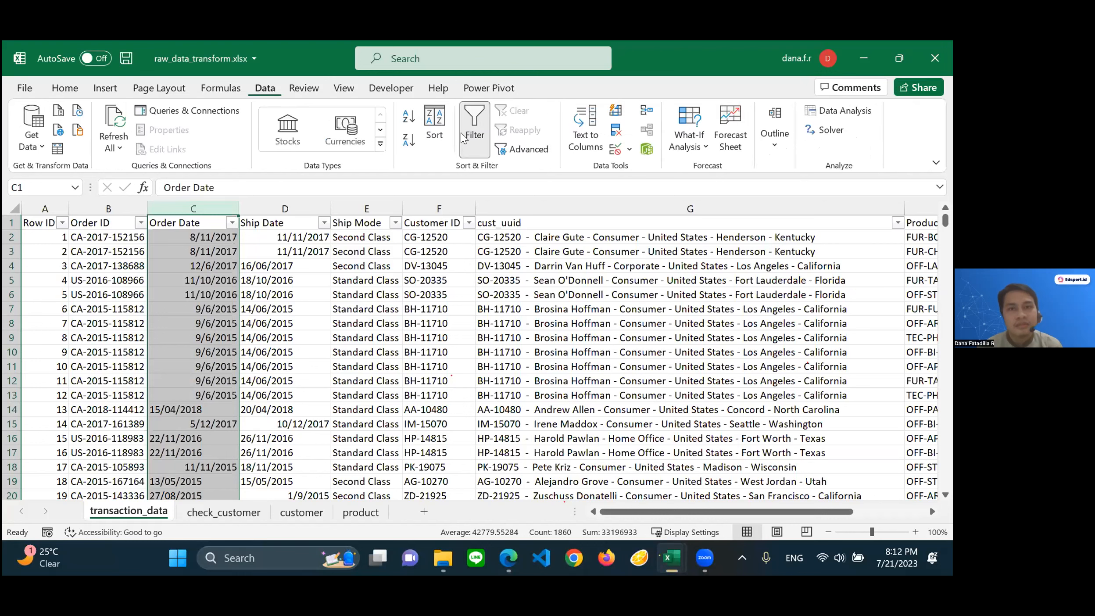
left_click(584, 137)
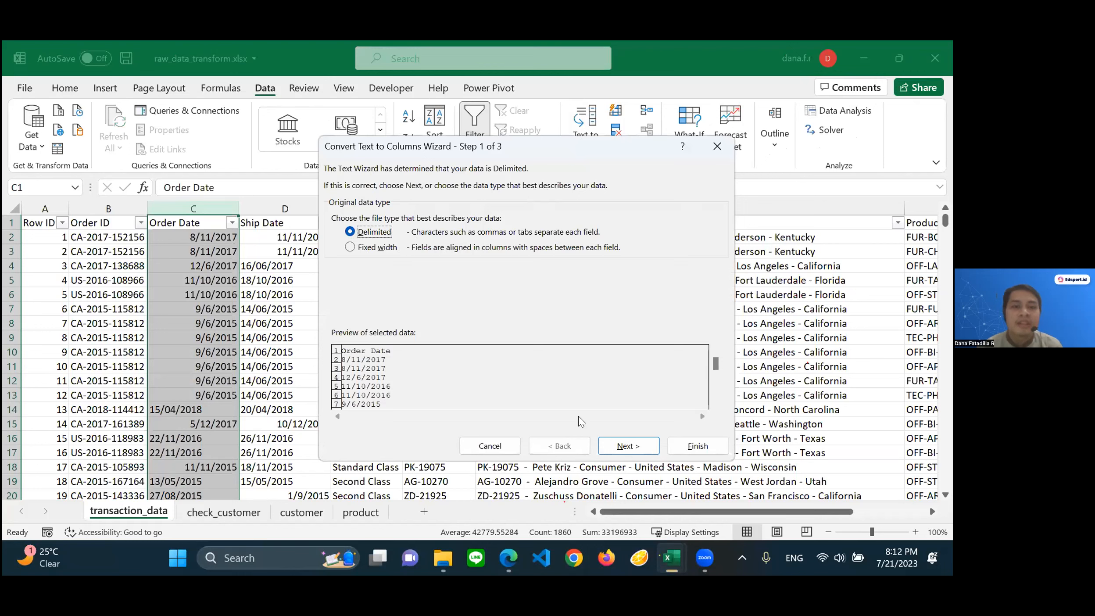
left_click(626, 446)
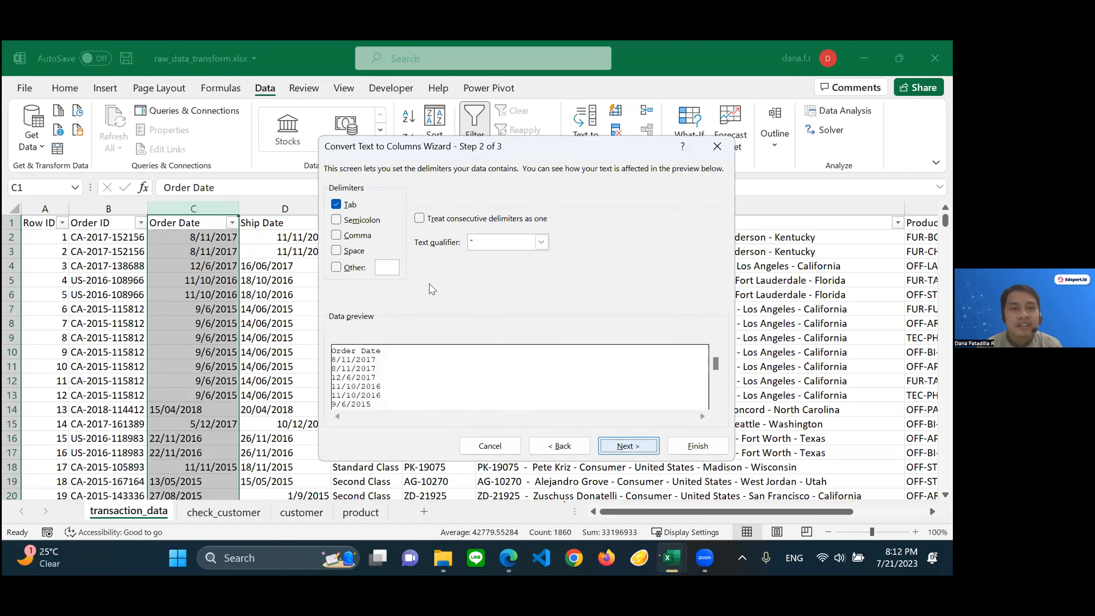
left_click(381, 265)
type("/")
left_click(347, 205)
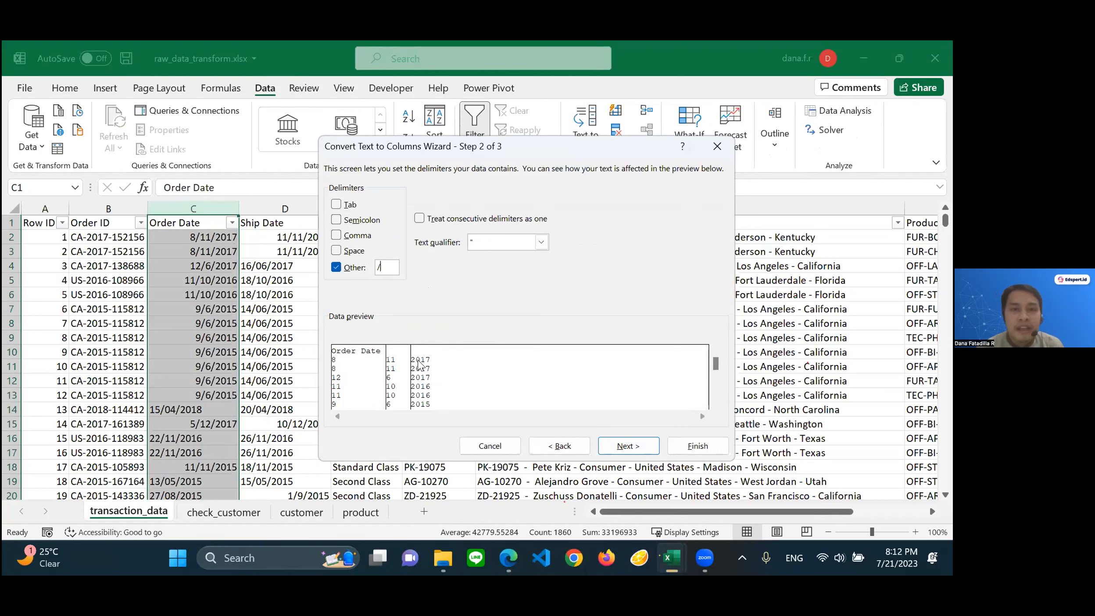
left_click(613, 447)
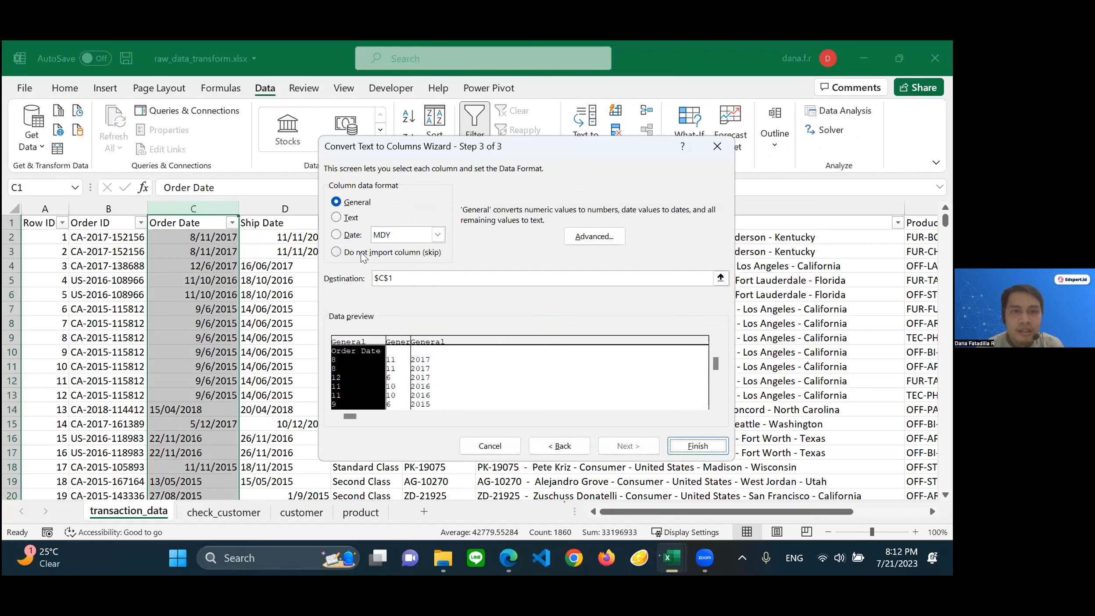
left_click(401, 277)
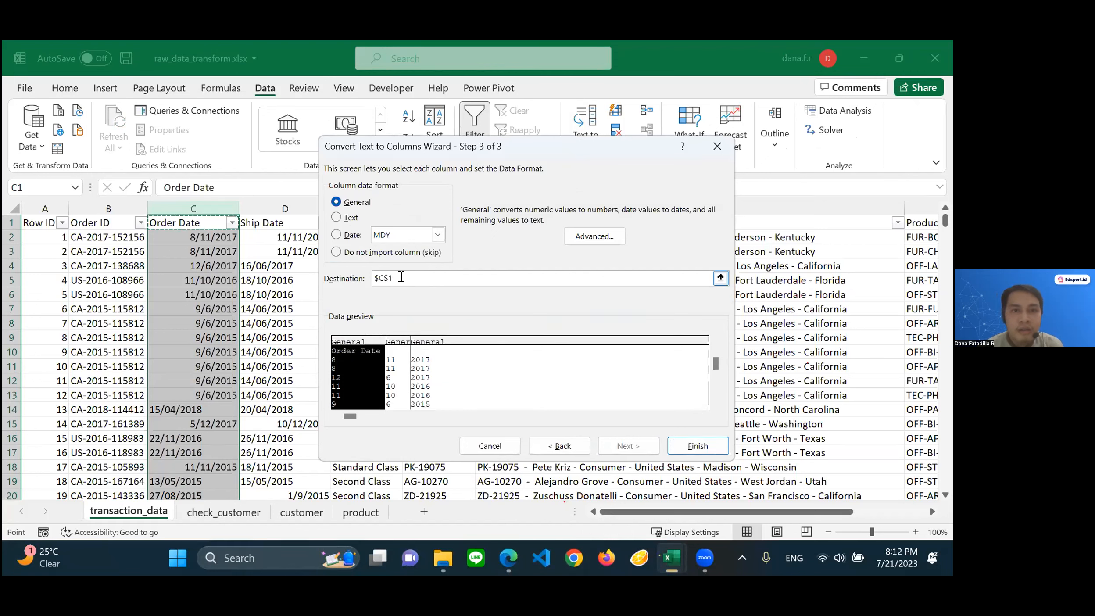
left_click(368, 339)
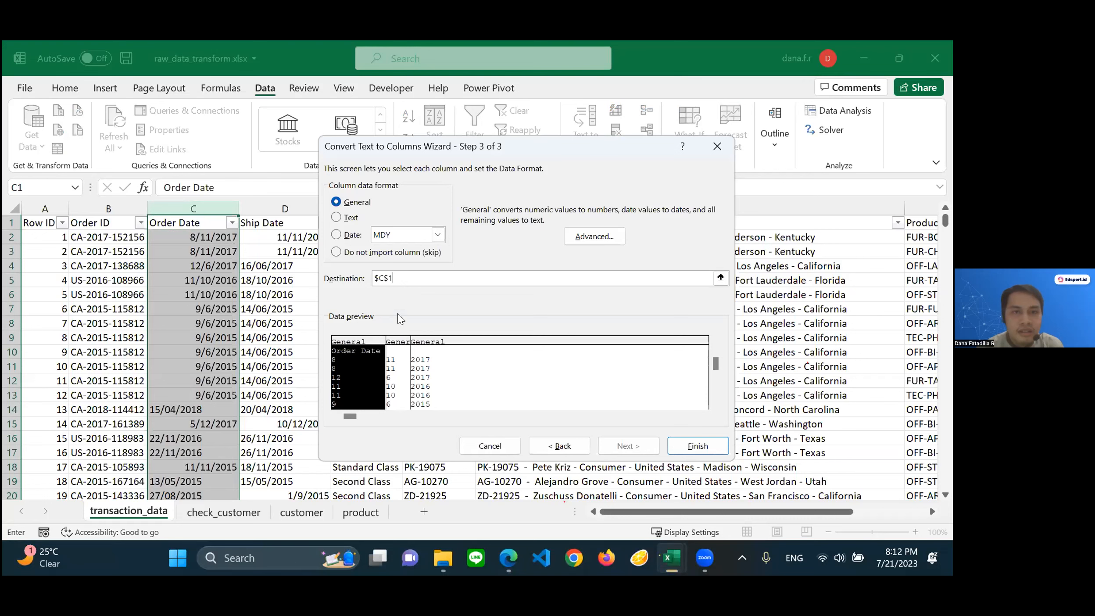
left_click(682, 445)
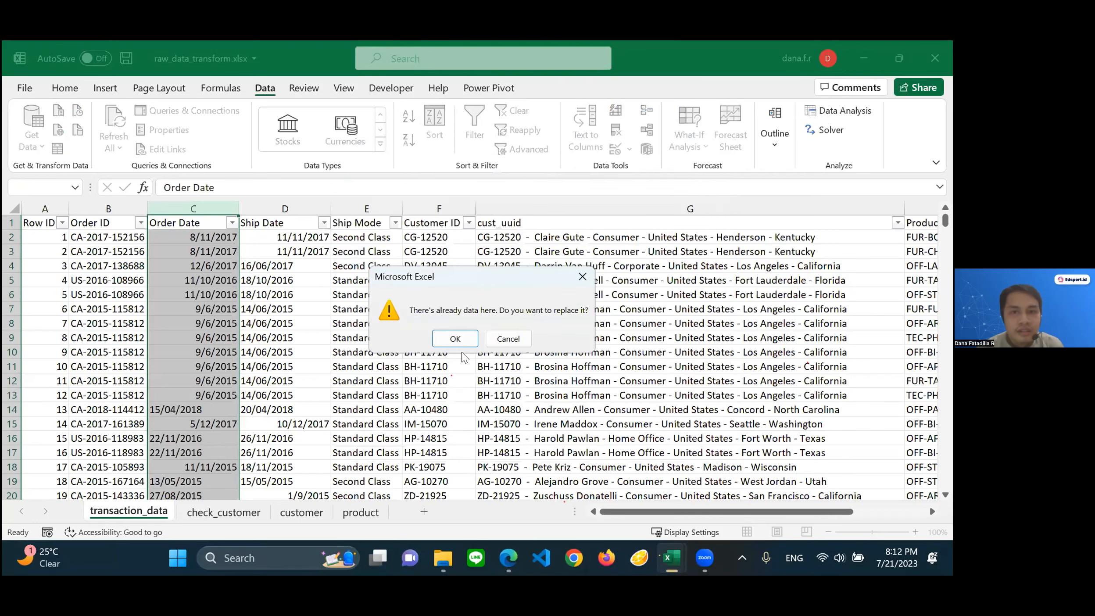
left_click(497, 339)
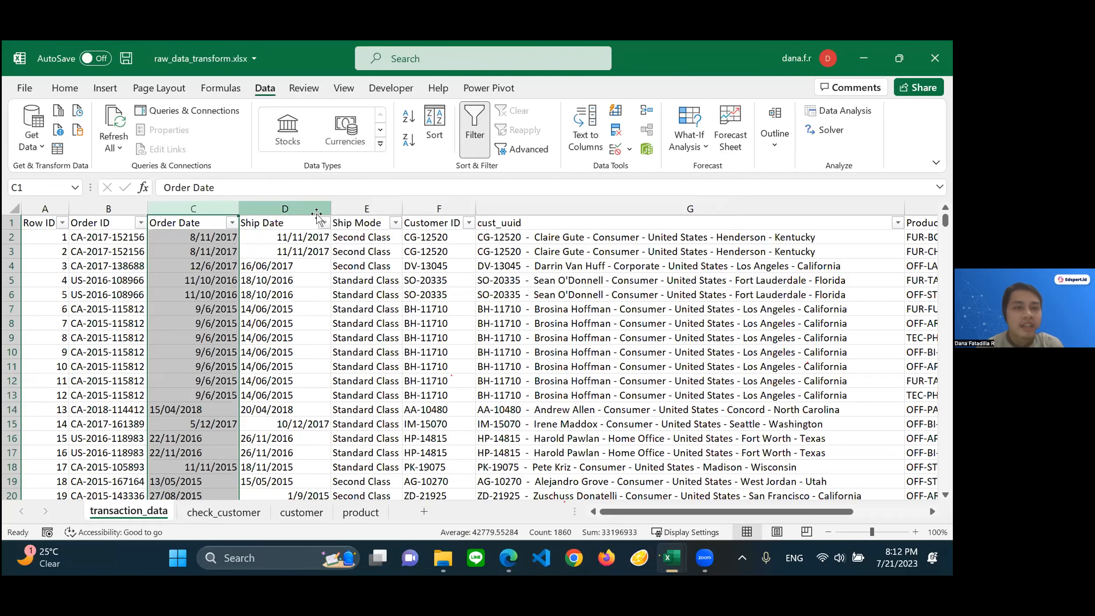
Insert three empty columns between Order Date and Ship Date
left_click(341, 317)
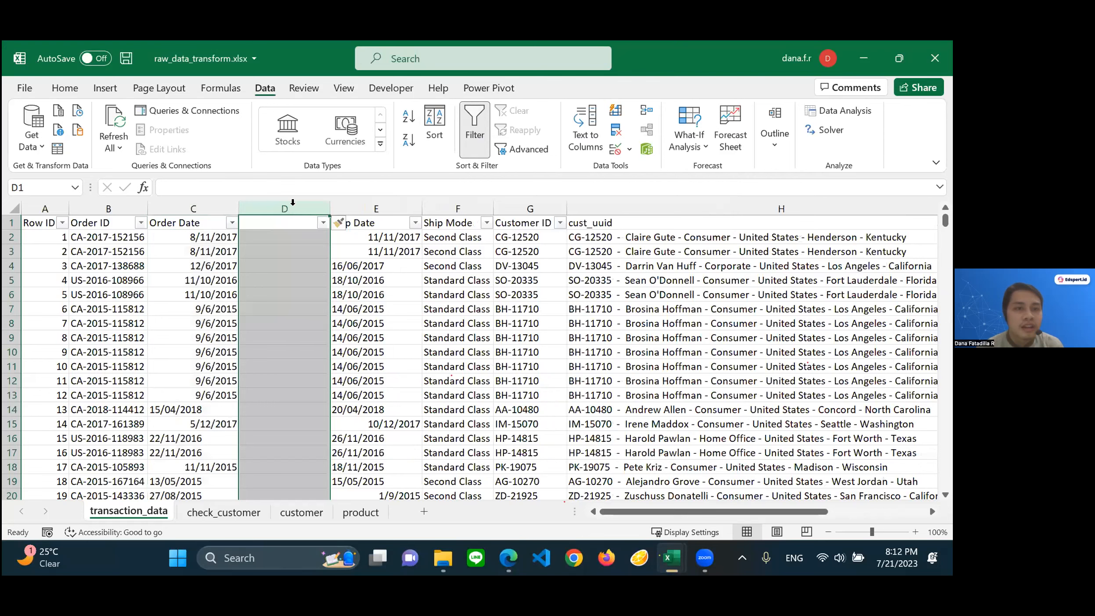
key("F4")
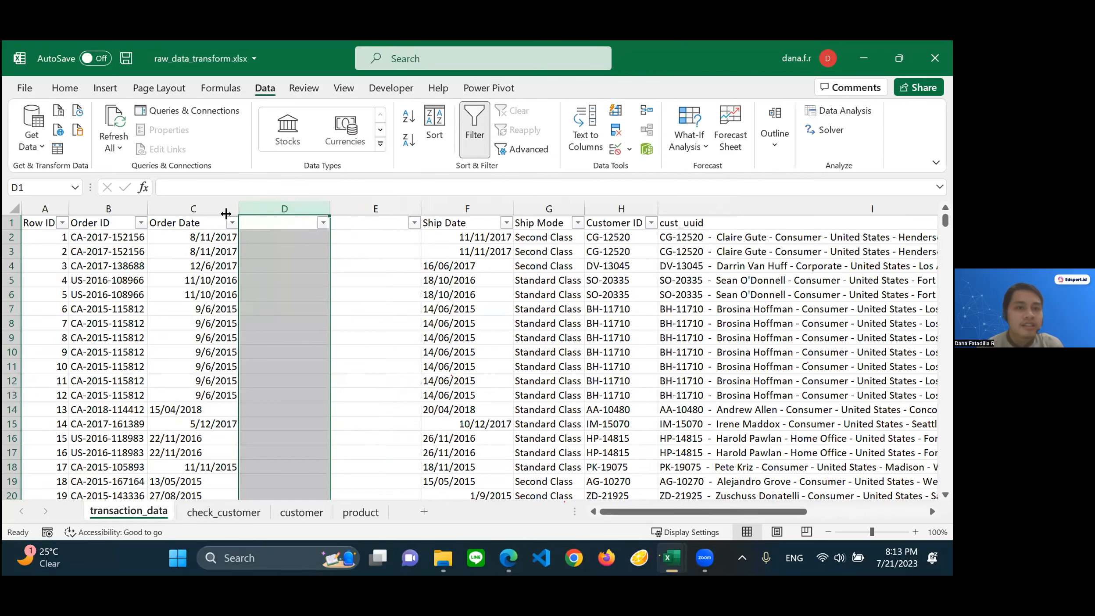
key("F4")
Split the Order Date column at "/" with Text to Columns, using General format and destination $D$1:$F$1
left_click(227, 211)
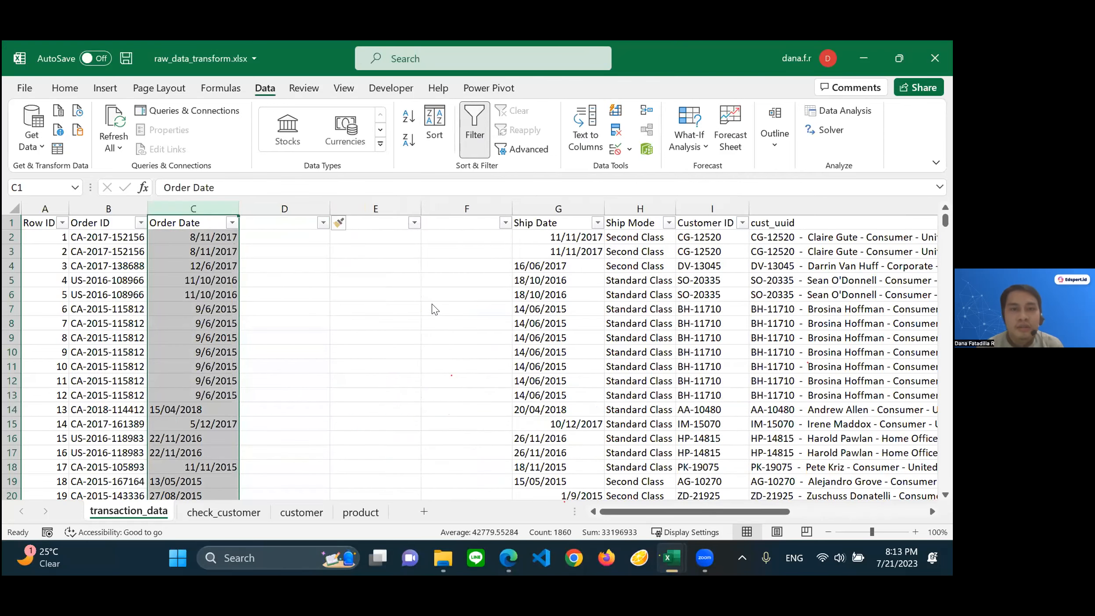
key("alt+a")
key("e")
left_click(615, 445)
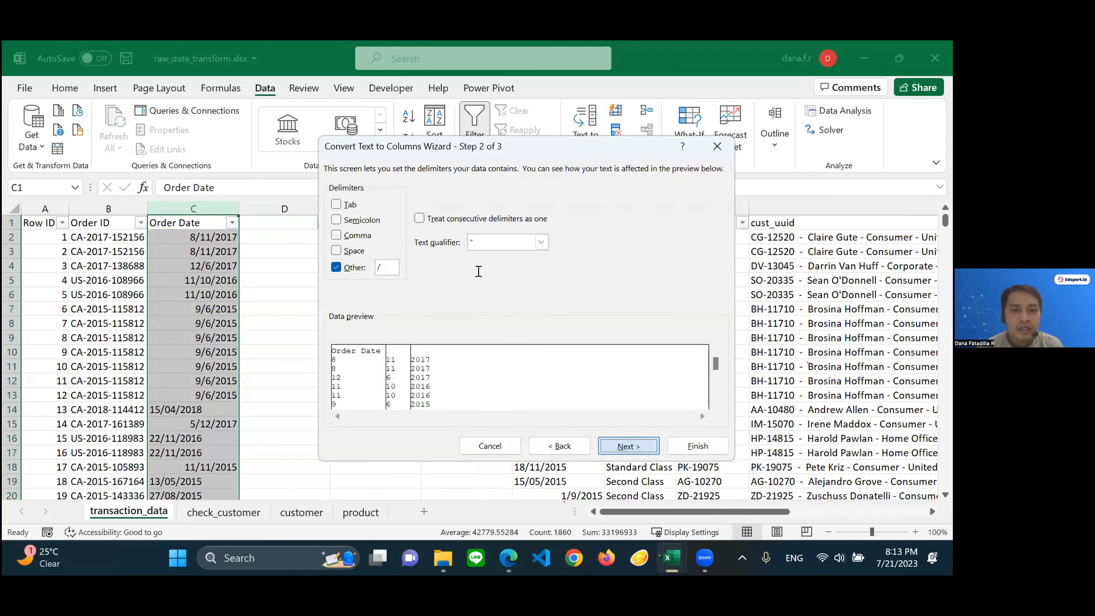
key("Return")
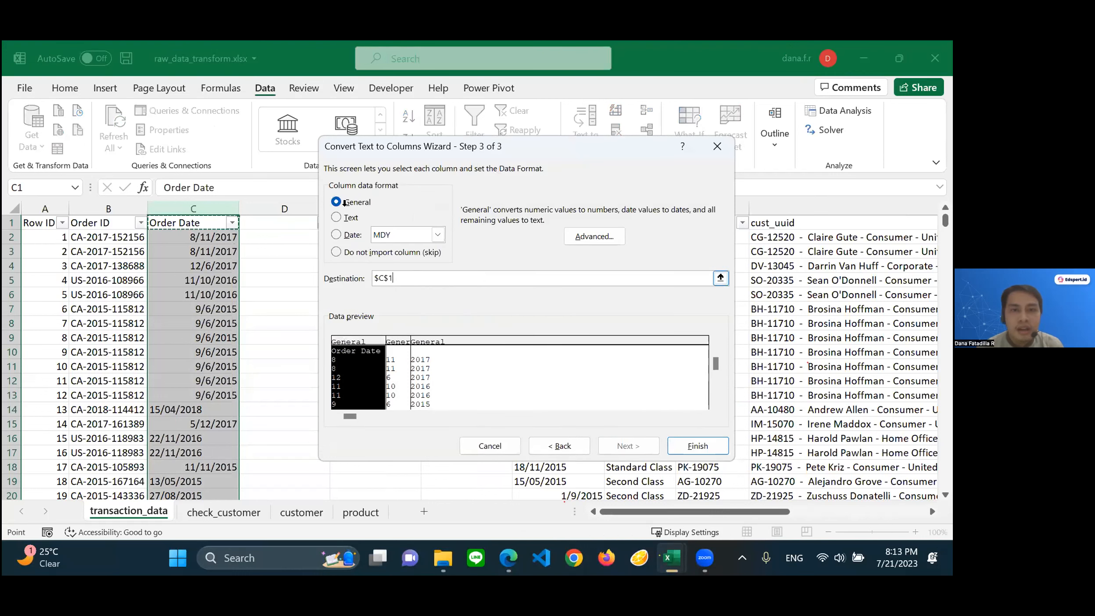
left_click(721, 278)
left_click_drag(285, 223, 454, 224)
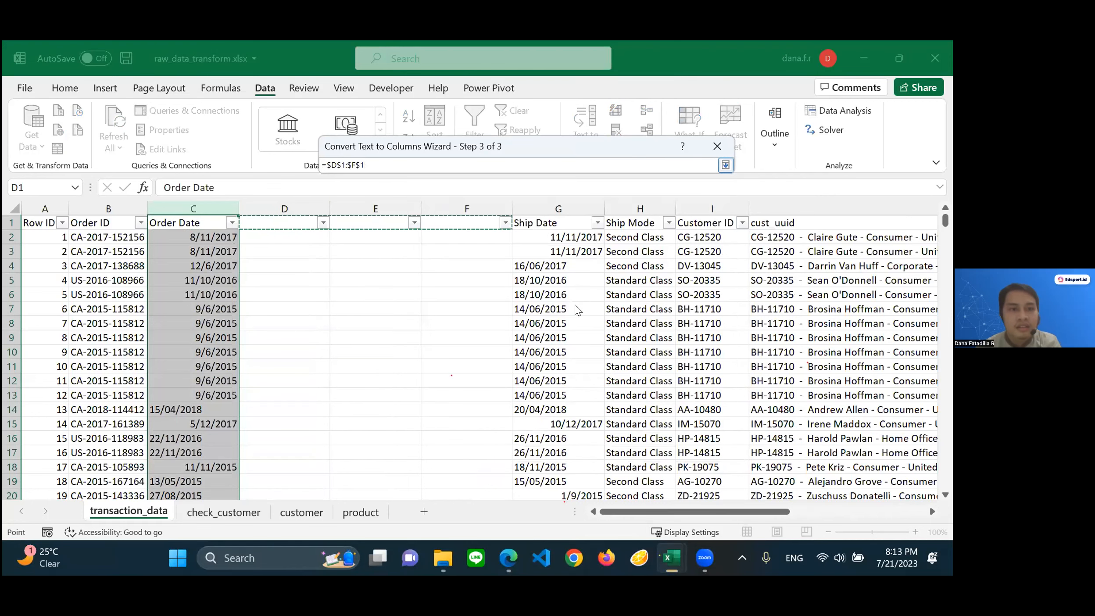
key("Return")
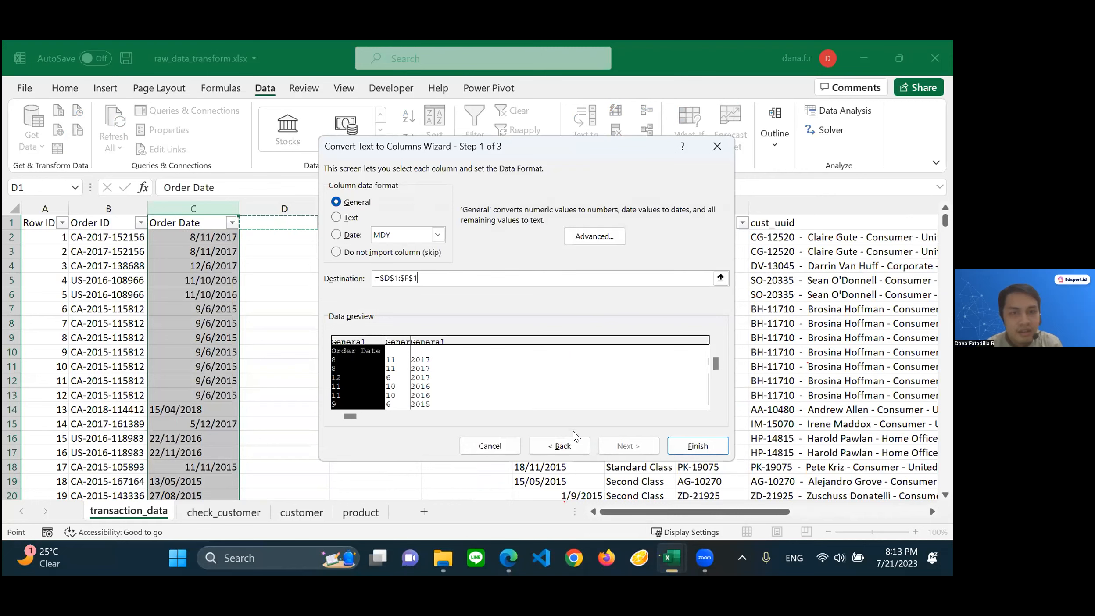
left_click(676, 444)
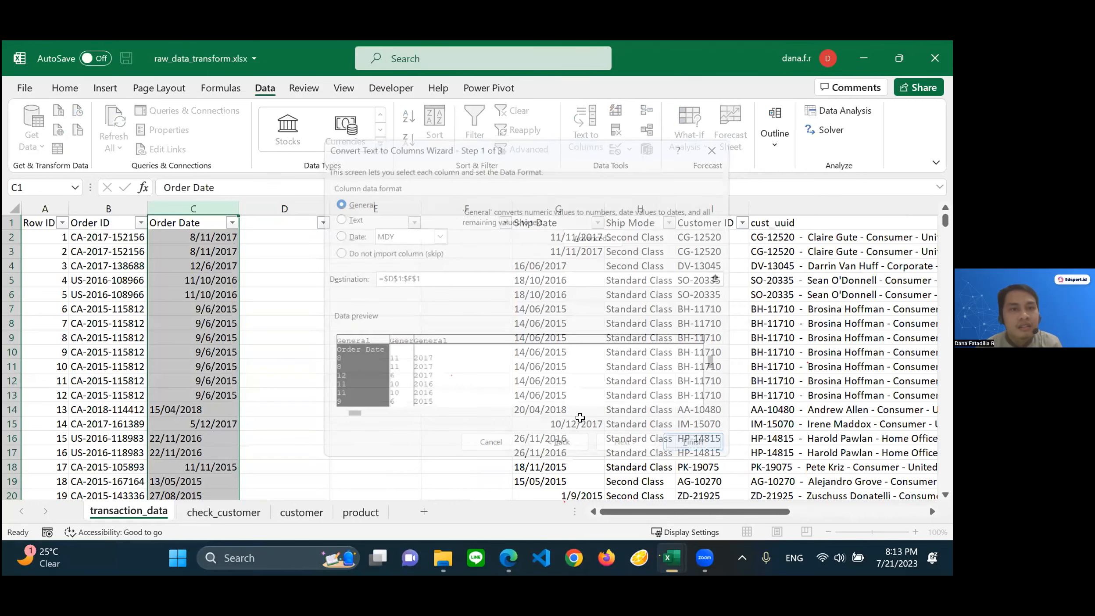
Format split column D as Number with no decimal places
left_click(284, 209)
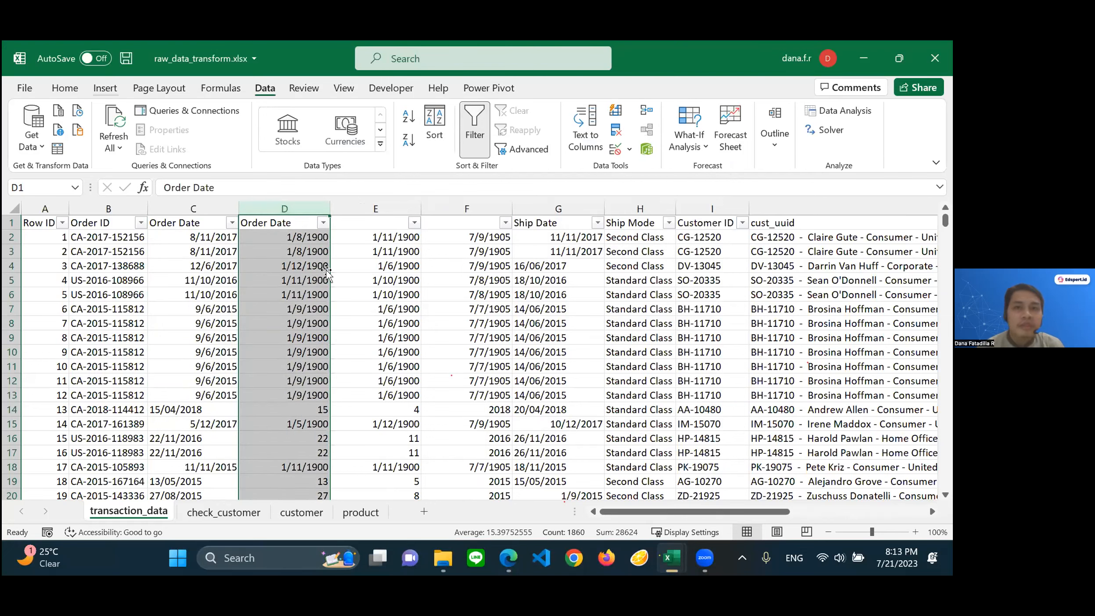
left_click(538, 111)
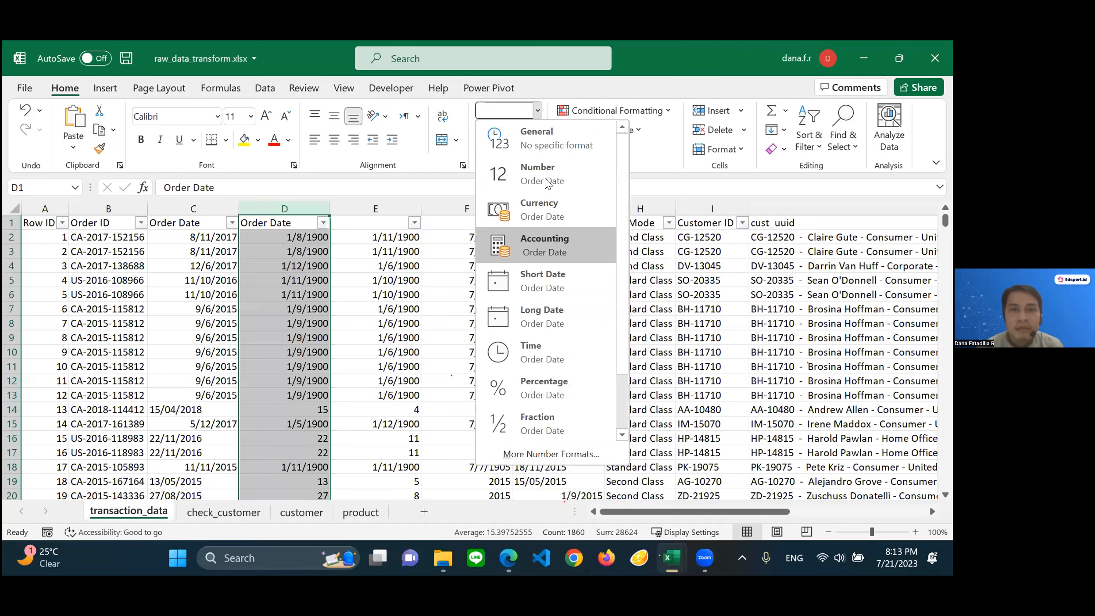
left_click(492, 160)
double_click(504, 149)
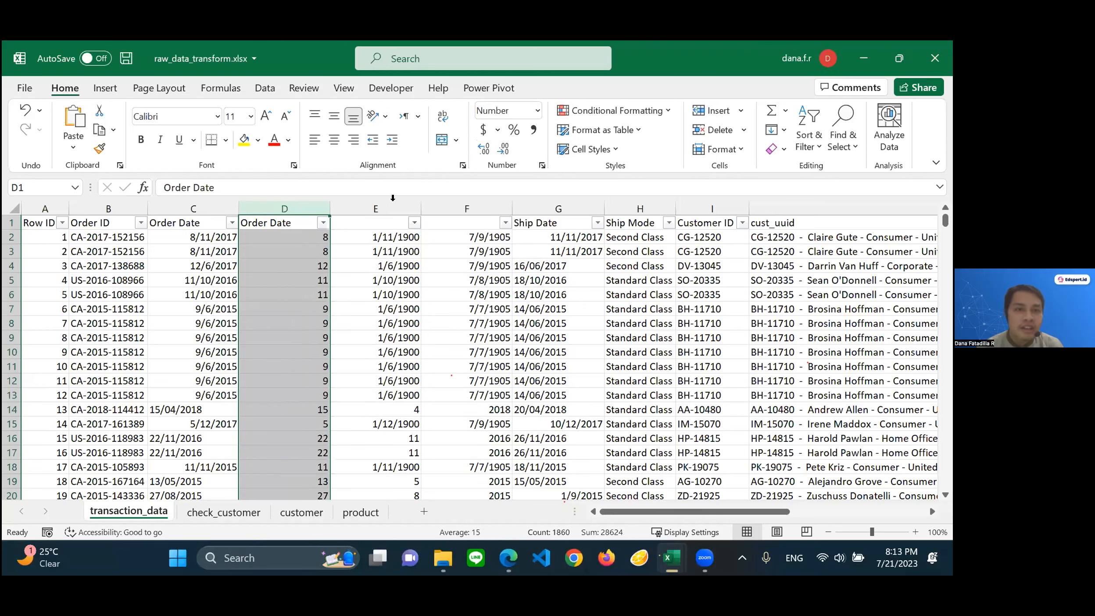
Format split columns E and F as Number with no decimal places
left_click(375, 209)
left_click(537, 111)
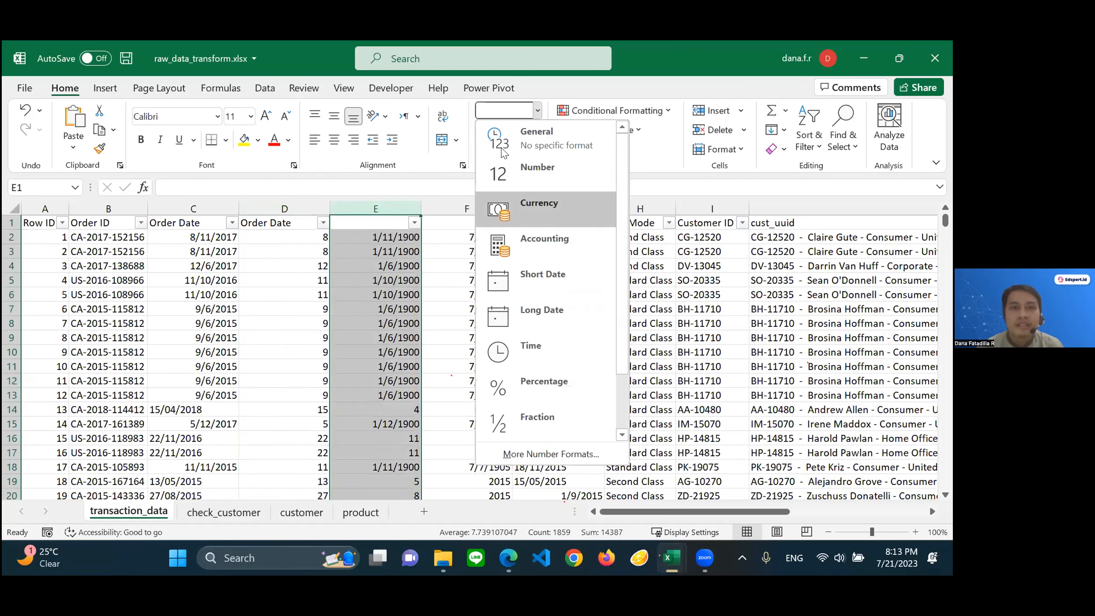
left_click(505, 162)
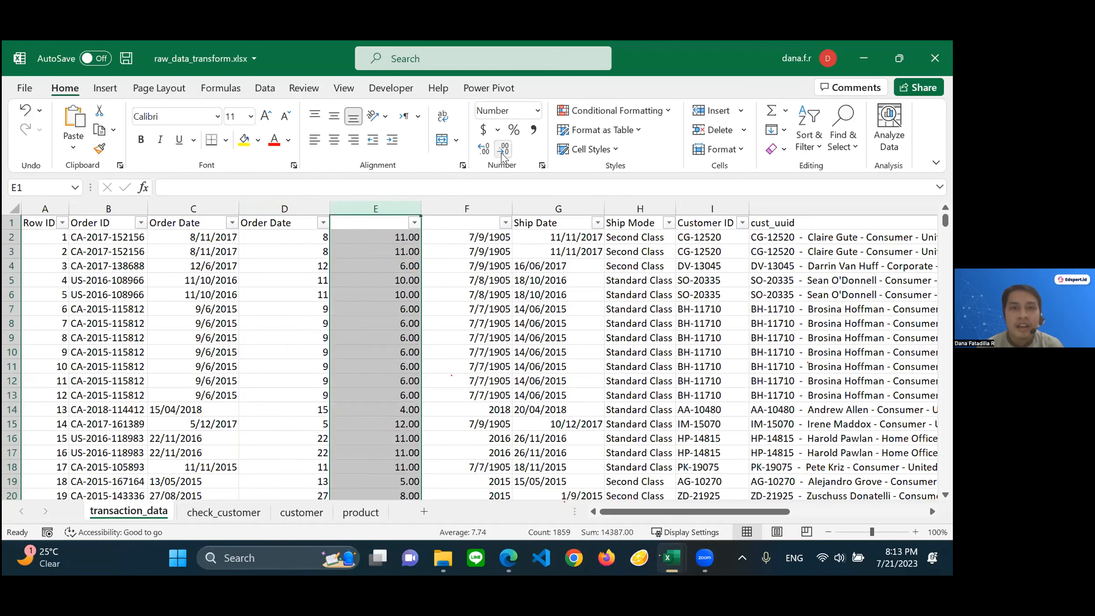
left_click(479, 198)
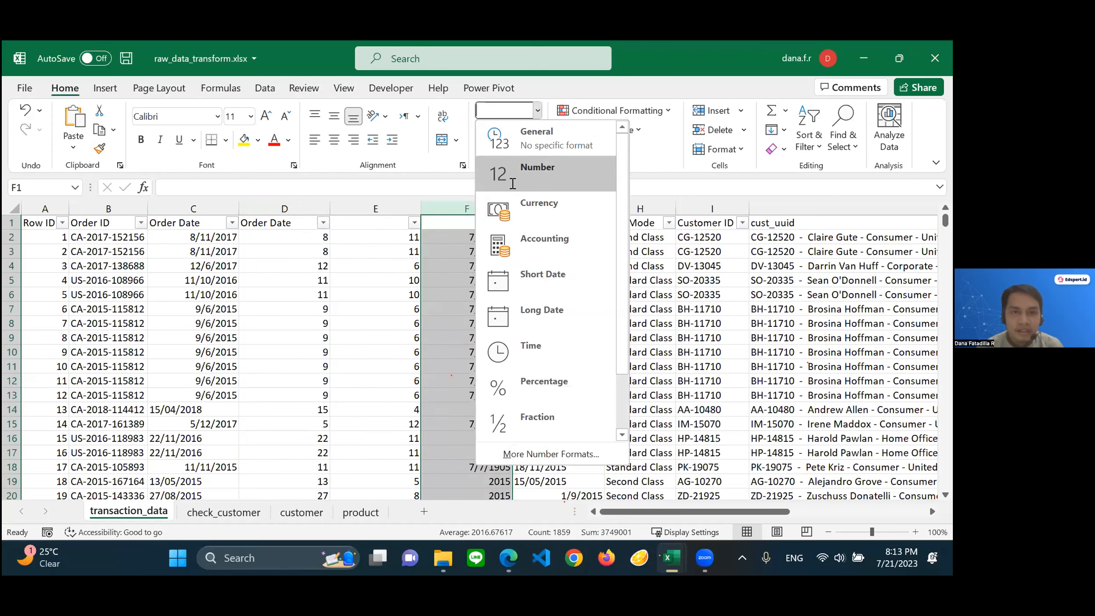
left_click(527, 189)
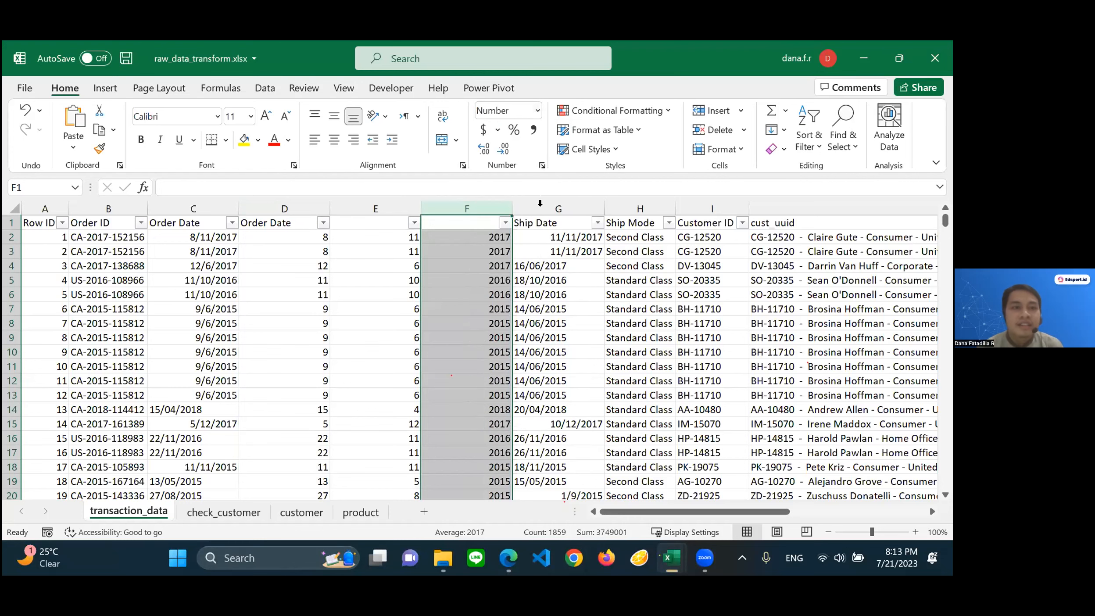
Insert an empty column before Ship Date and label the three split columns D to F day, month and year
left_click(603, 336)
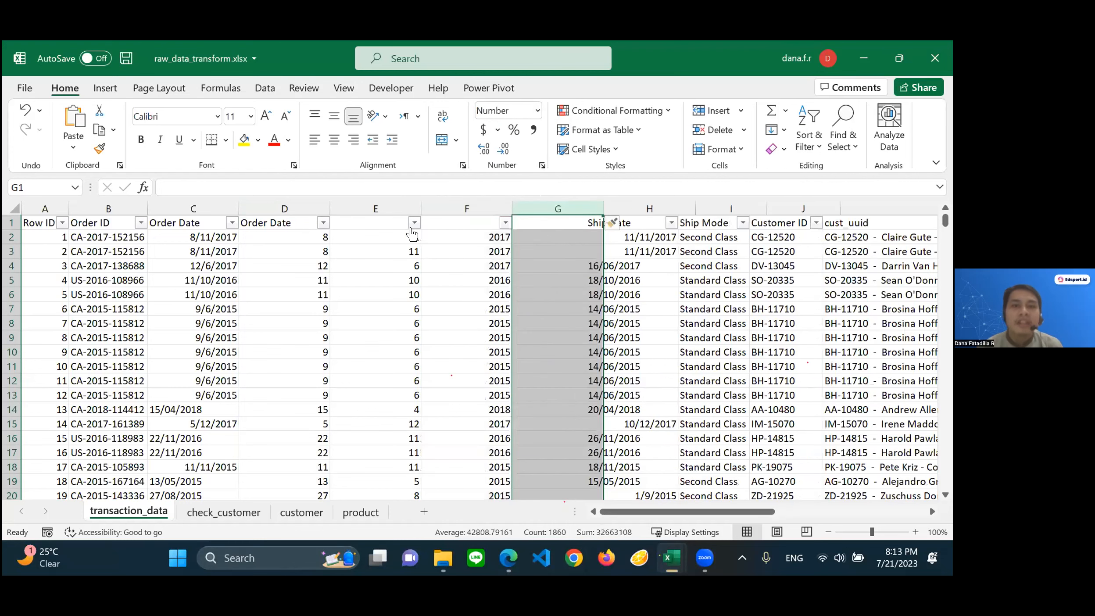
left_click(291, 224)
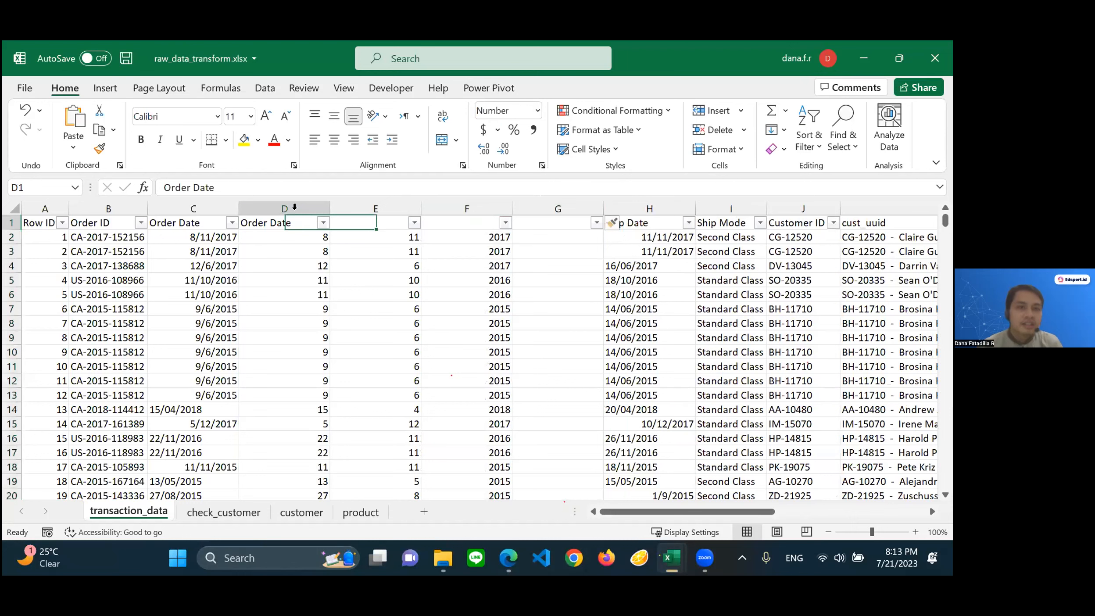
left_click(294, 206)
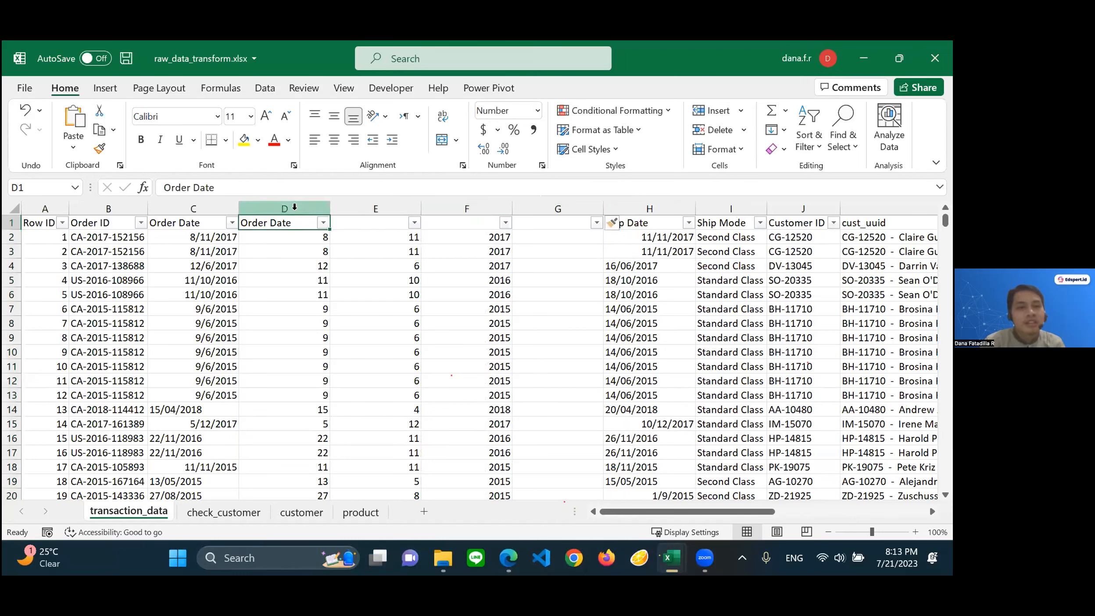
type("dat")
key("BackSpace")
key("BackSpace")
key("BackSpace")
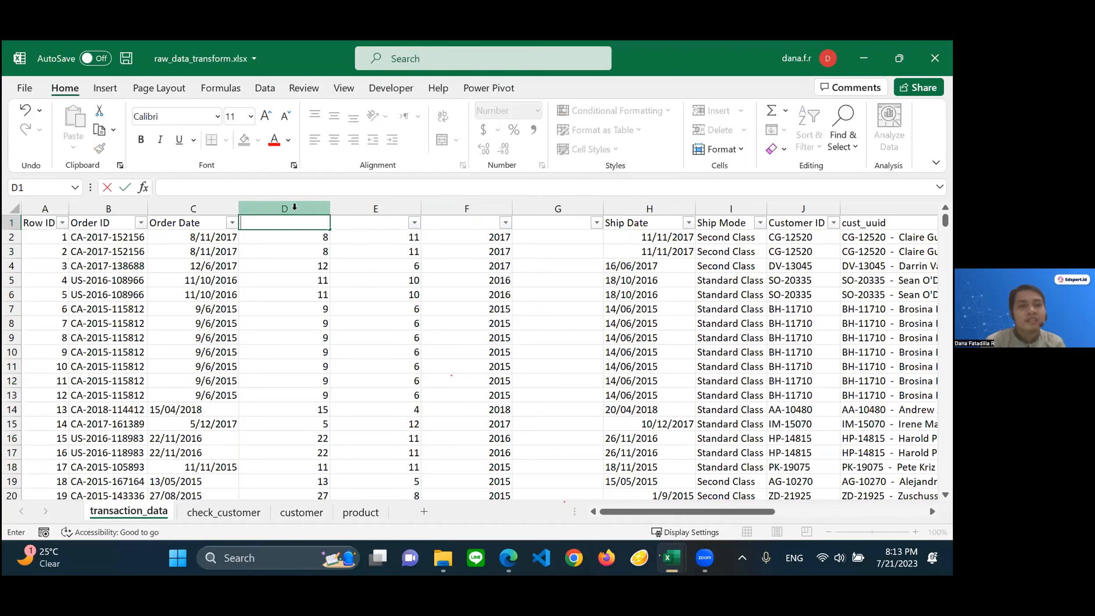
type("day")
key("Return")
key("Tab")
key("Up")
type("mon")
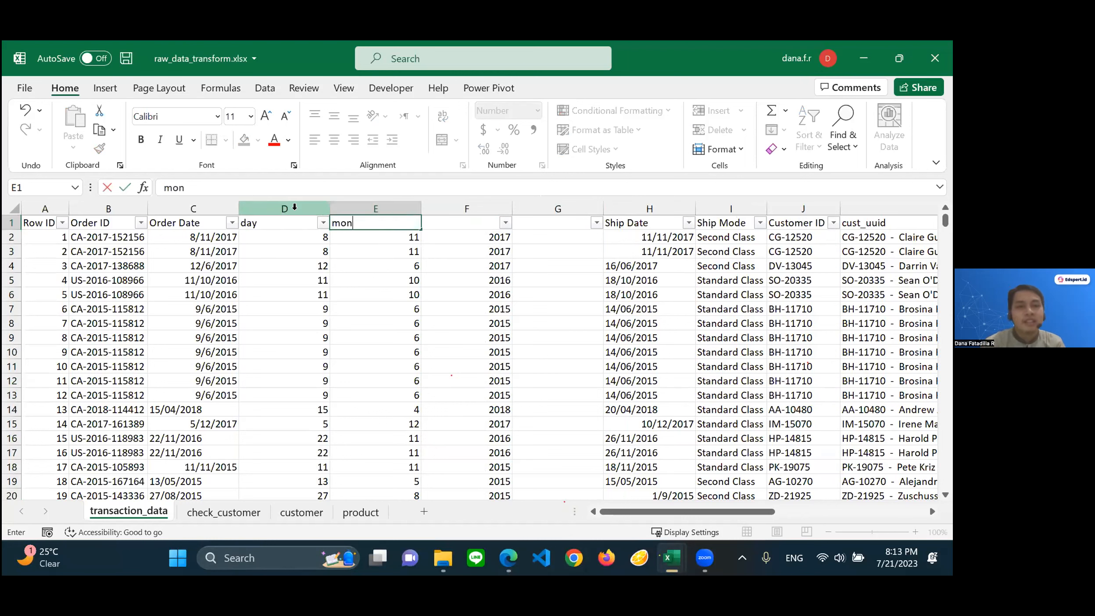
type("th")
key("Tab")
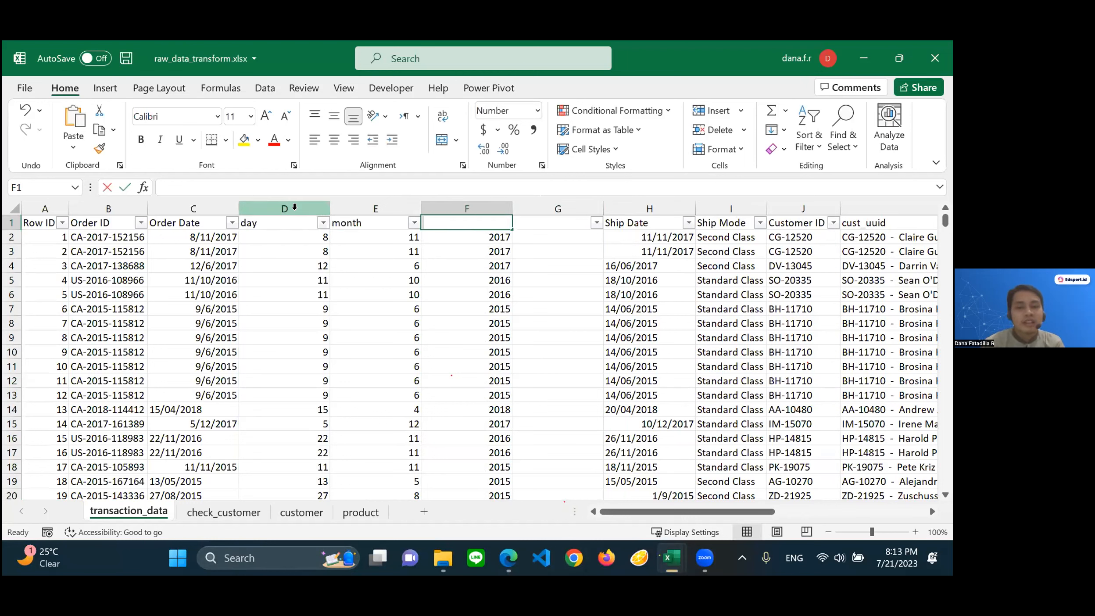
type("year")
key("Tab")
Label the empty column G before Ship Date order_date_correct
type("order_")
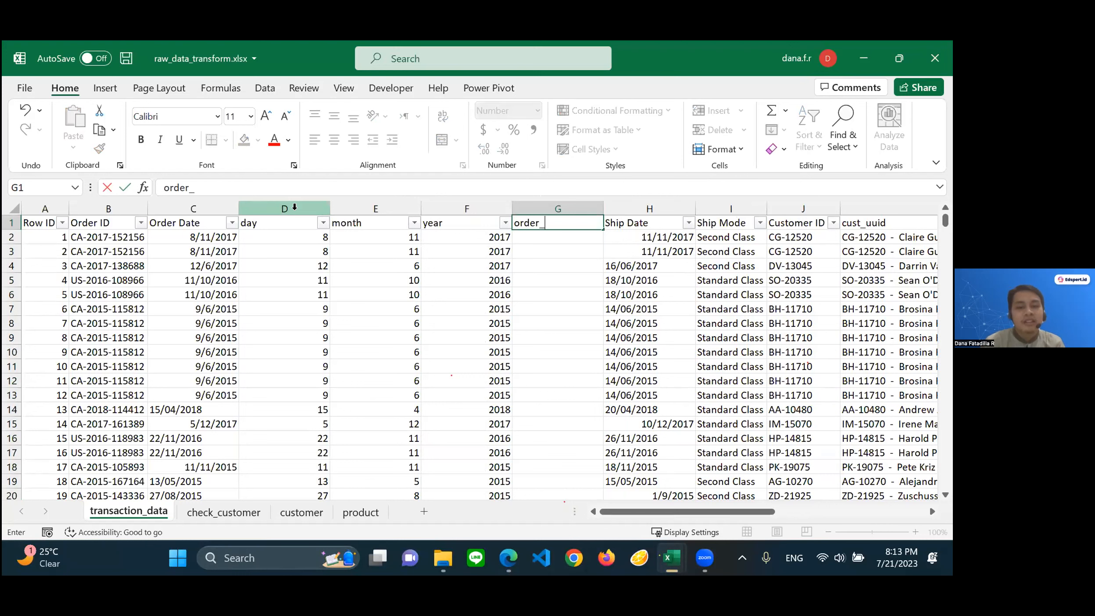
type("date")
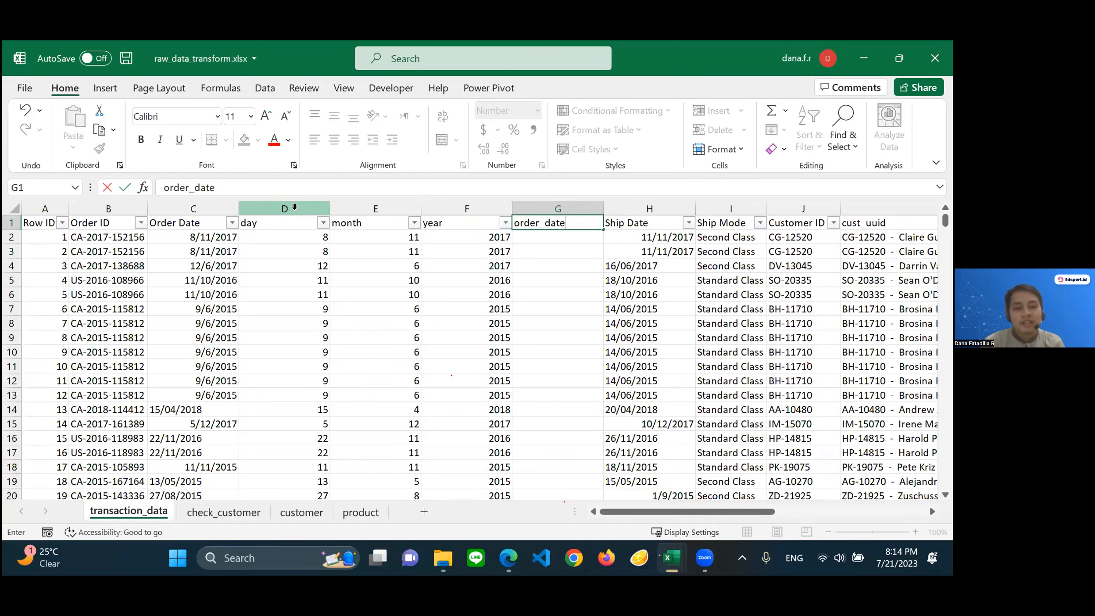
type("_corre")
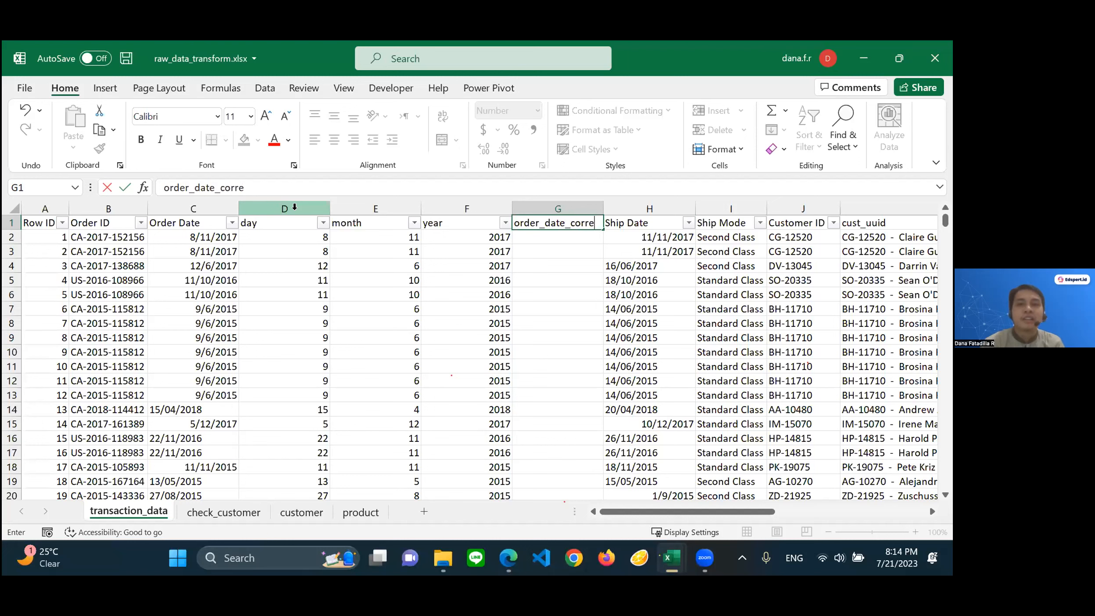
key("Return")
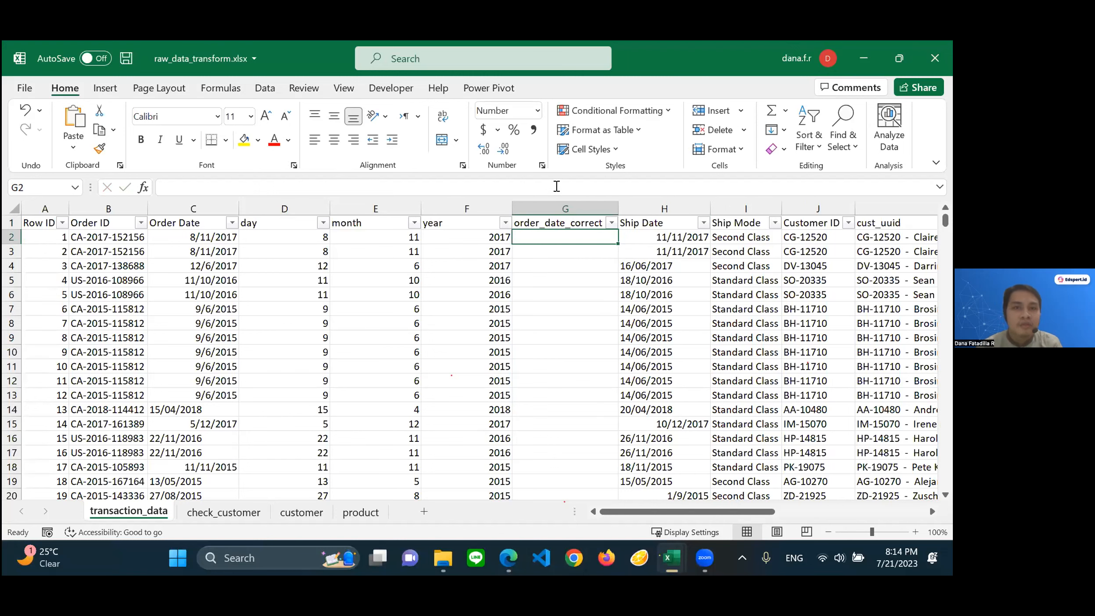
Build the date in G2 with =DATE(F2,E2,D2) and fill the formula down the order_date_correct column
type("=date")
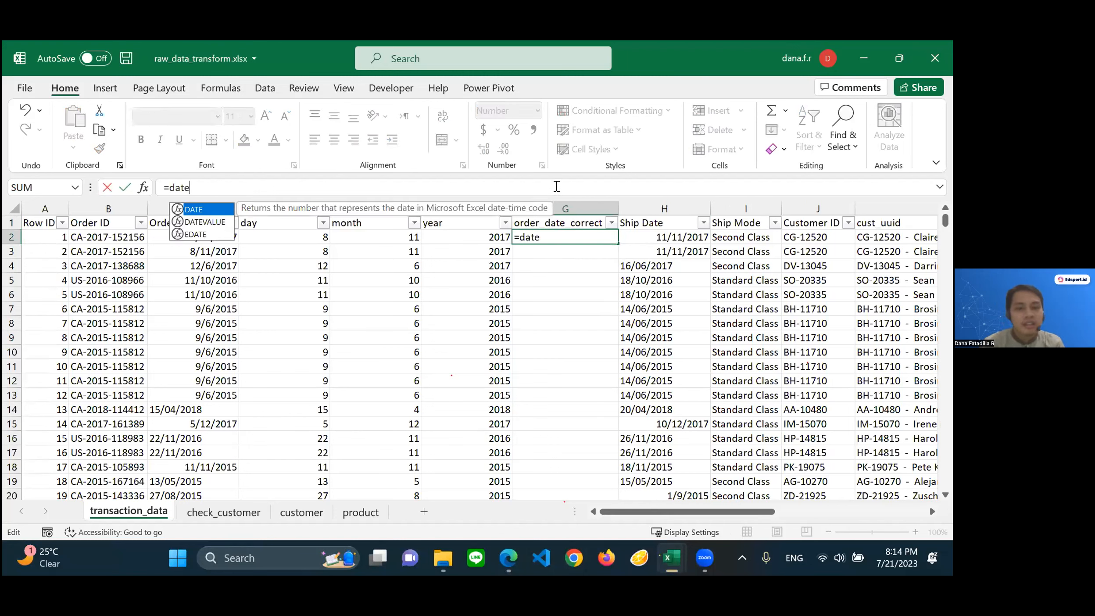
type("(")
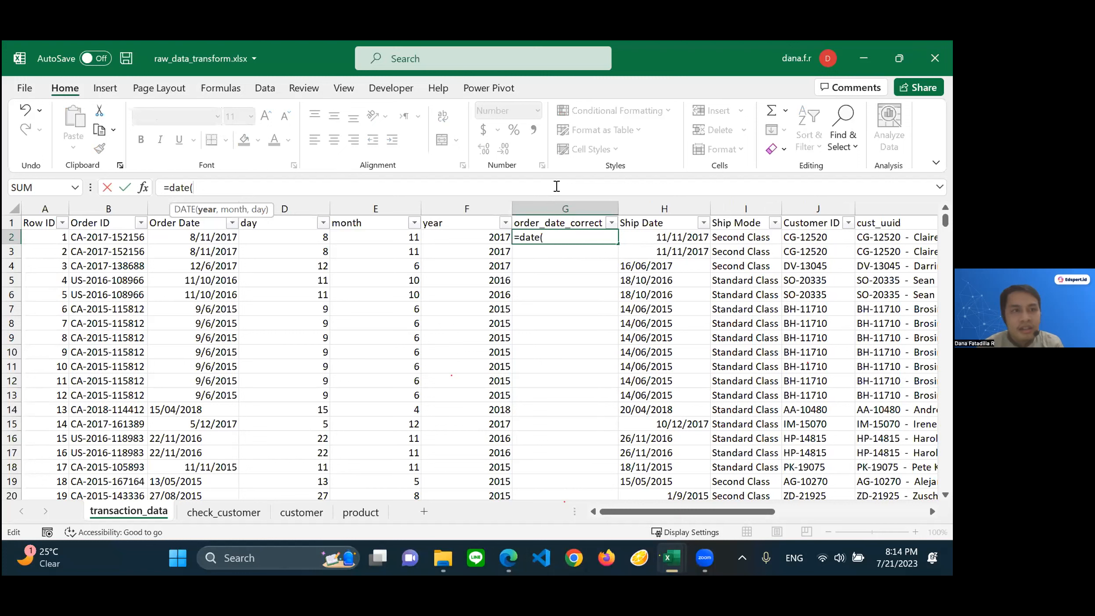
left_click(455, 238)
type(",")
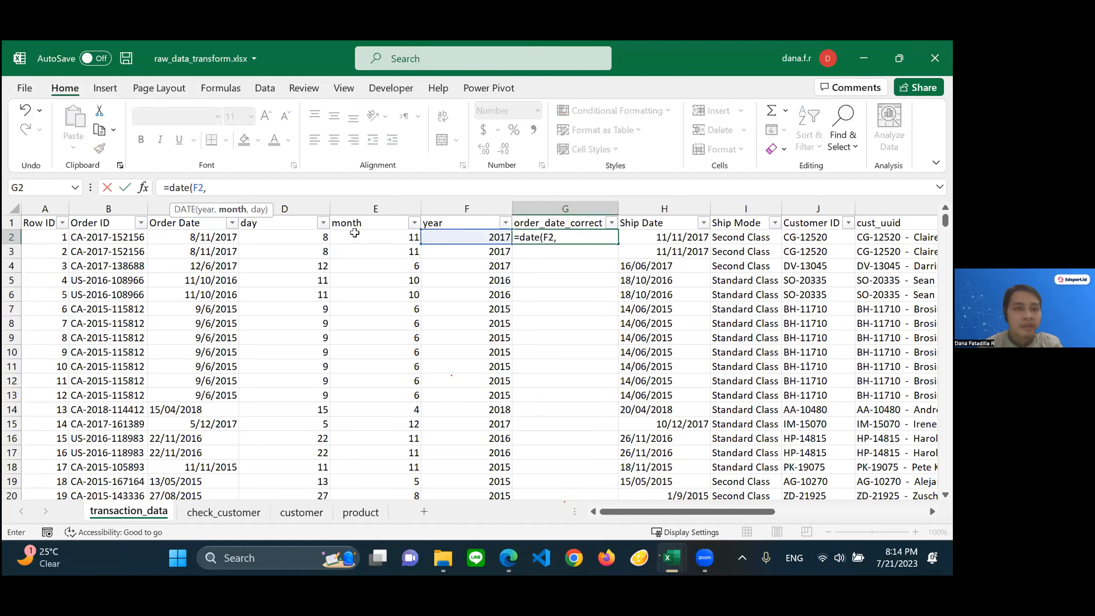
left_click(354, 237)
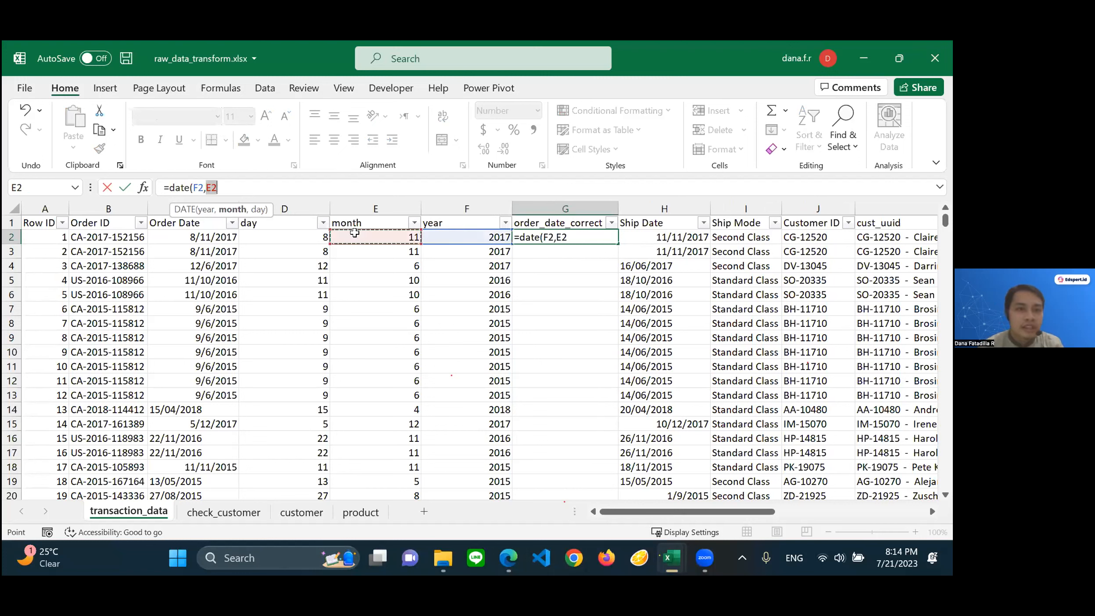
type(",")
left_click(305, 235)
type(")")
key("Return")
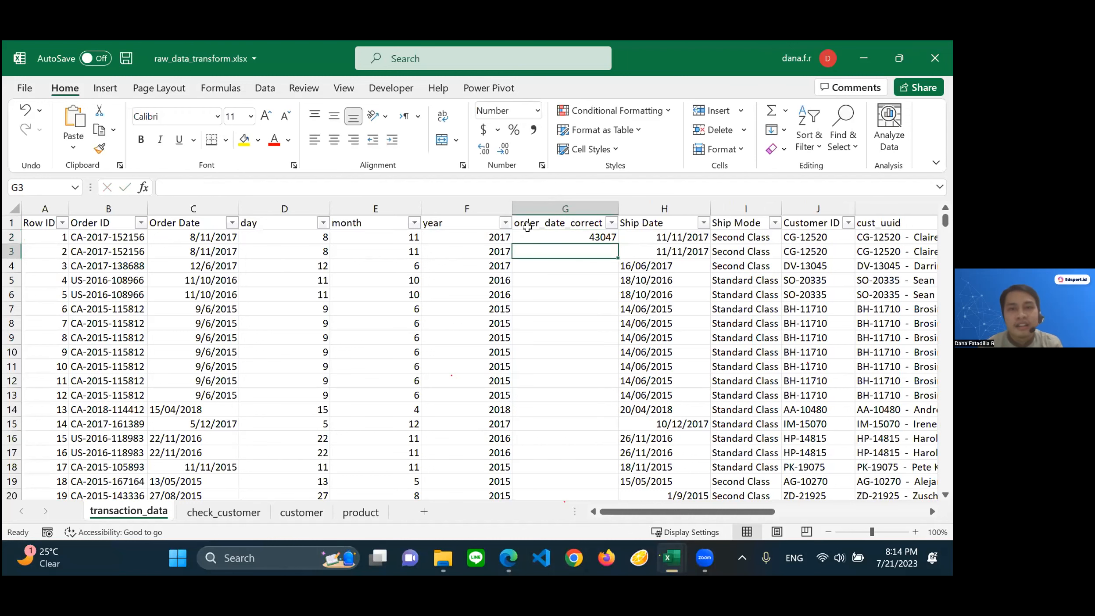
left_click(601, 237)
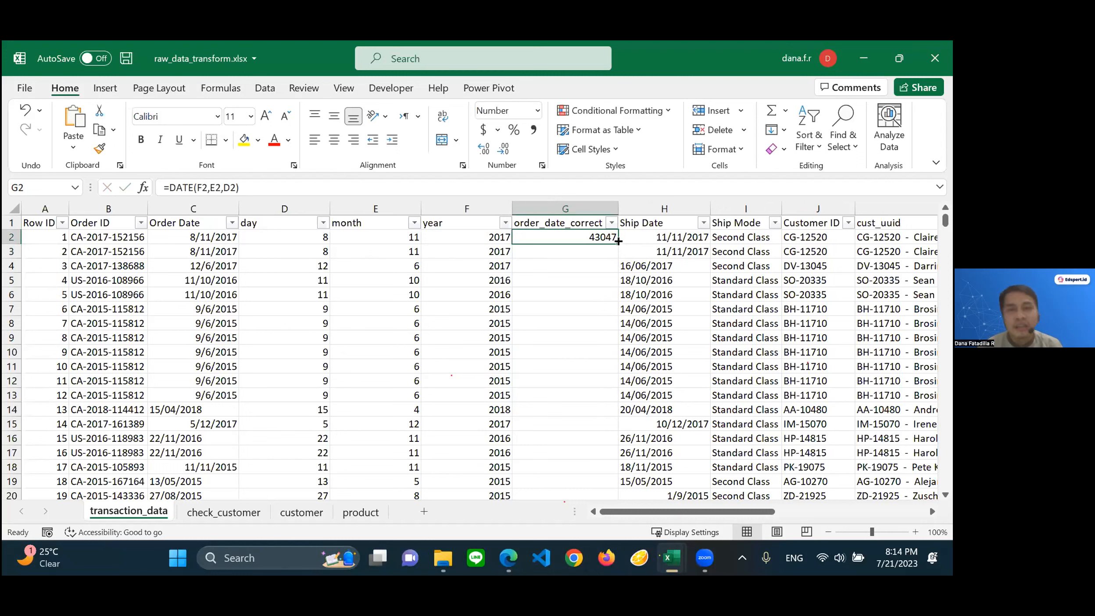
double_click(621, 243)
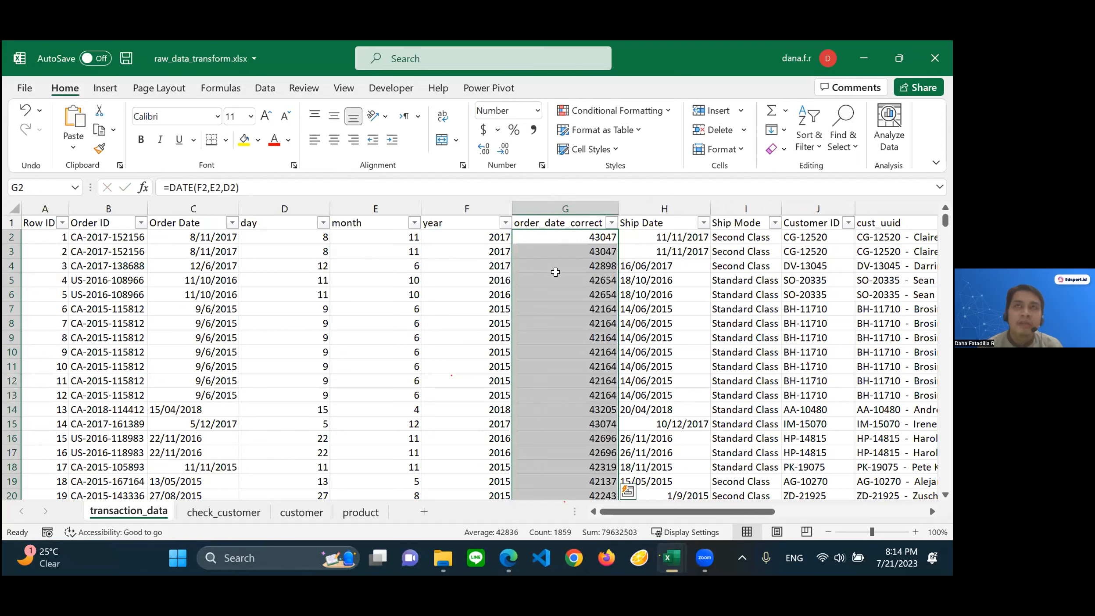
Format the order_date_correct column as Date with the English (Indonesia) locale and the 2012-03-14 type
left_click(571, 217)
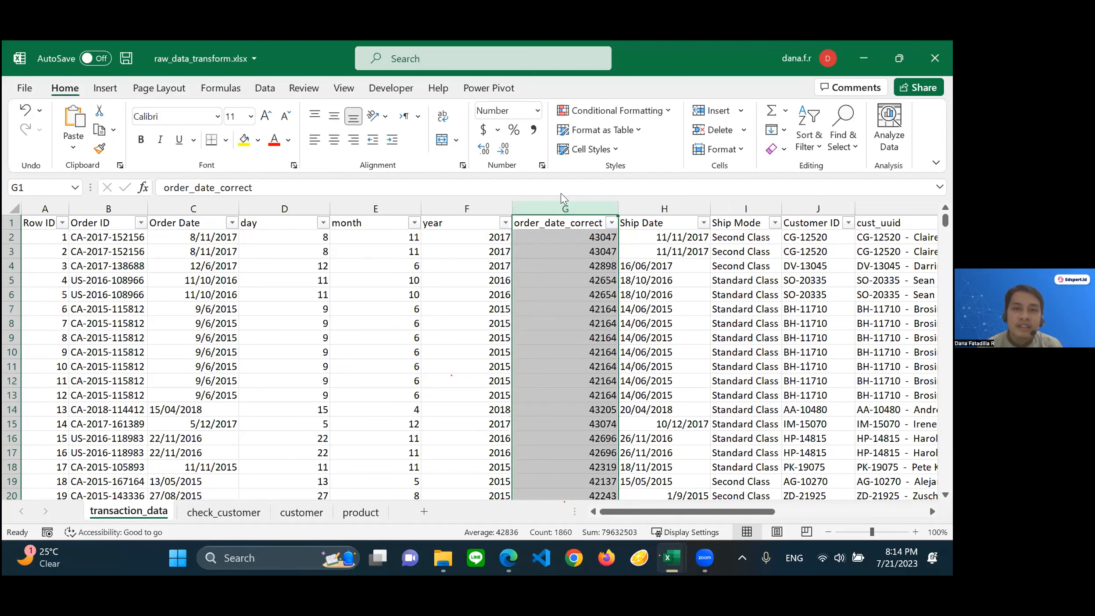
left_click(538, 111)
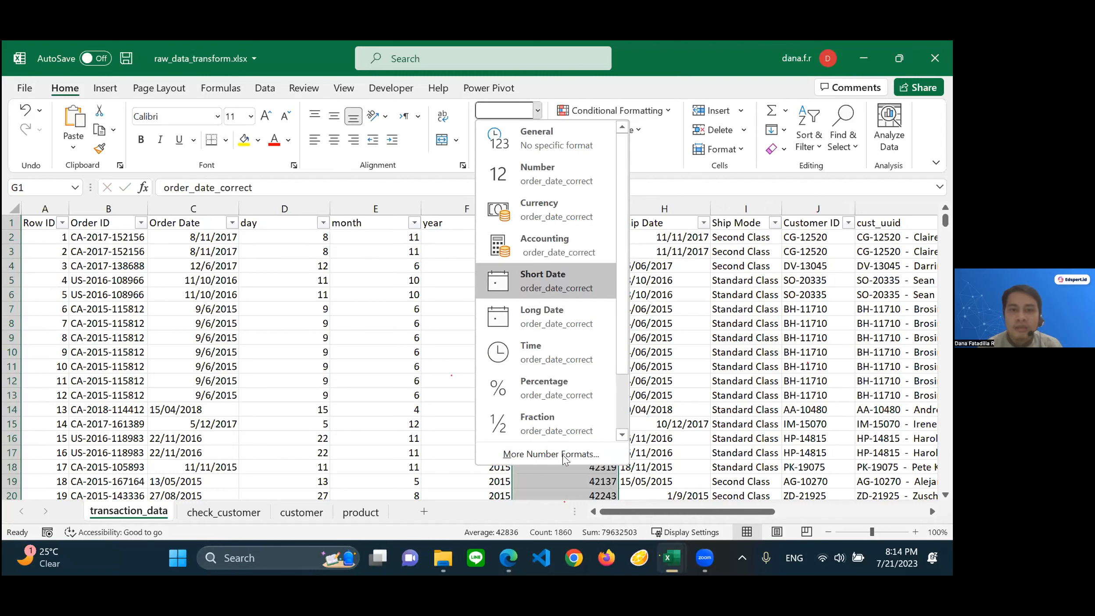
left_click(551, 454)
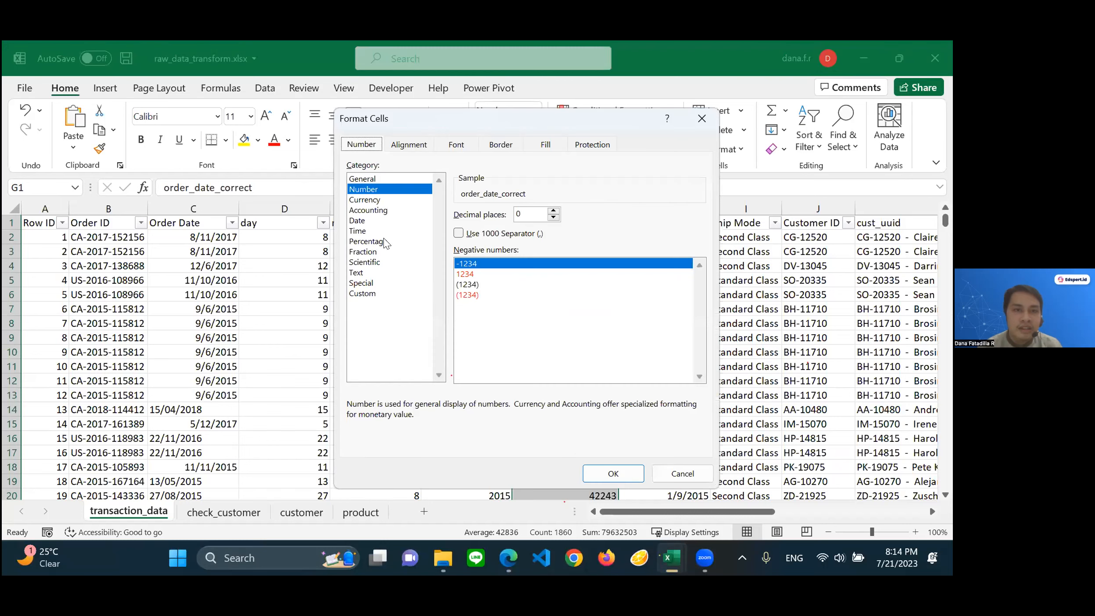
left_click(368, 222)
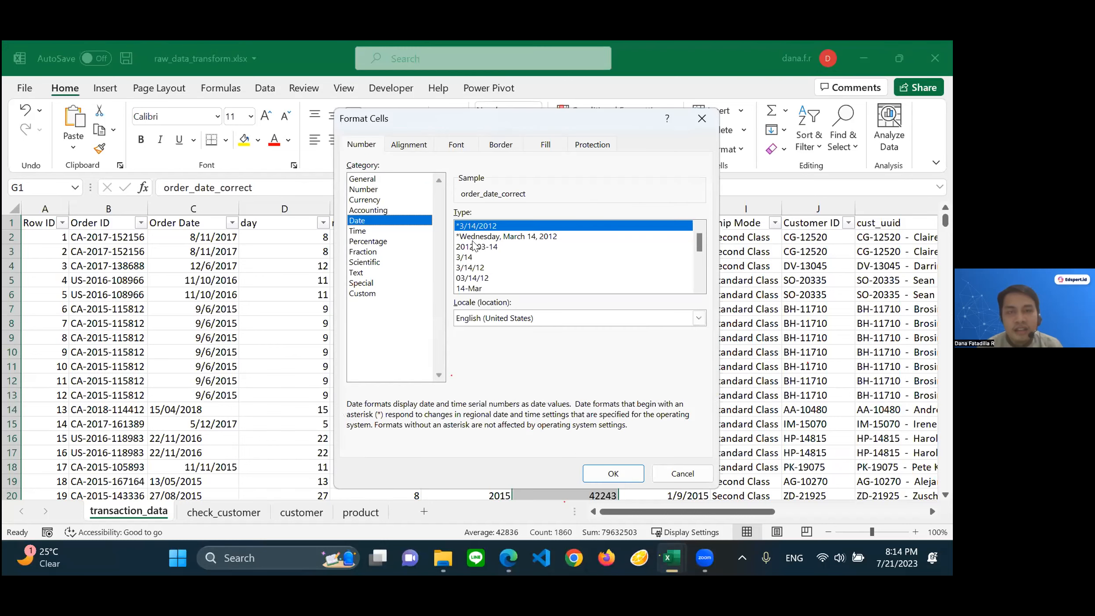
scroll(694, 244, "down", 1)
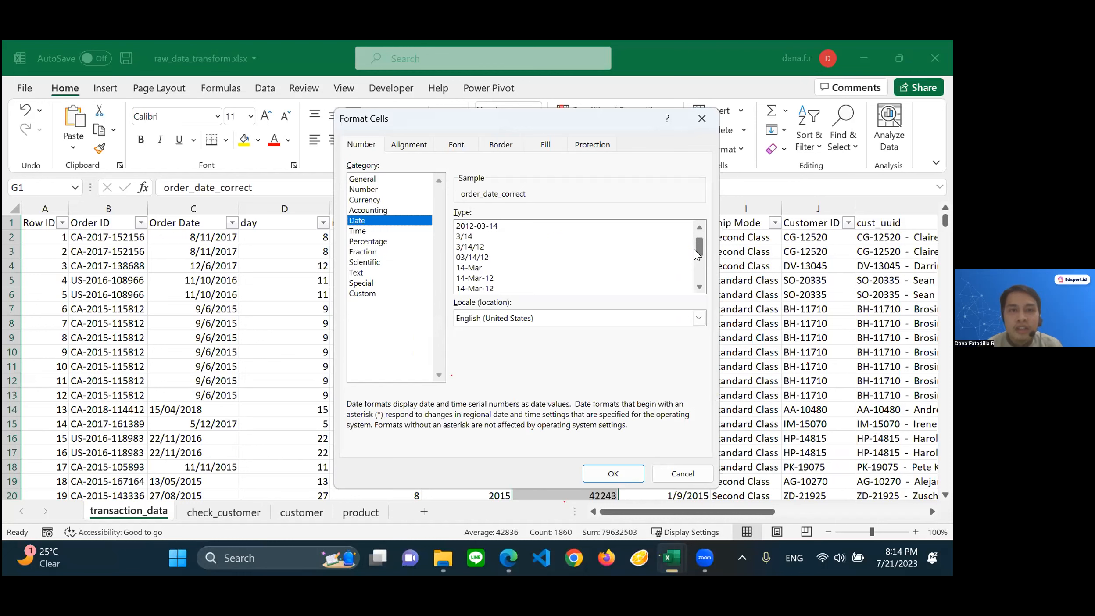
scroll(696, 257, "down", 2)
left_click(507, 324)
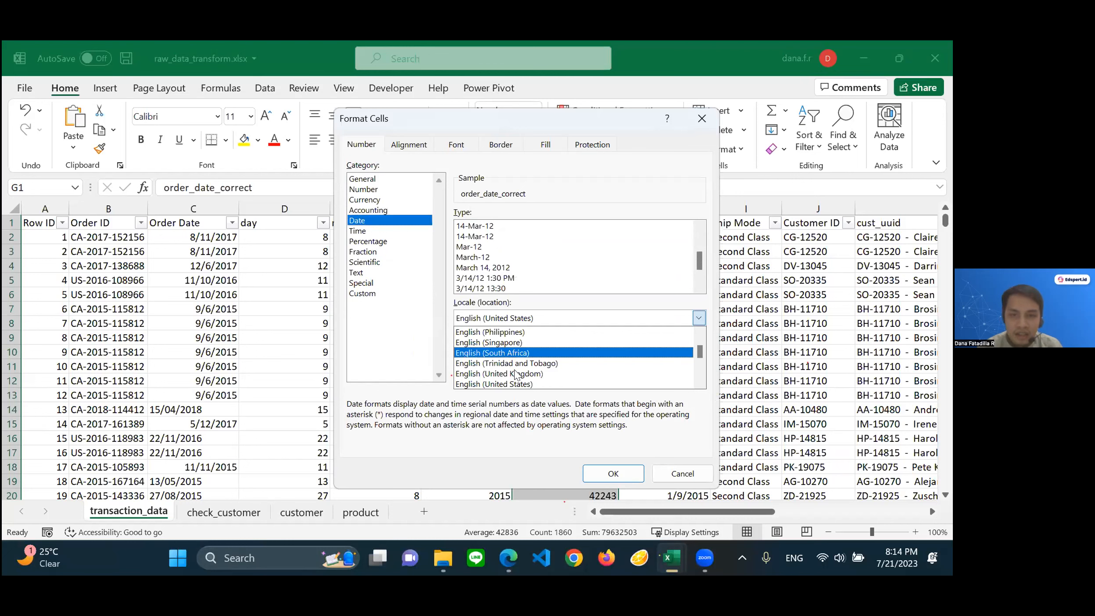
scroll(517, 375, "up", 1)
scroll(517, 366, "up", 1)
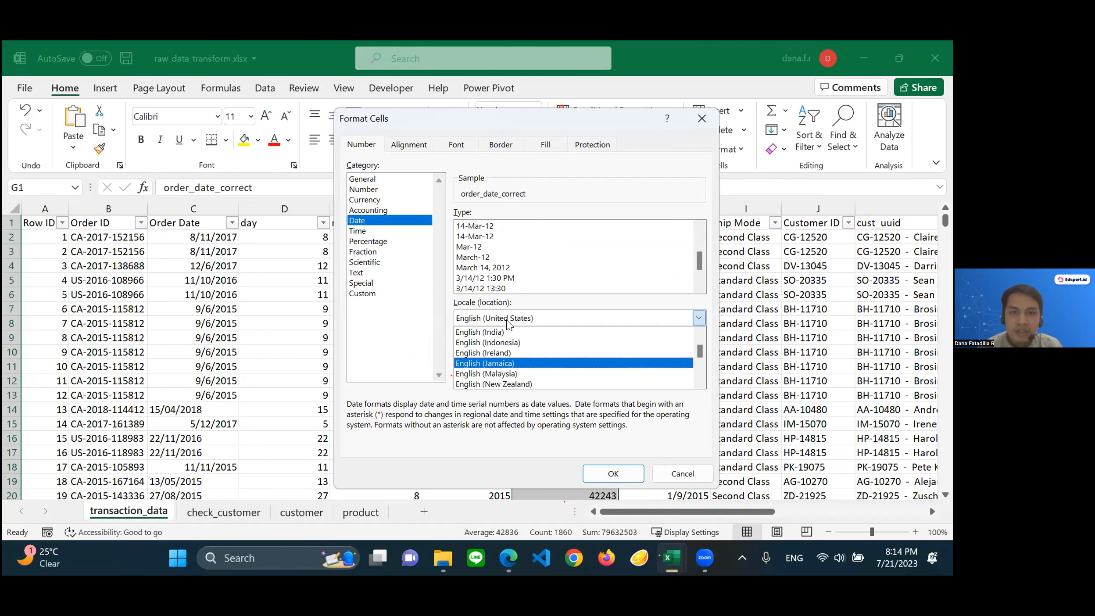
left_click(509, 331)
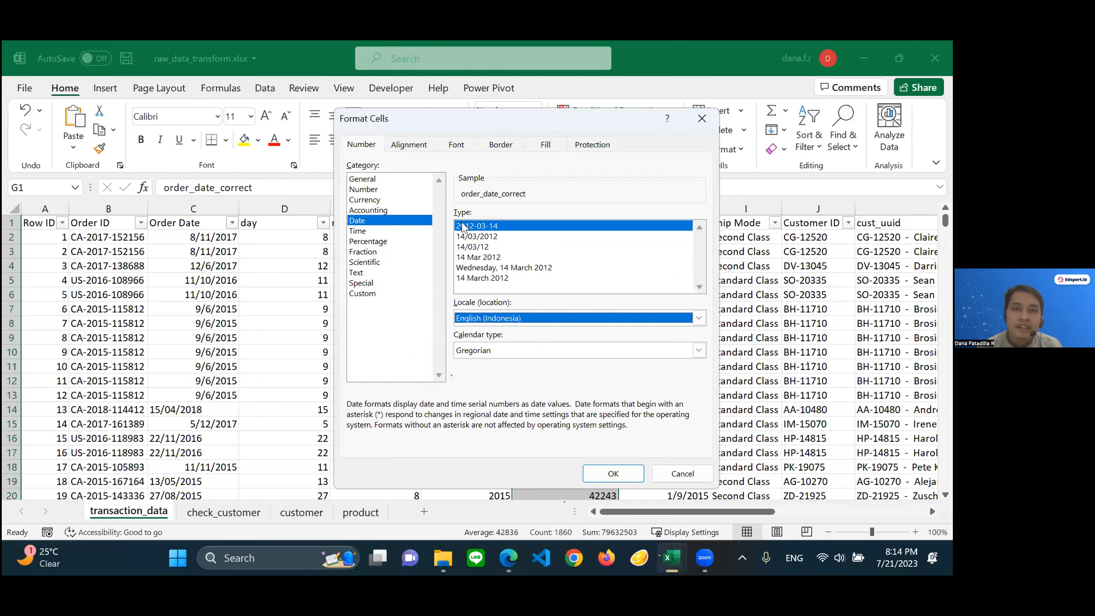
key("Return")
left_click(562, 298)
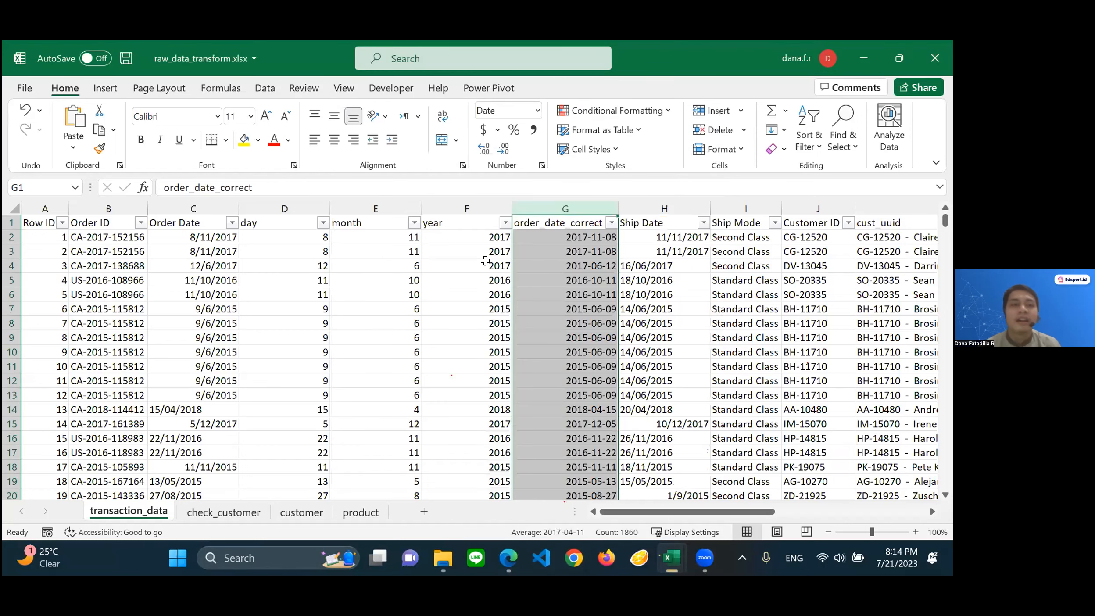
Compare the corrected order dates in column G with the date entries in the Ship Date column
left_click(581, 239)
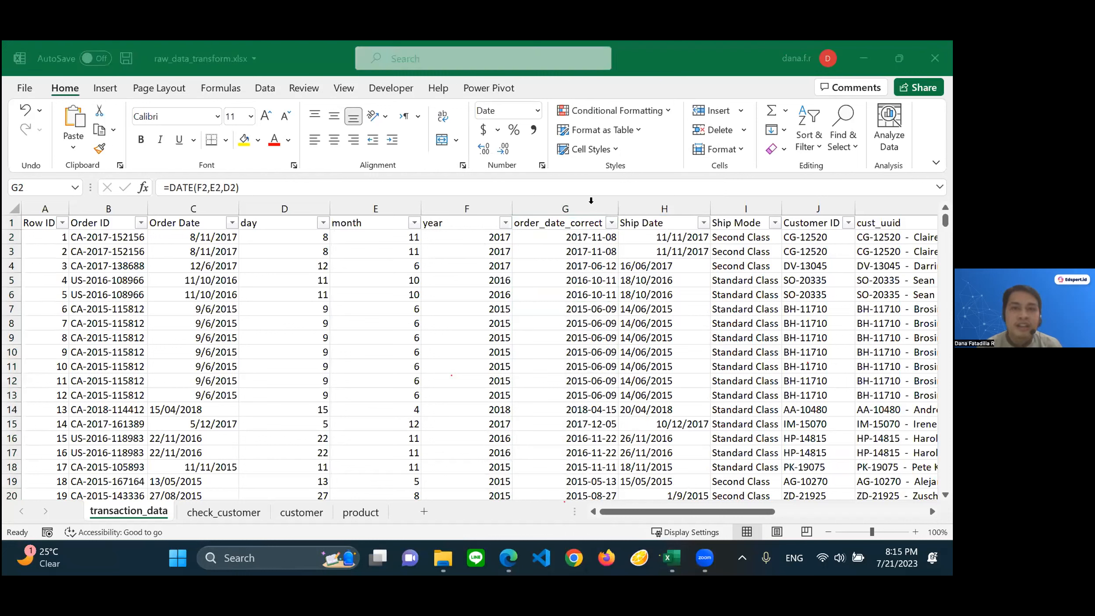
left_click(677, 246)
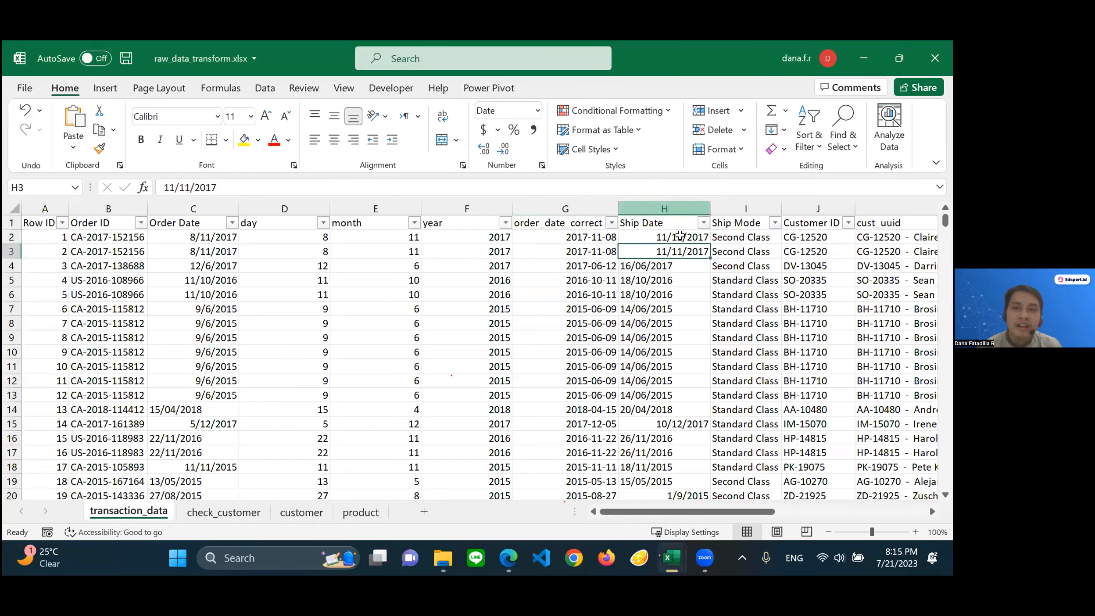
left_click(675, 280)
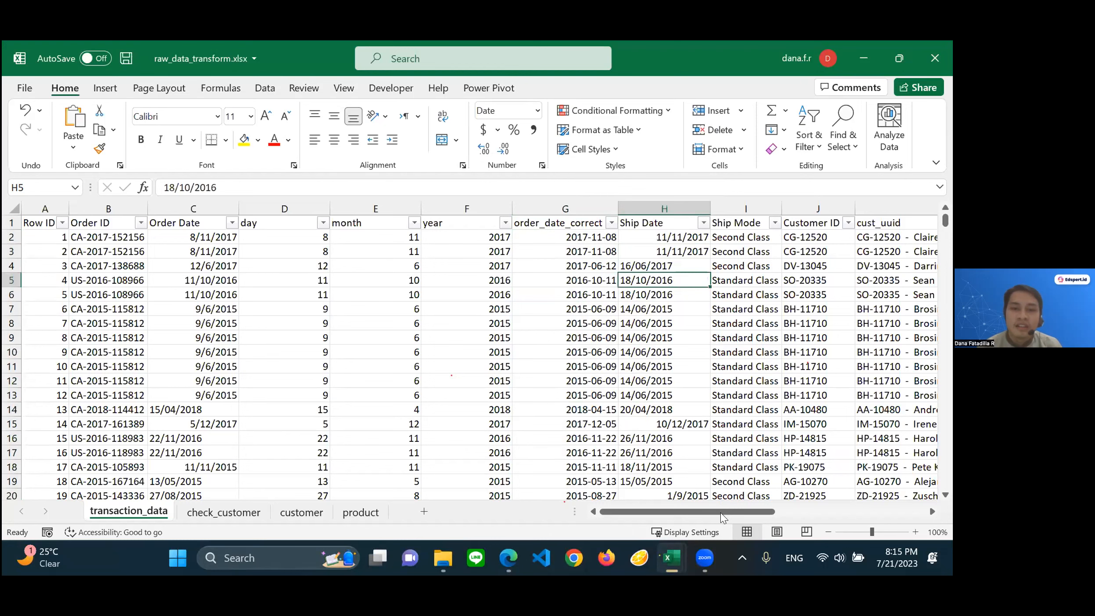
scroll(767, 519, "right", 2)
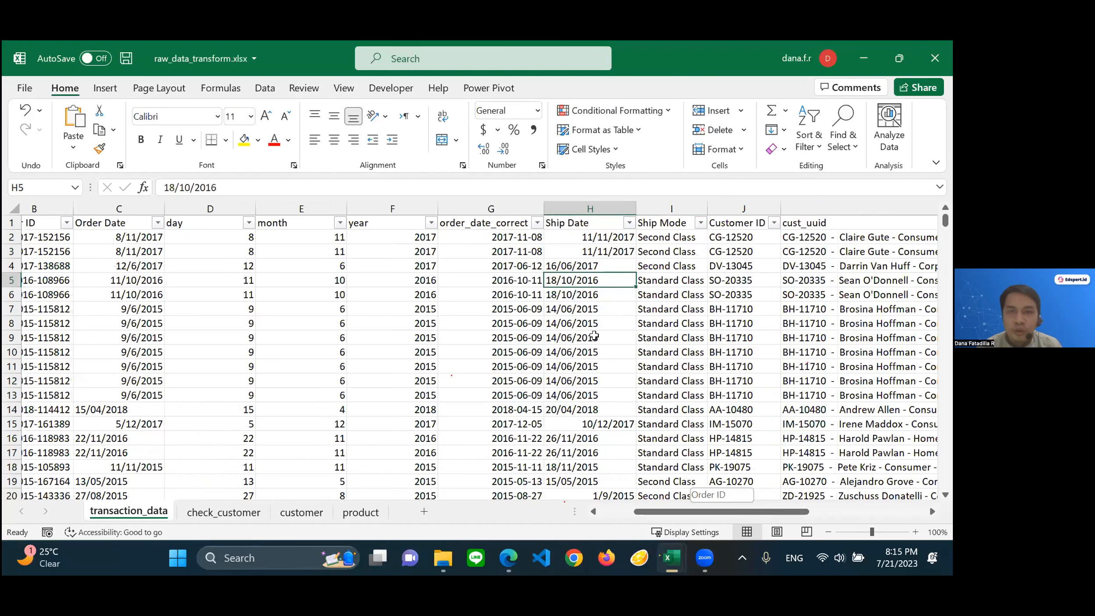
mouse_move(739, 559)
left_mouse_down()
mouse_move(790, 553)
mouse_move(722, 550)
left_mouse_up()
key("Down")
key("Down")
left_click(524, 413)
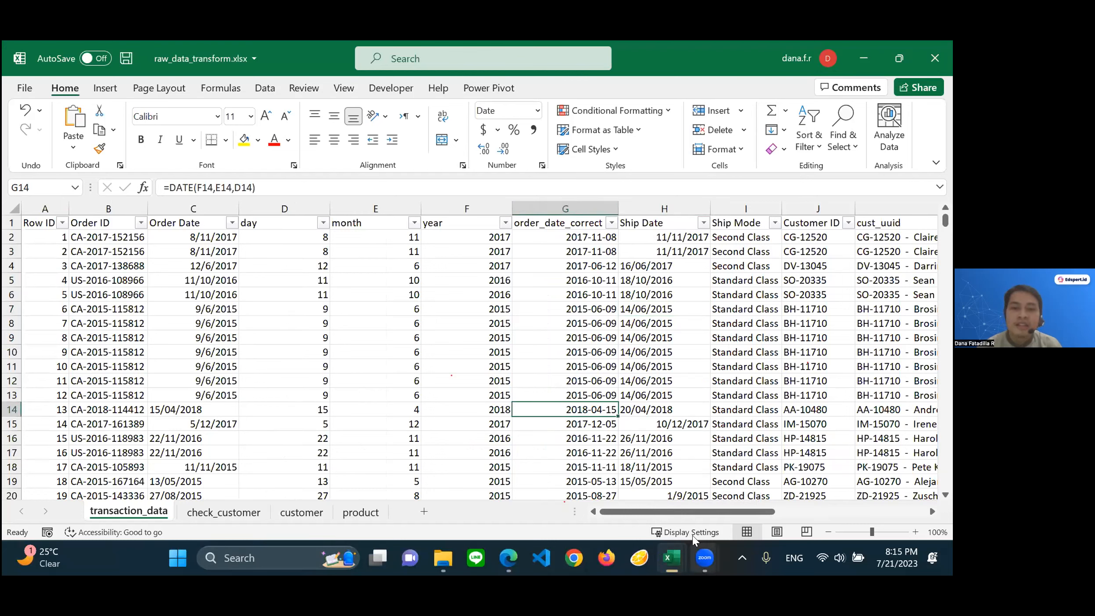
Look over the raw_data.csv workbook and the product sheet of raw_data_transform.xlsx, ending back on the transaction_data sheet
mouse_move(672, 557)
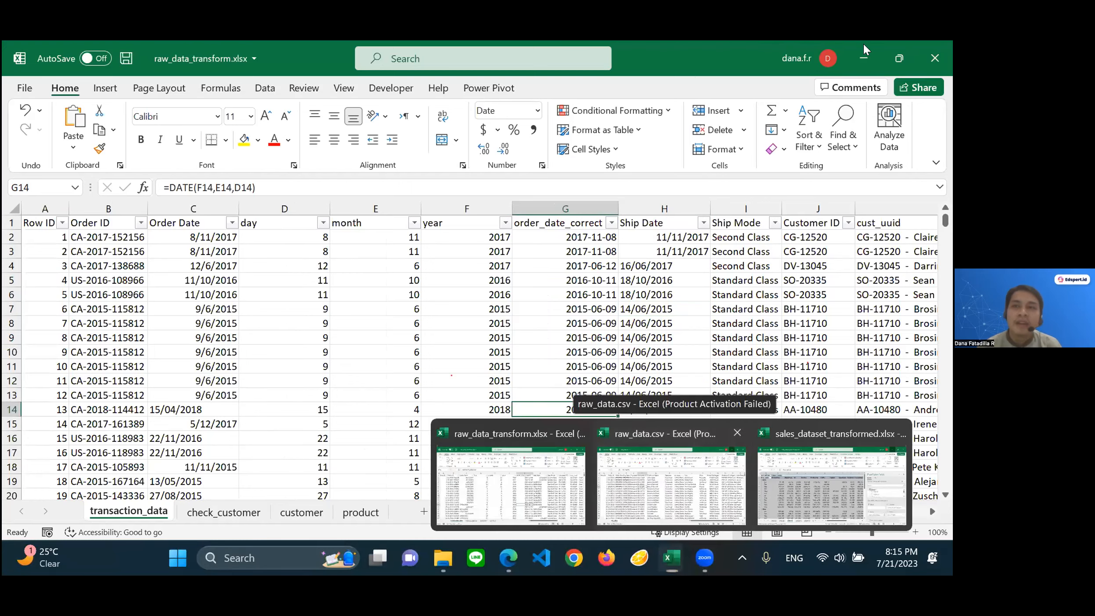
left_click(671, 483)
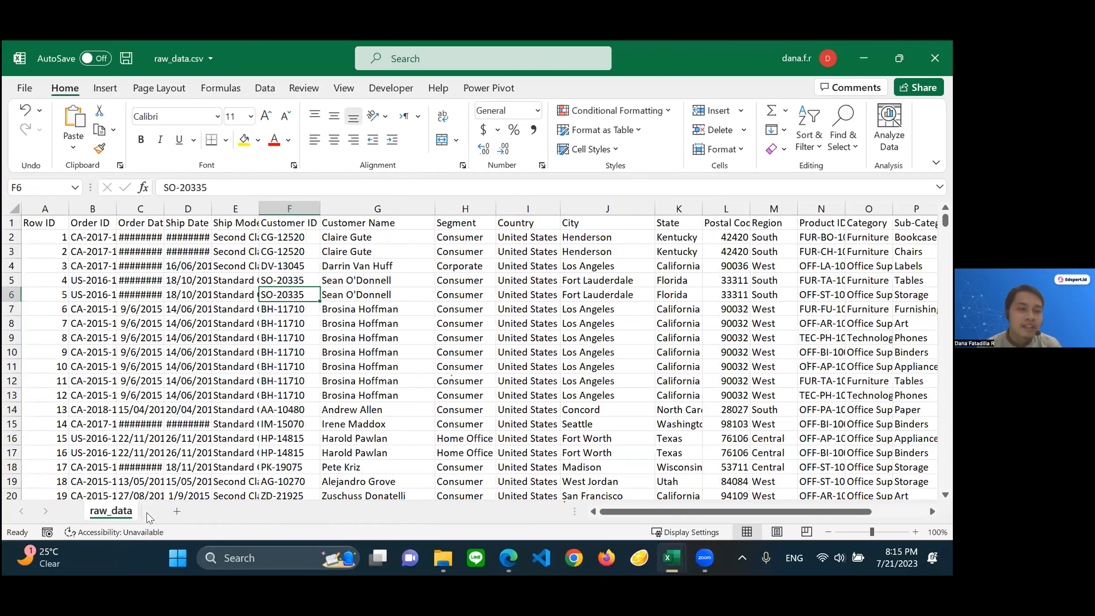
key("alt+Tab")
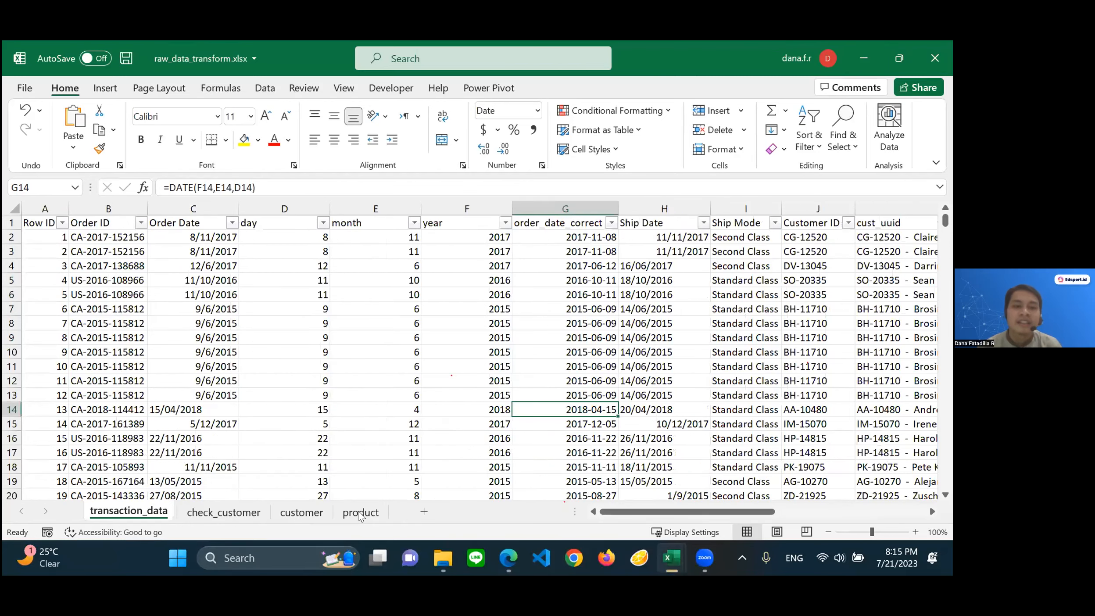
left_click(354, 512)
left_click(219, 513)
left_click(153, 516)
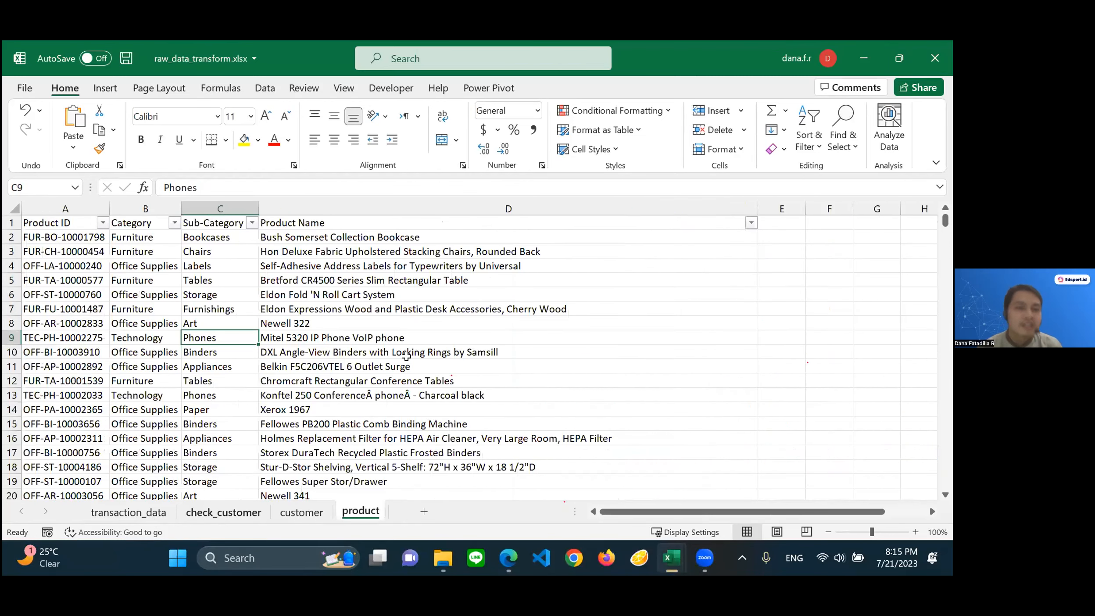
left_click(406, 356)
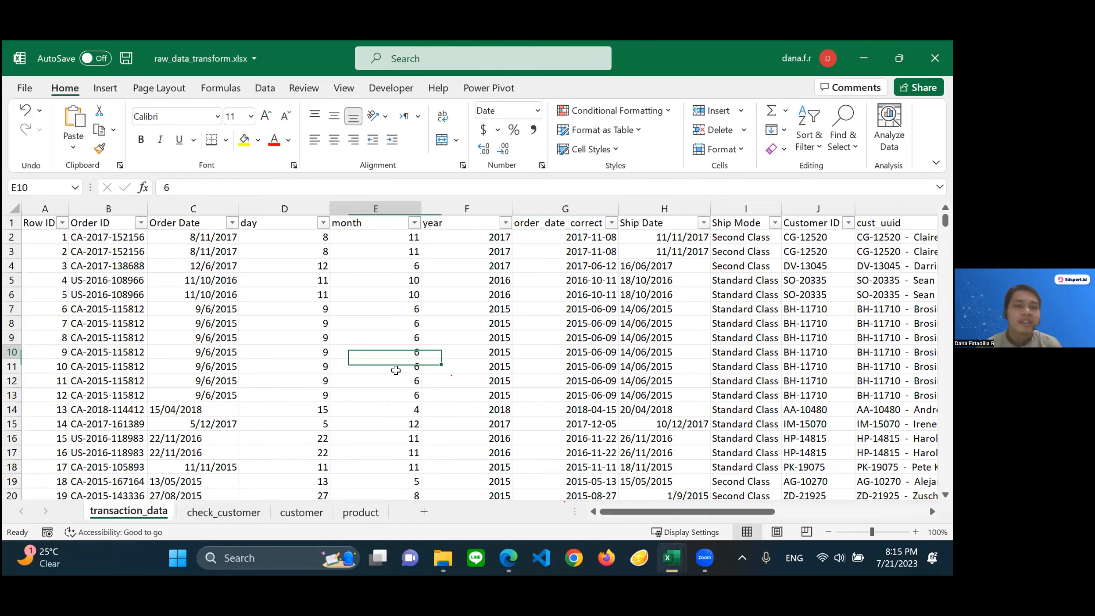
Replace the DATE formulas in the order_date_correct column with their values by pasting values over the same cells
left_click(598, 242)
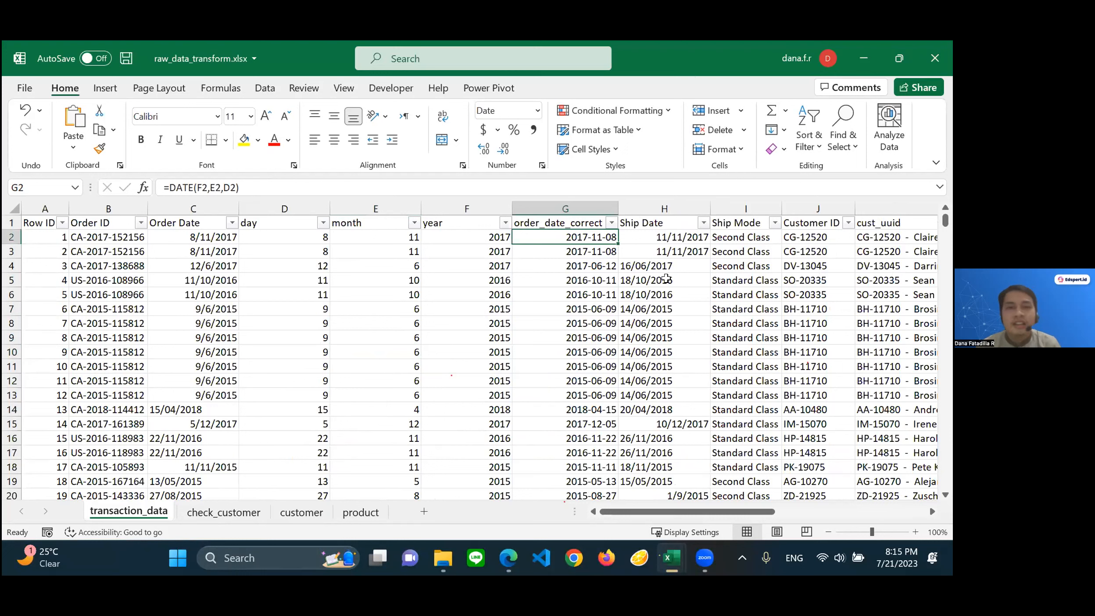
key("Down")
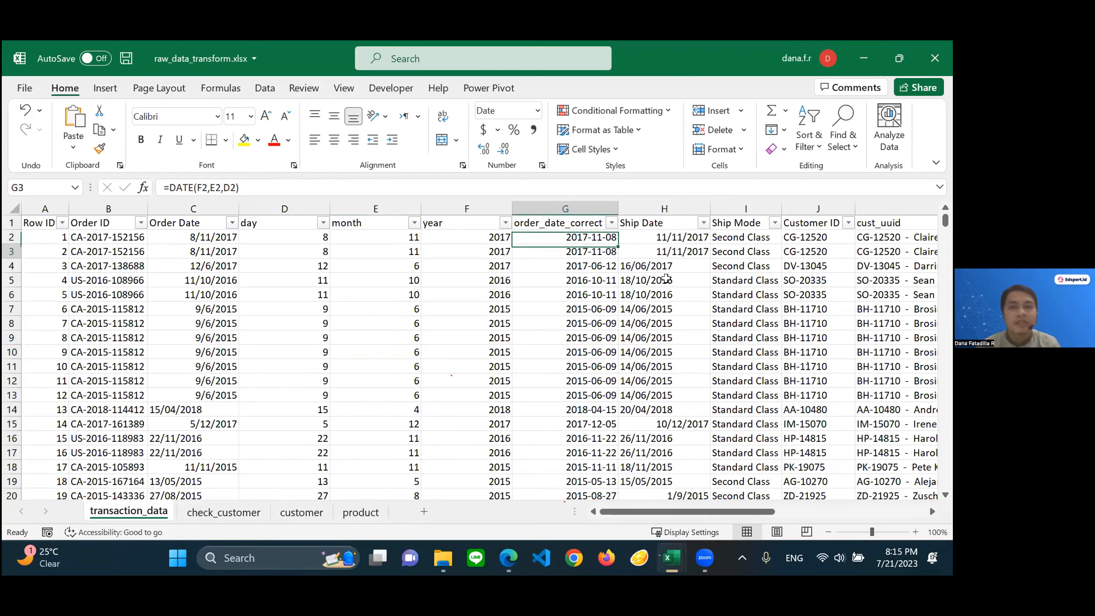
key("Up")
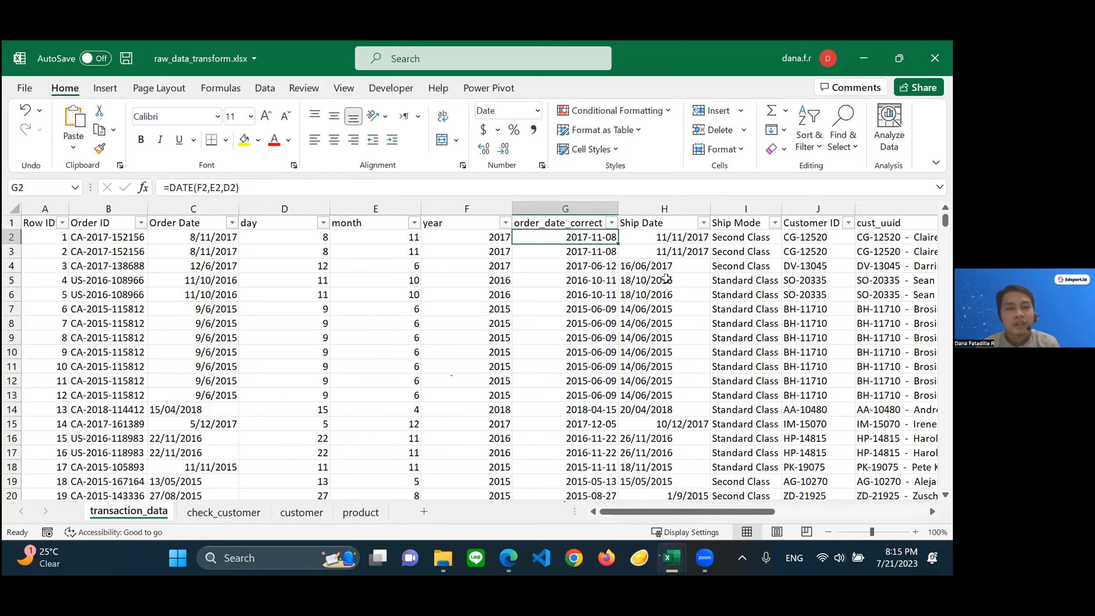
key("ctrl+shift+Down")
key("ctrl+c")
key("Down")
key("Up")
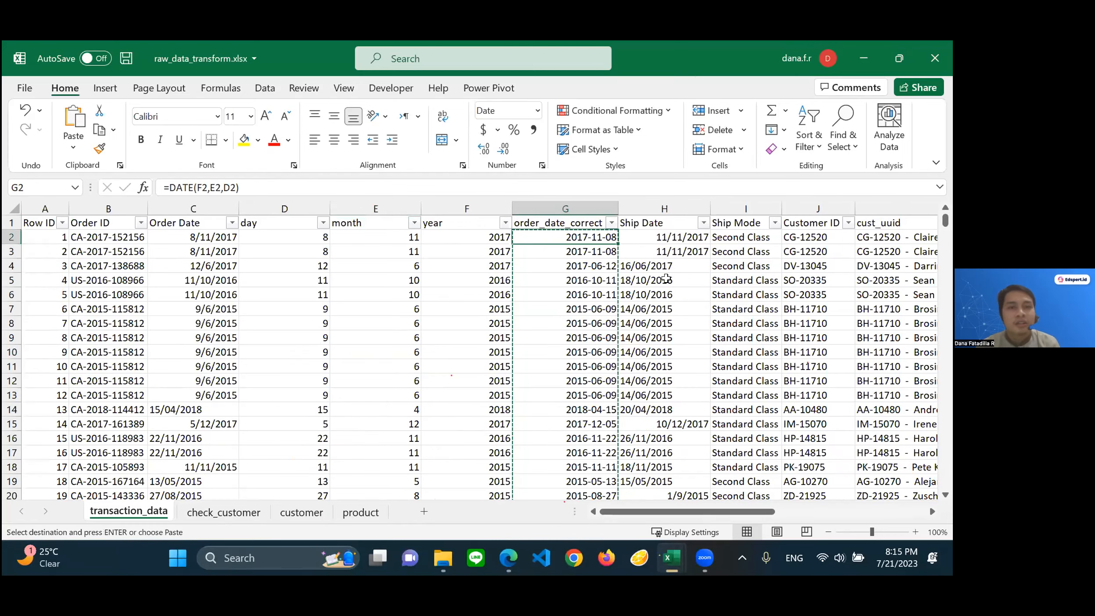
left_click(74, 148)
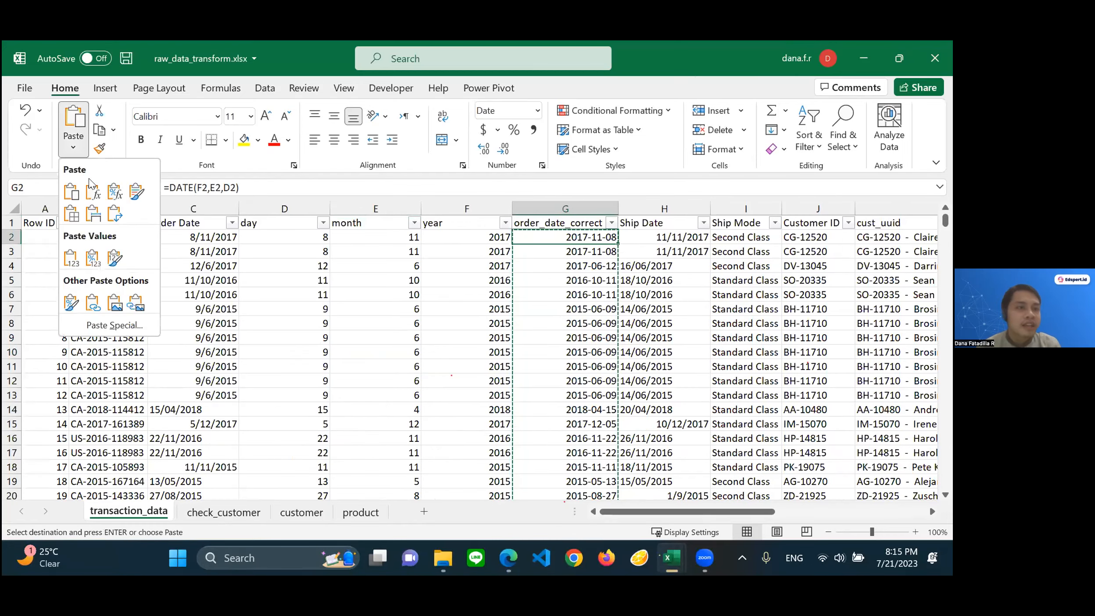
left_click(70, 263)
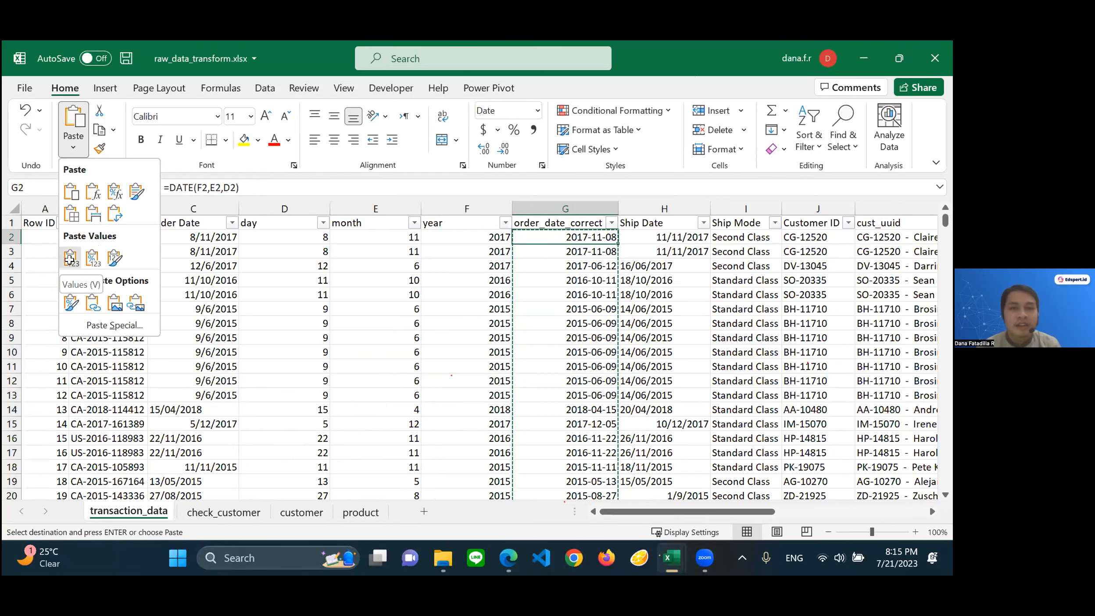
Inspect the contents of the first few order_date_correct cells and end copy mode
key("Down")
key("Down")
key("Down")
key("Up")
key("Up")
key("Up")
key("Escape")
key("Down")
key("Down")
key("Up")
key("Up")
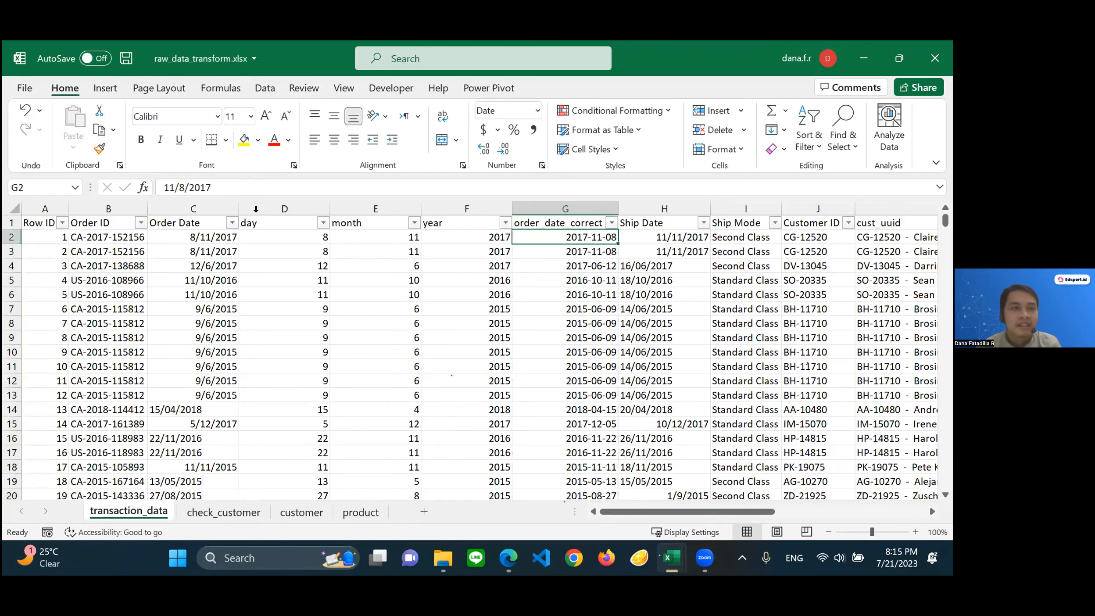
Delete the day, month and year columns from the transaction_data sheet
left_click_drag(218, 208, 446, 203)
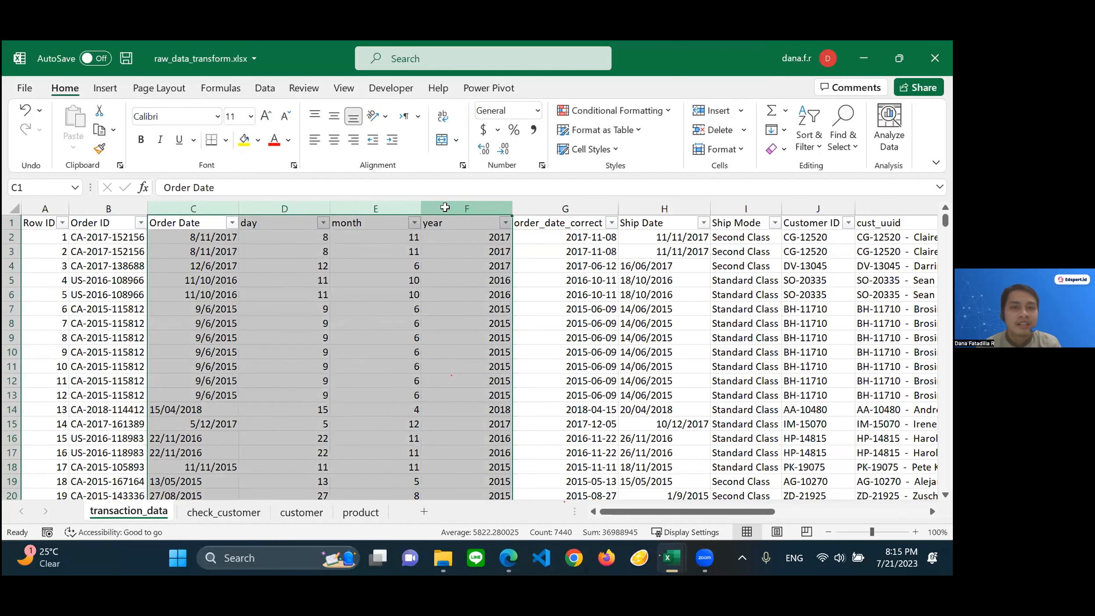
left_click_drag(285, 209, 449, 213)
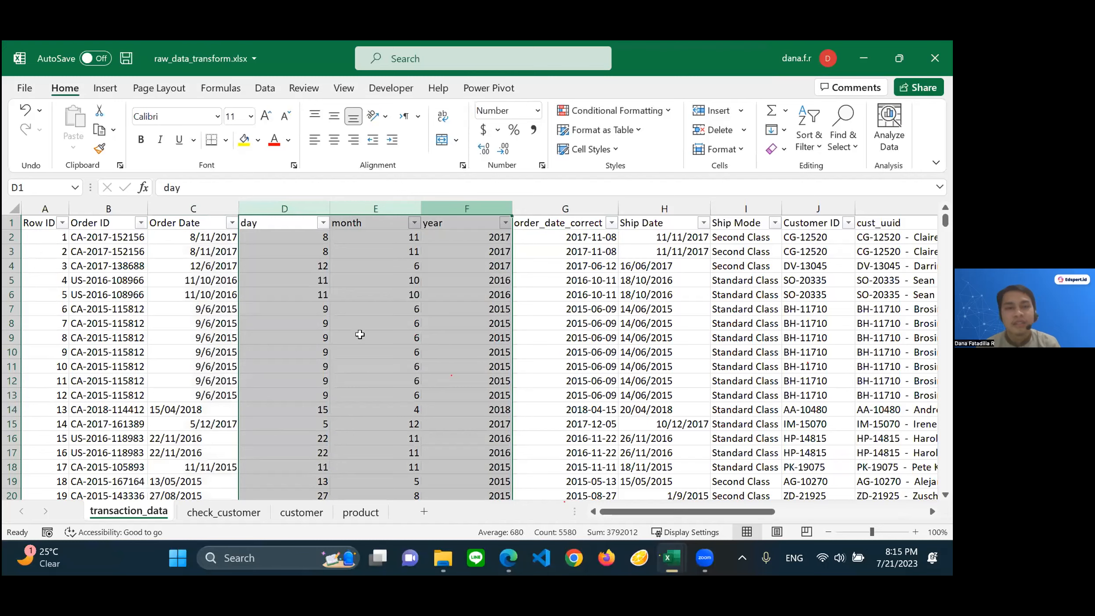
key("ctrl+minus")
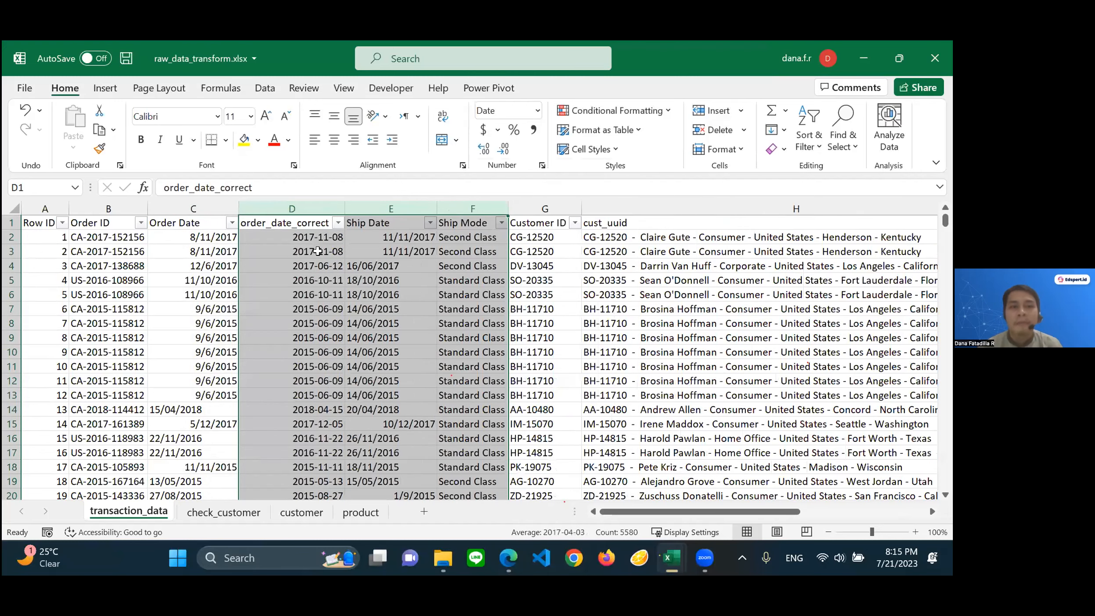
key("Down")
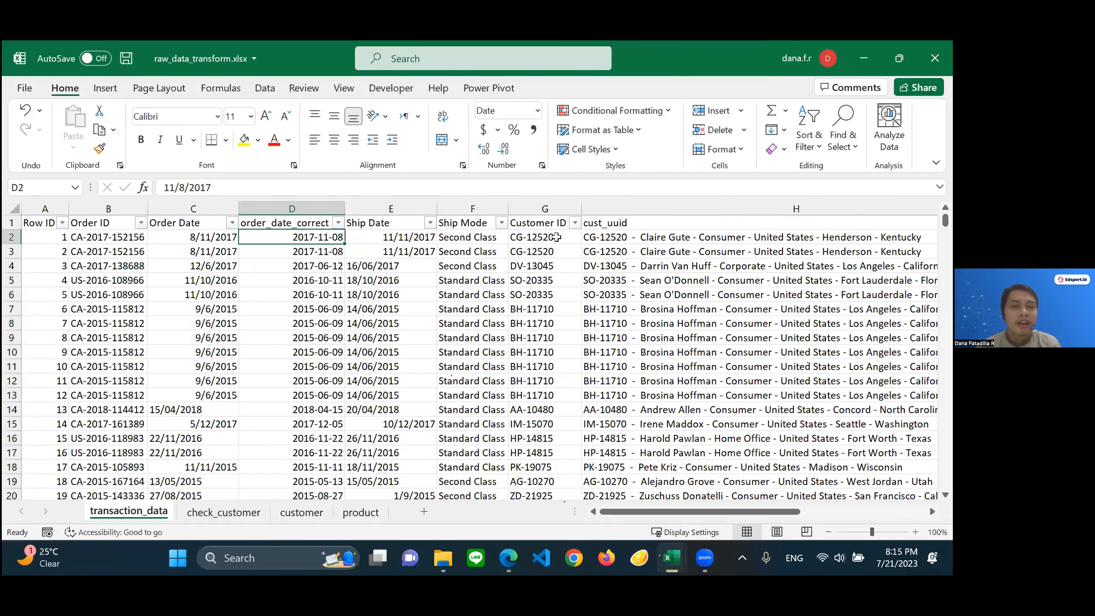
Undo the column deletion and the values paste to bring back the DATE formulas in order_date_correct
key("ctrl+z")
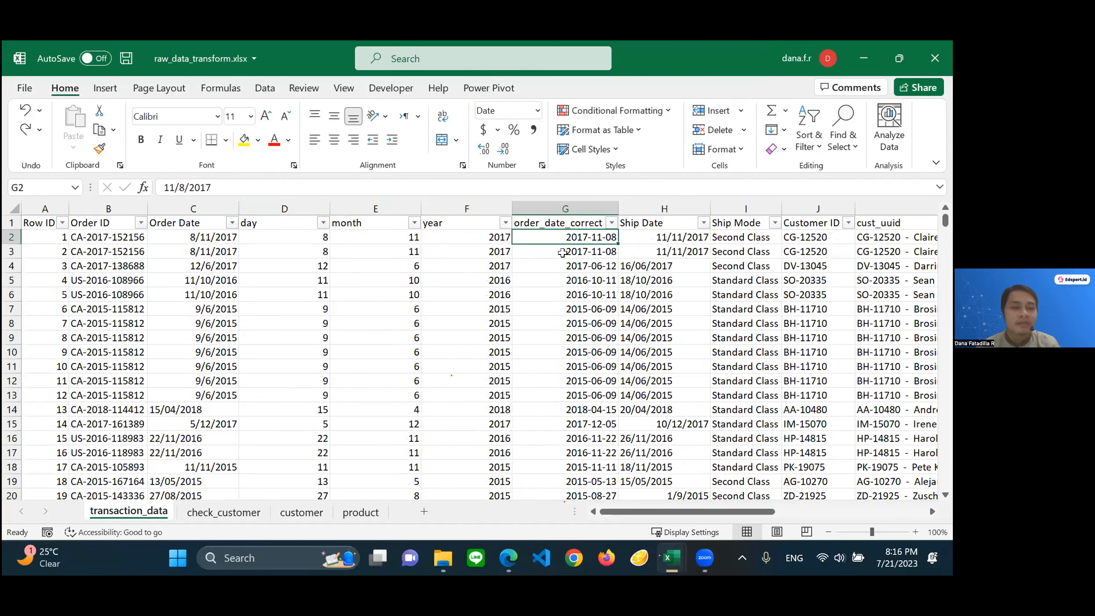
key("ctrl+z")
left_click(578, 292)
key("ctrl+z")
key("ctrl+y")
left_click(594, 239)
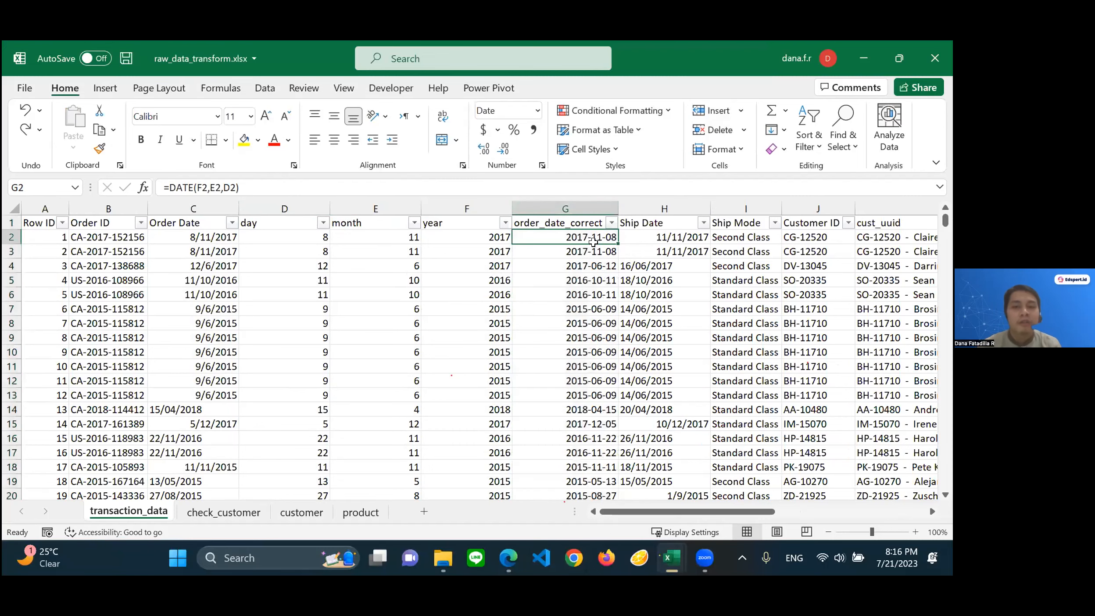
key("ctrl+shift+Down")
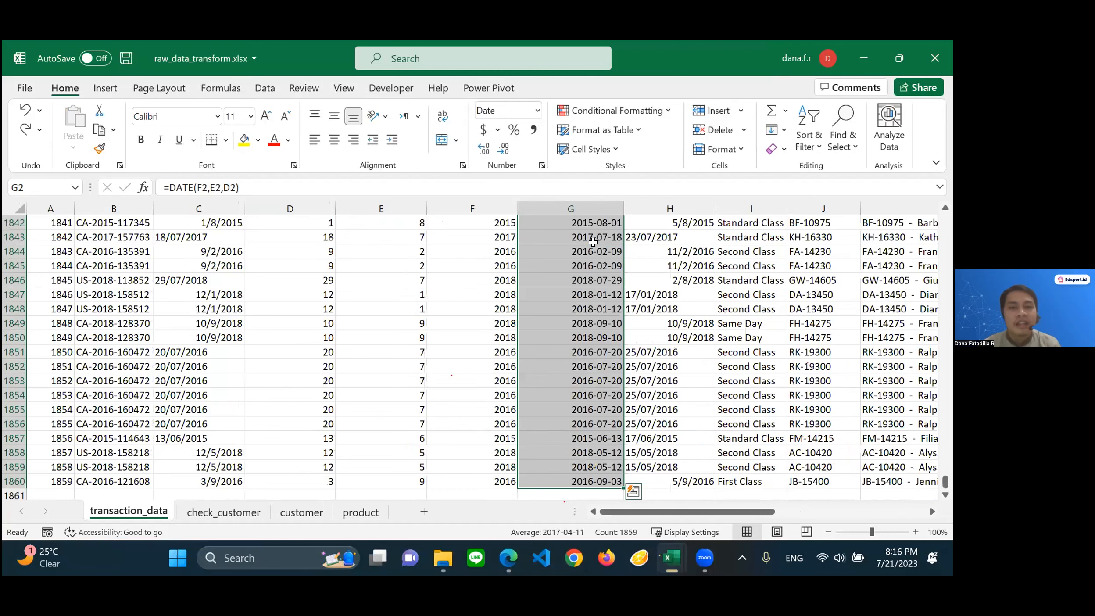
key("ctrl+c")
key("ctrl+Up")
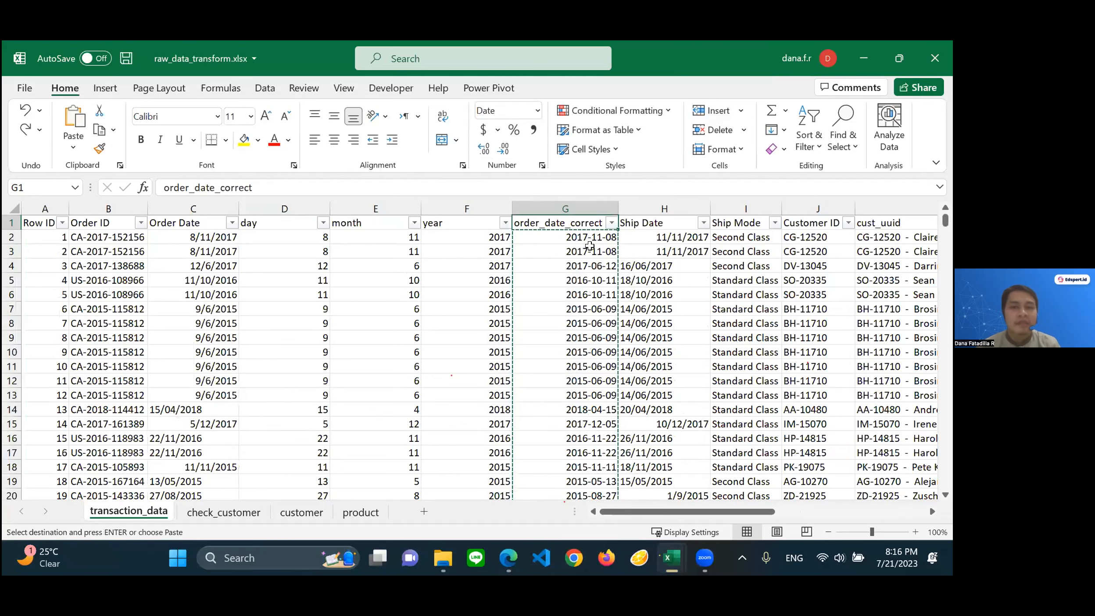
key("Down")
key("ctrl+v")
Insert an empty column between order_date_correct and Ship Date
left_click(665, 208)
right_click(637, 238)
left_click(684, 334)
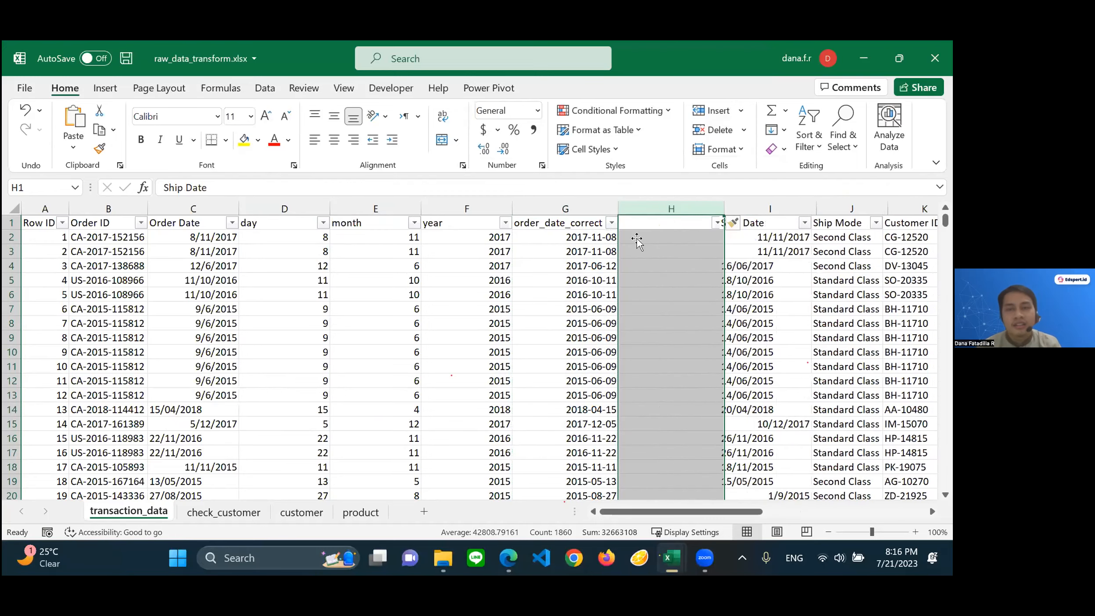
left_click(636, 238)
Copy the order_date_correct dates from G2 down and paste them as values only into the empty column H from H2
left_click(592, 237)
key("ctrl+shift+Down")
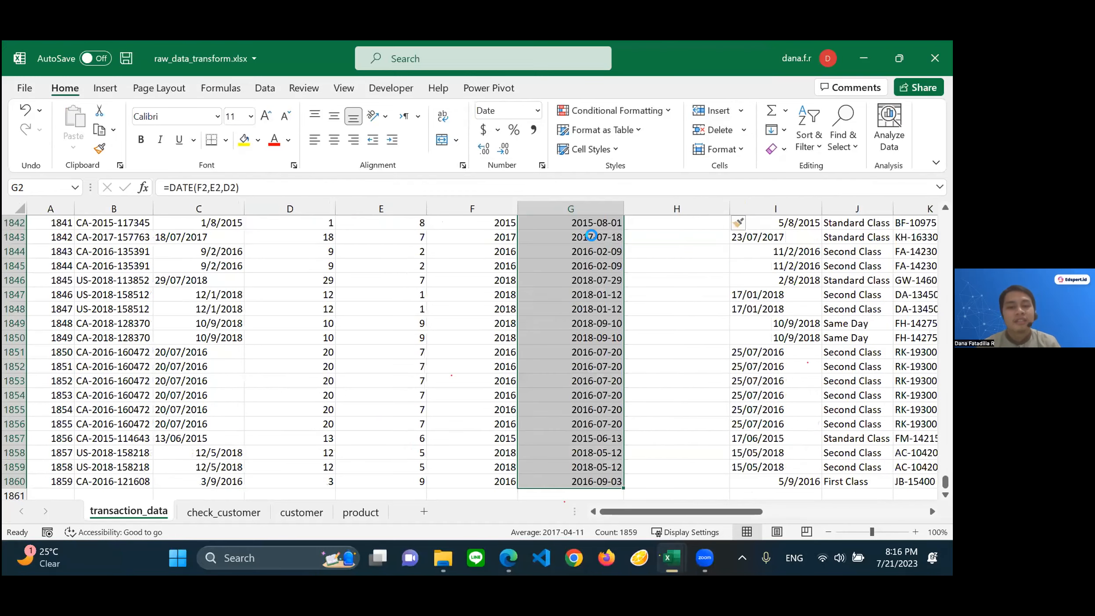
key("ctrl+c")
key("Right")
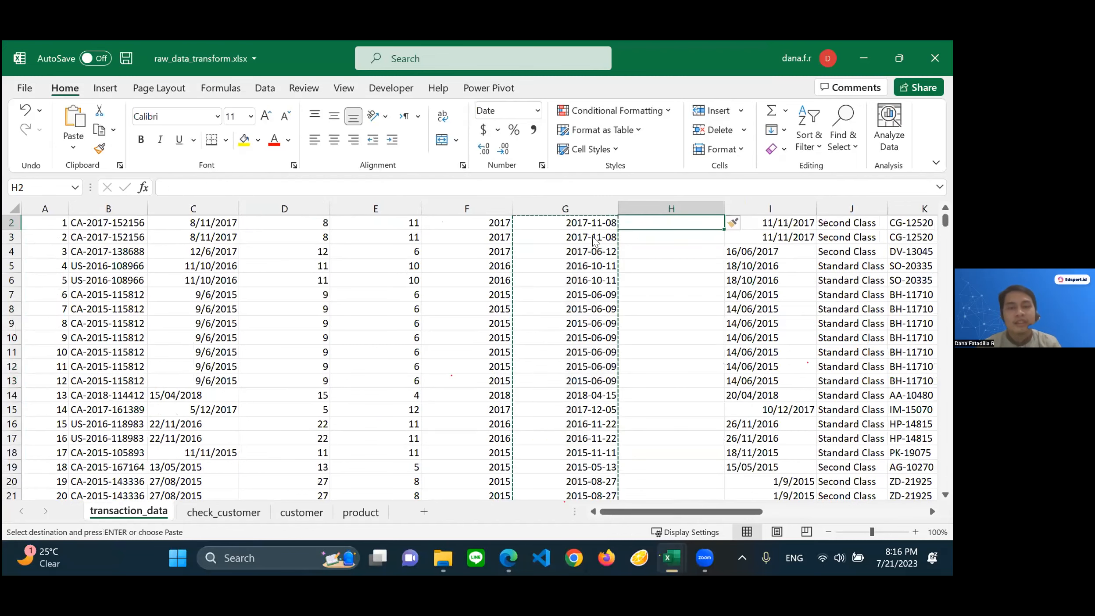
key("Up")
key("Down")
key("ctrl+v")
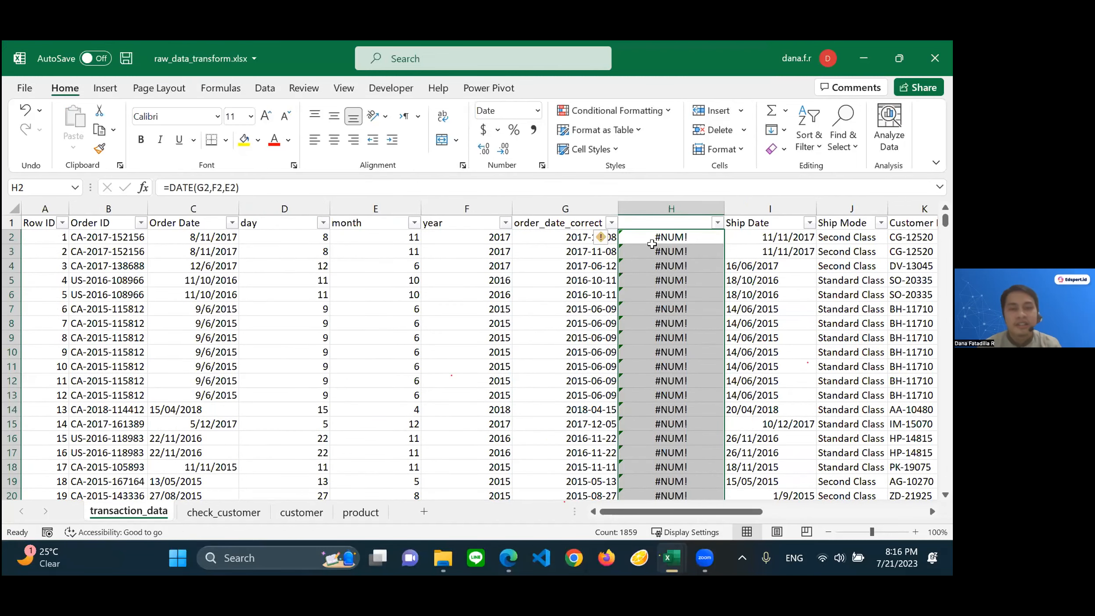
key("ctrl+z")
left_click(74, 148)
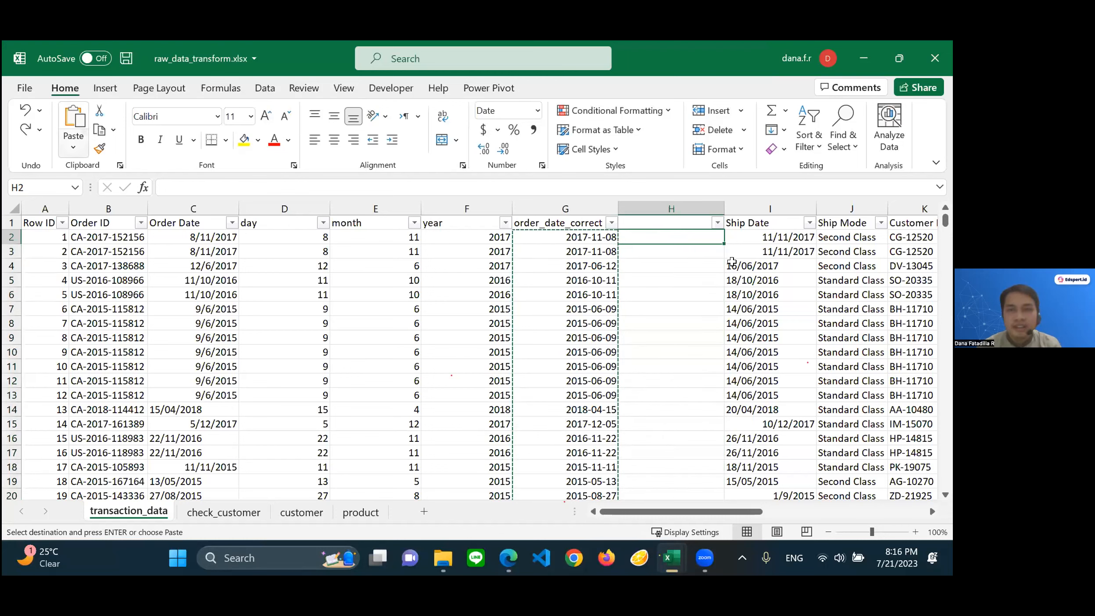
left_click(70, 257)
key("Down")
key("Down")
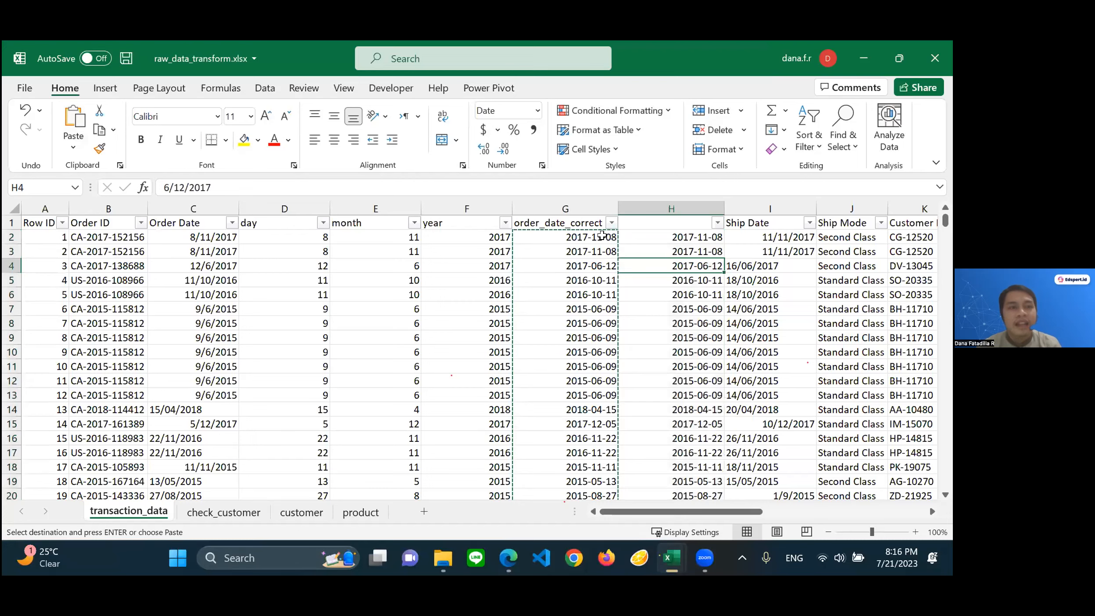
left_click(544, 237)
key("Escape")
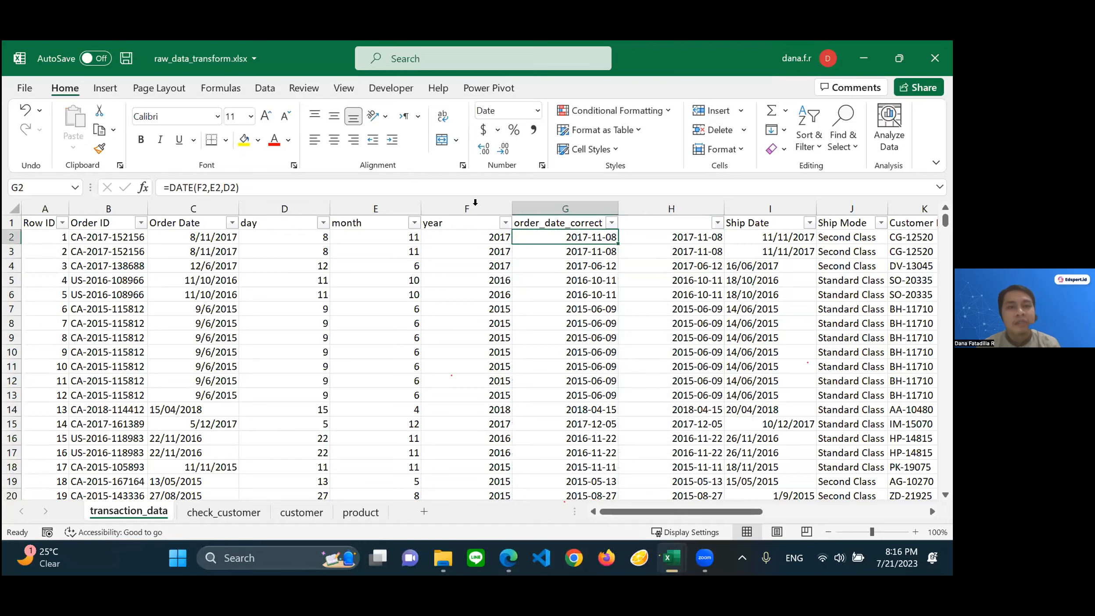
Test deleting the day, month and year columns while order_date_correct still holds formulas, and undo the deletion
left_click_drag(285, 209, 480, 209)
right_click(481, 209)
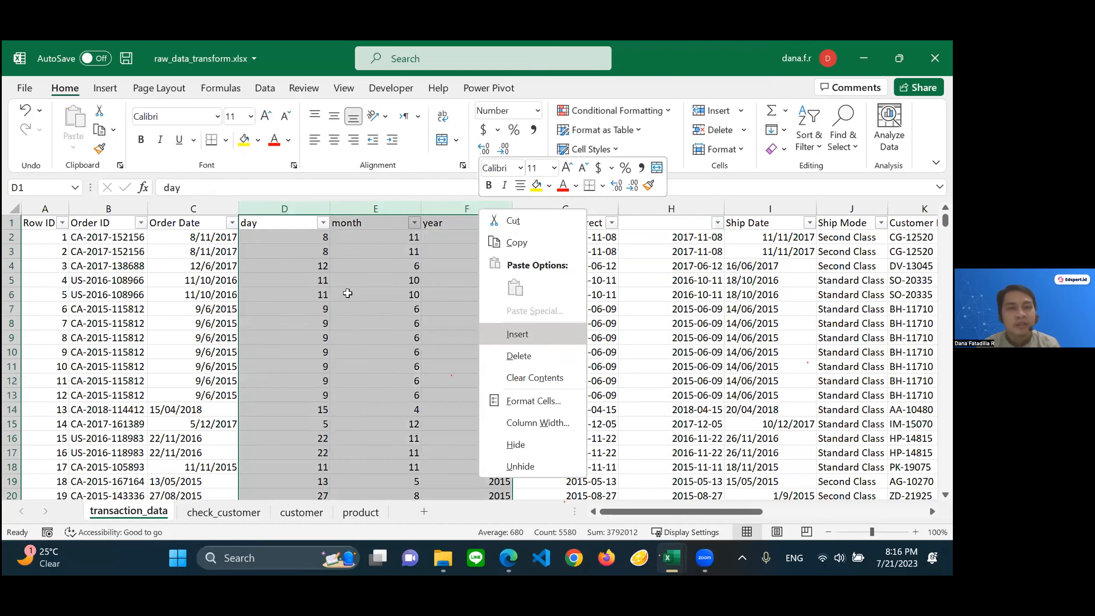
left_click(521, 355)
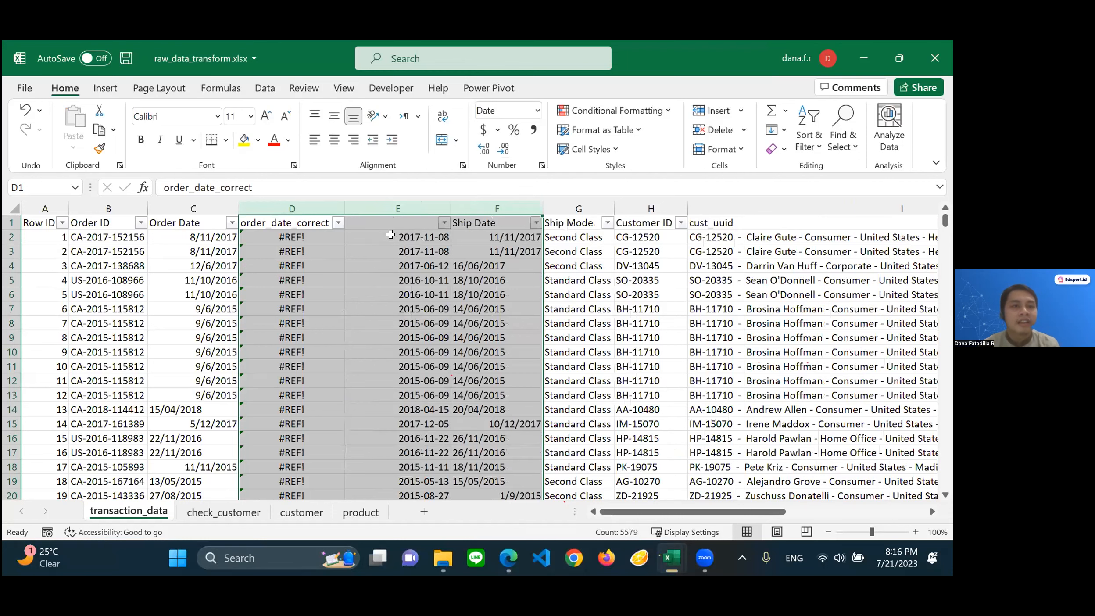
key("Down")
key("Right")
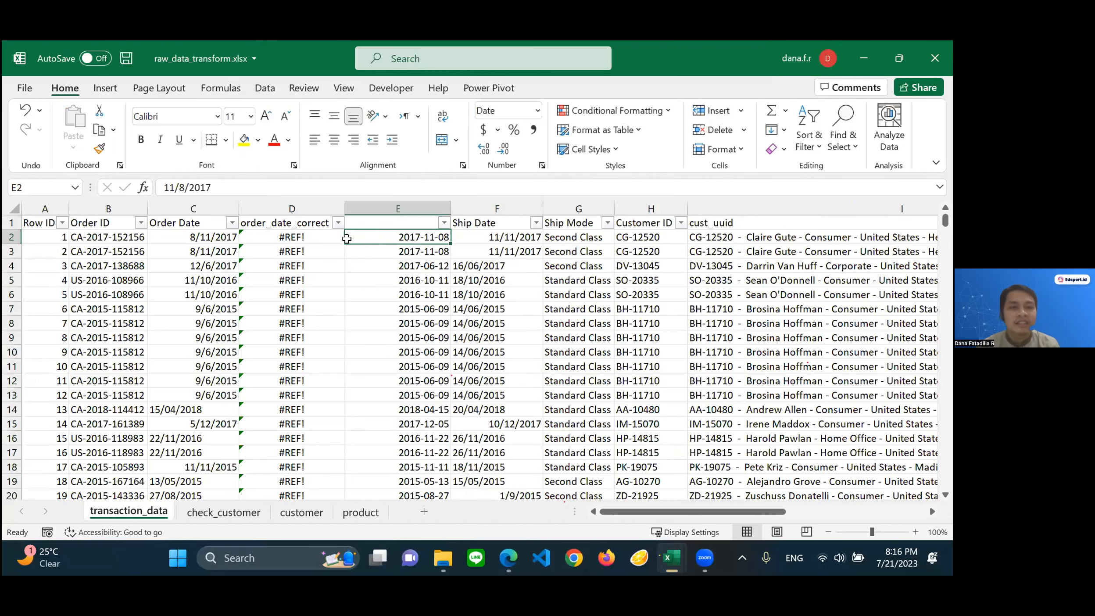
key("ctrl+z")
Copy the date values from column H over the formulas in the order_date_correct column from G2 down
left_click(648, 237)
key("ctrl+shift+Down")
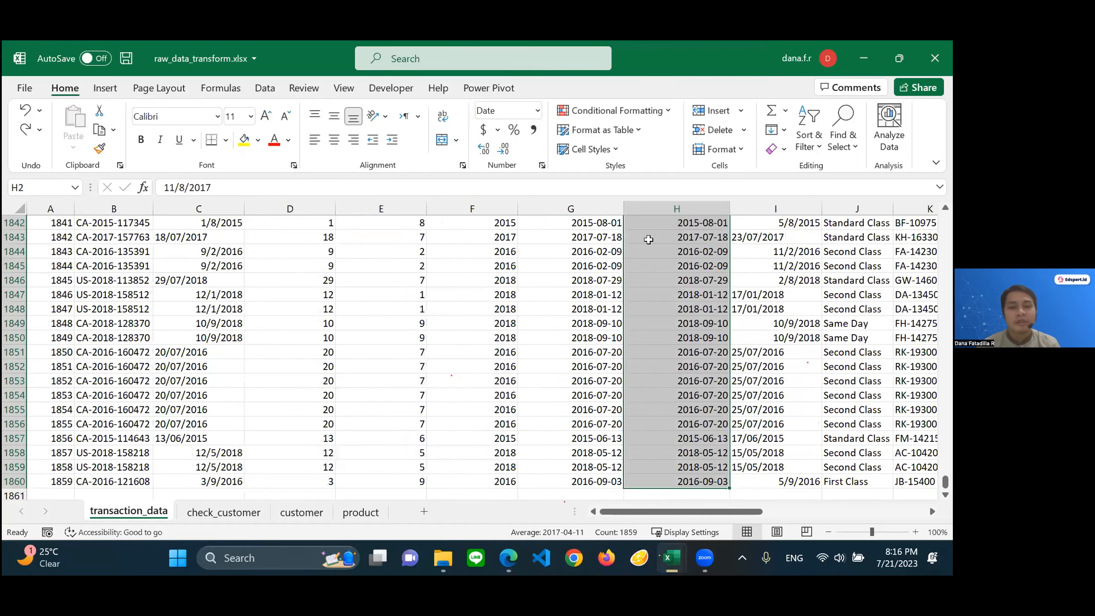
key("ctrl+c")
key("ctrl+Up")
key("Left")
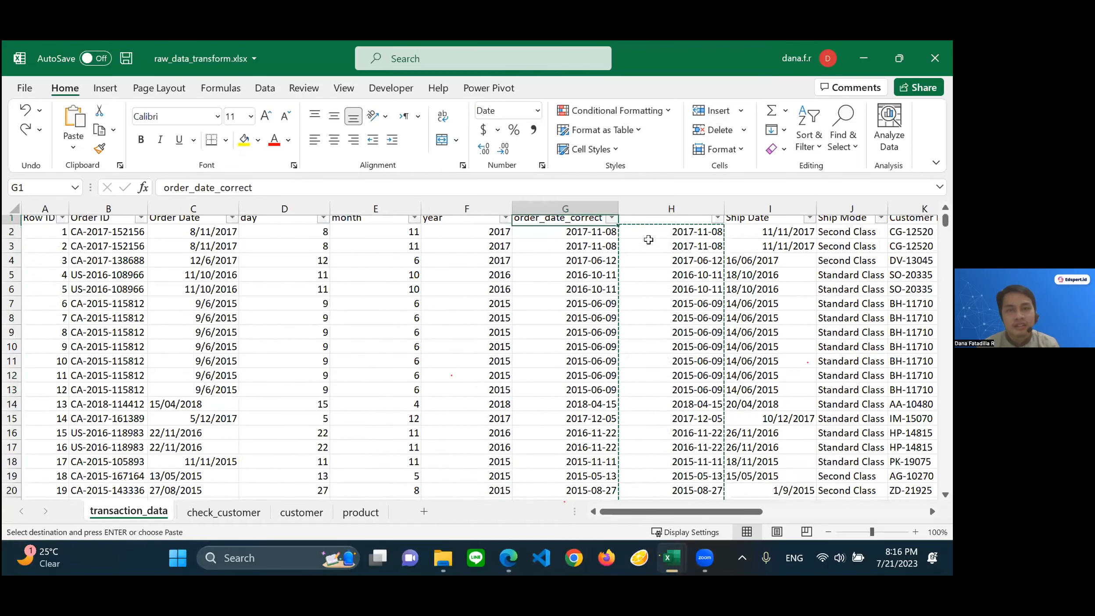
key("Down")
key("ctrl+shift+Down")
key("ctrl+v")
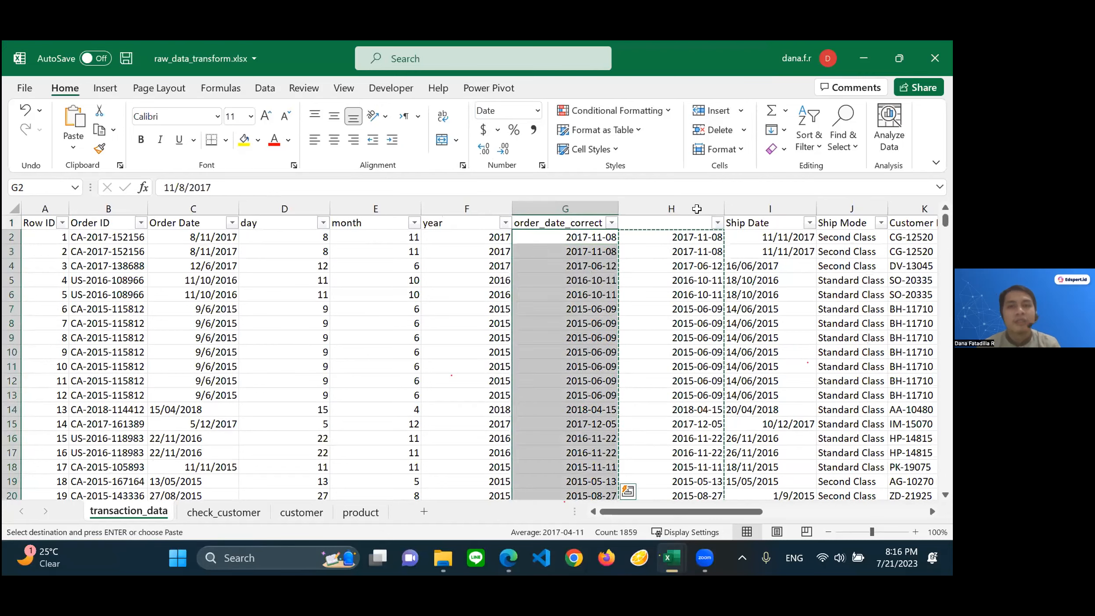
left_click(588, 281)
key("Escape")
Delete the unnamed helper column H and the day, month and year columns
right_click(683, 208)
key("d")
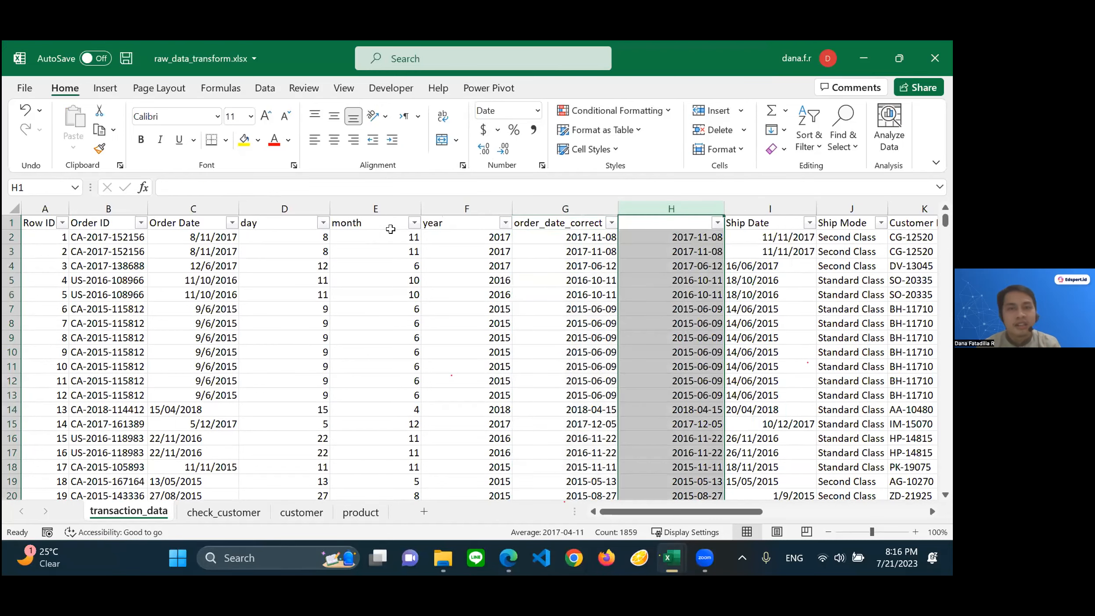
left_click_drag(308, 202, 463, 208)
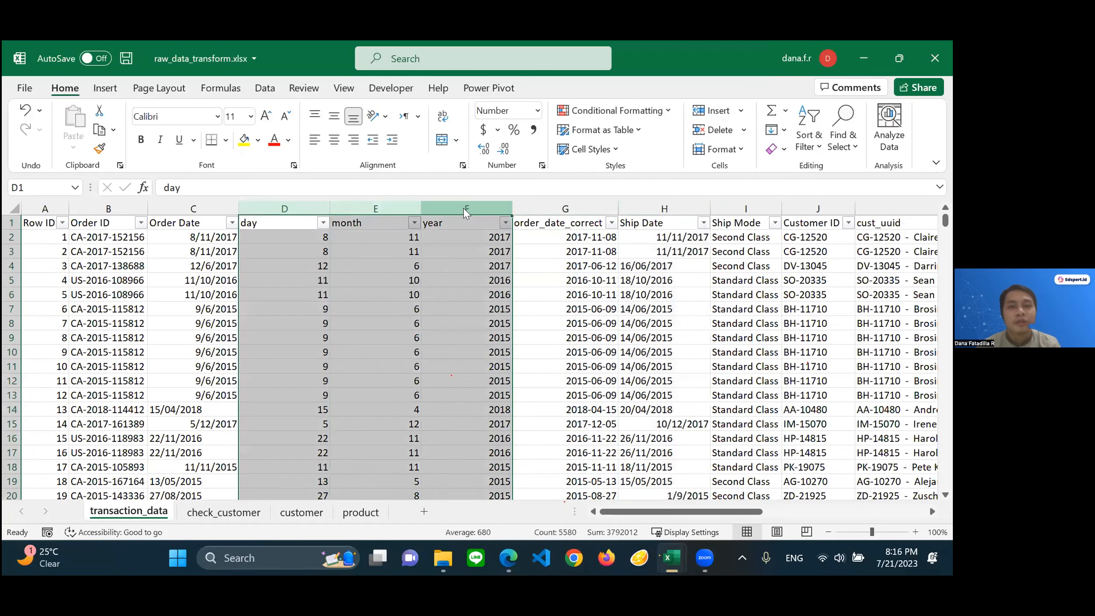
right_click(464, 208)
left_click(506, 349)
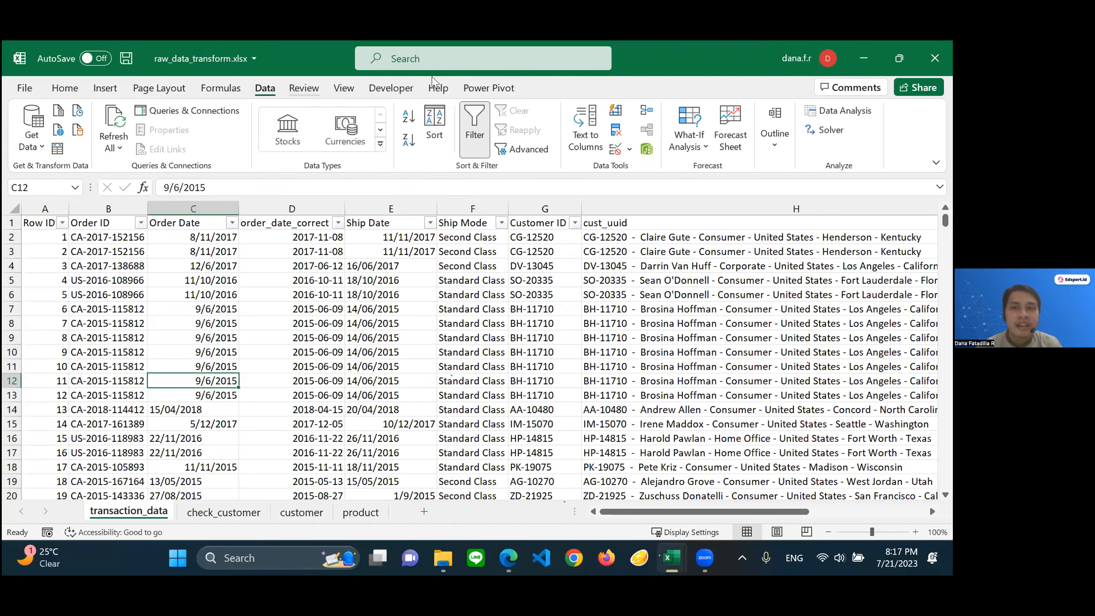
left_click(35, 89)
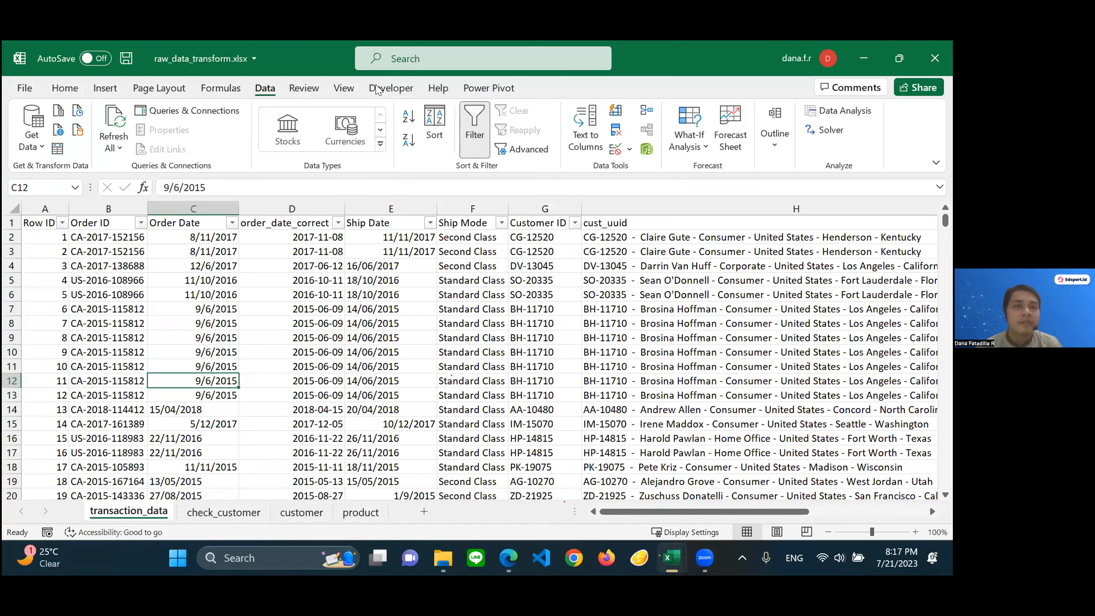
left_click(380, 90)
left_click(232, 89)
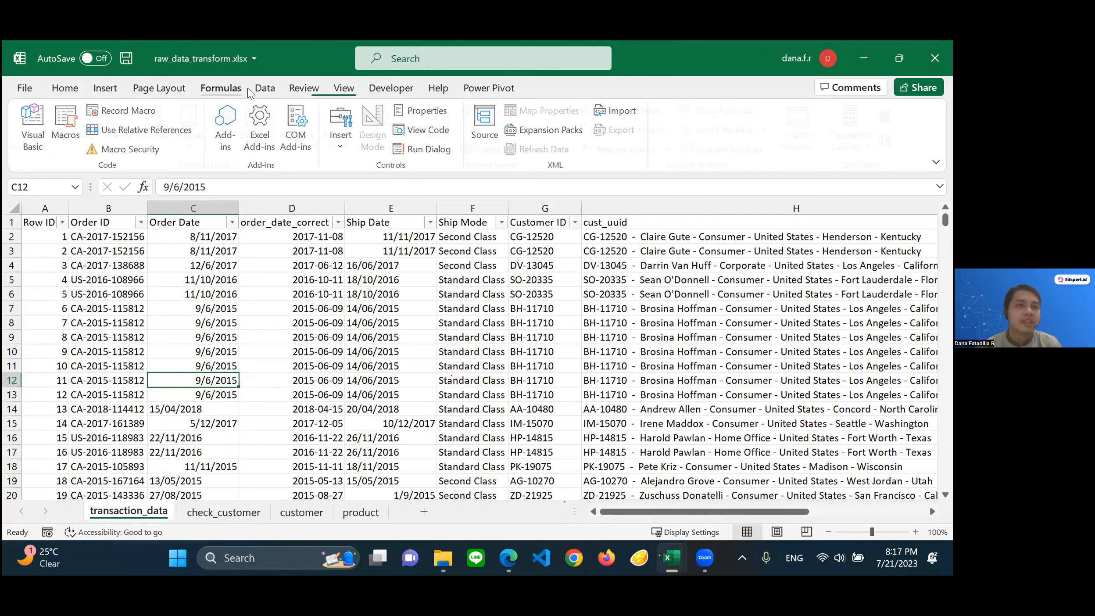
left_click(309, 90)
left_click(376, 87)
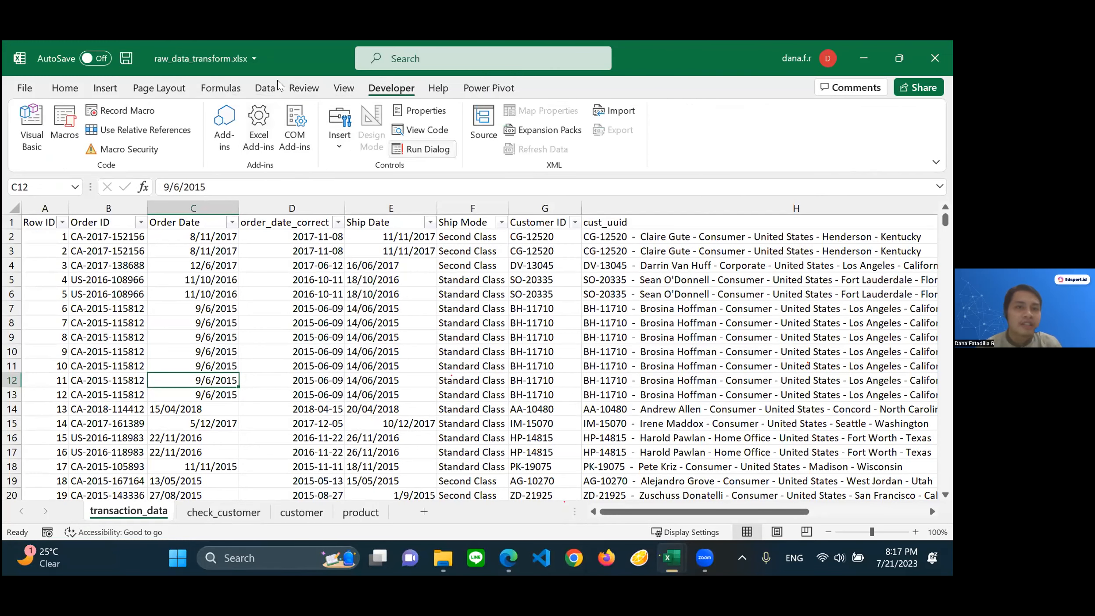
left_click(266, 89)
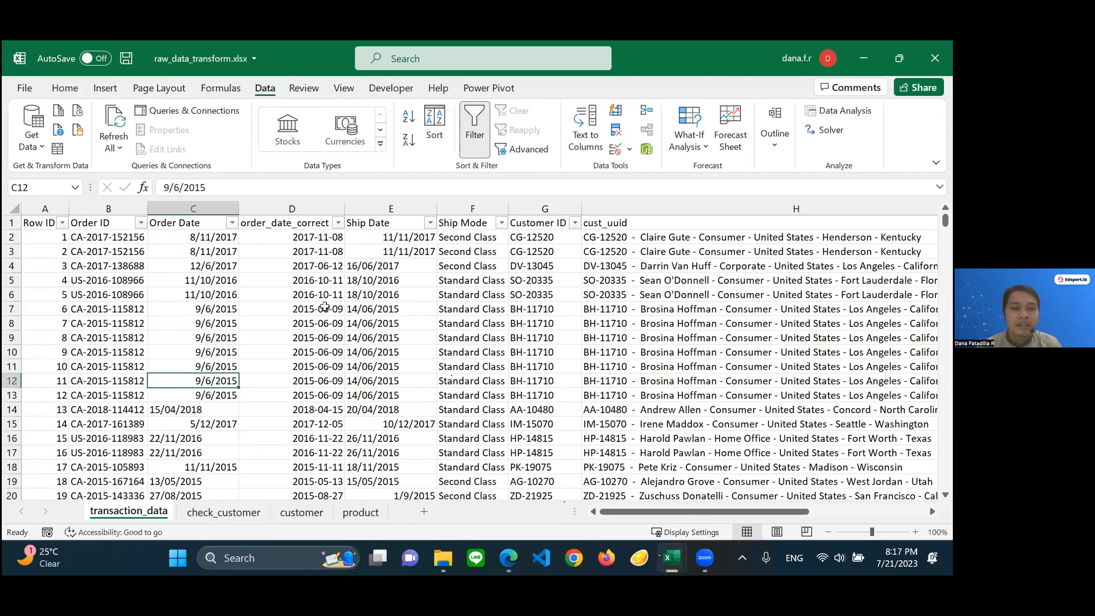
Convert the transaction_data range A1:J1860 into a table with headers and open it in Power Query
left_click(46, 218)
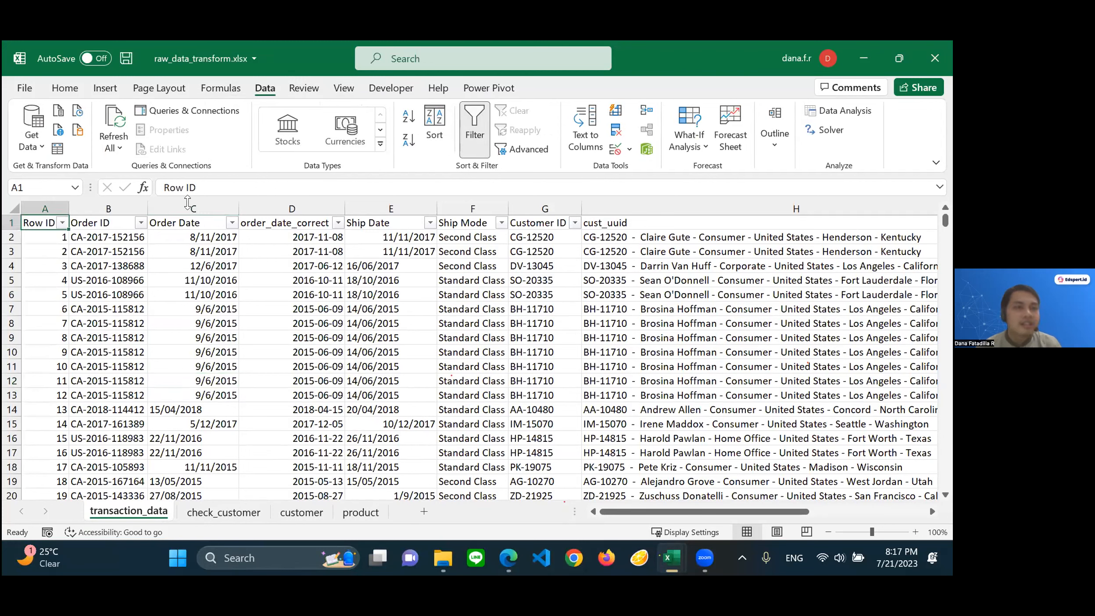
left_click(39, 143)
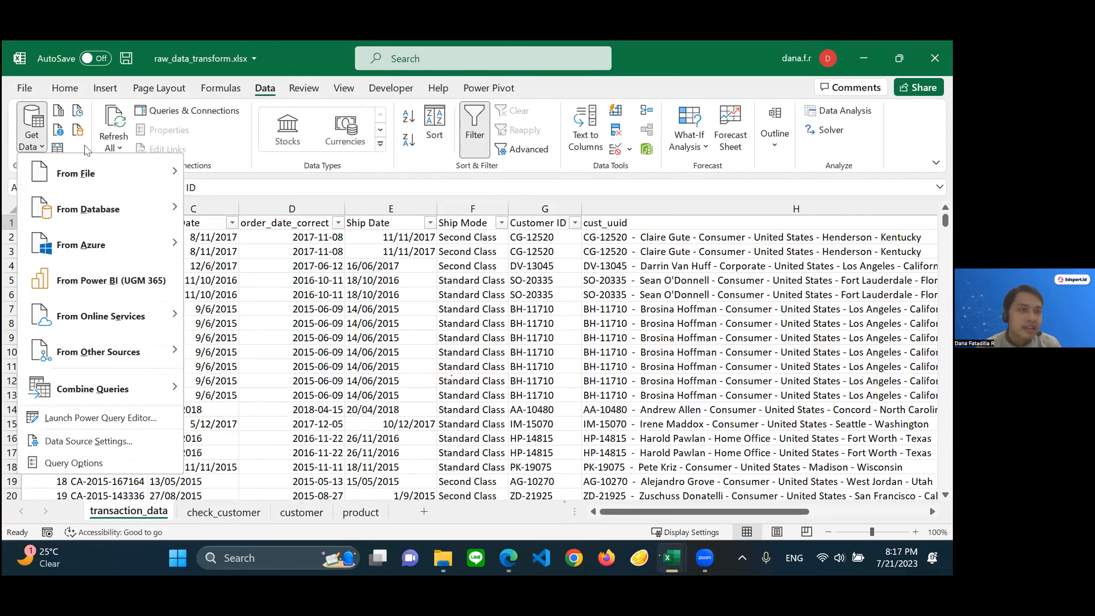
left_click(388, 304)
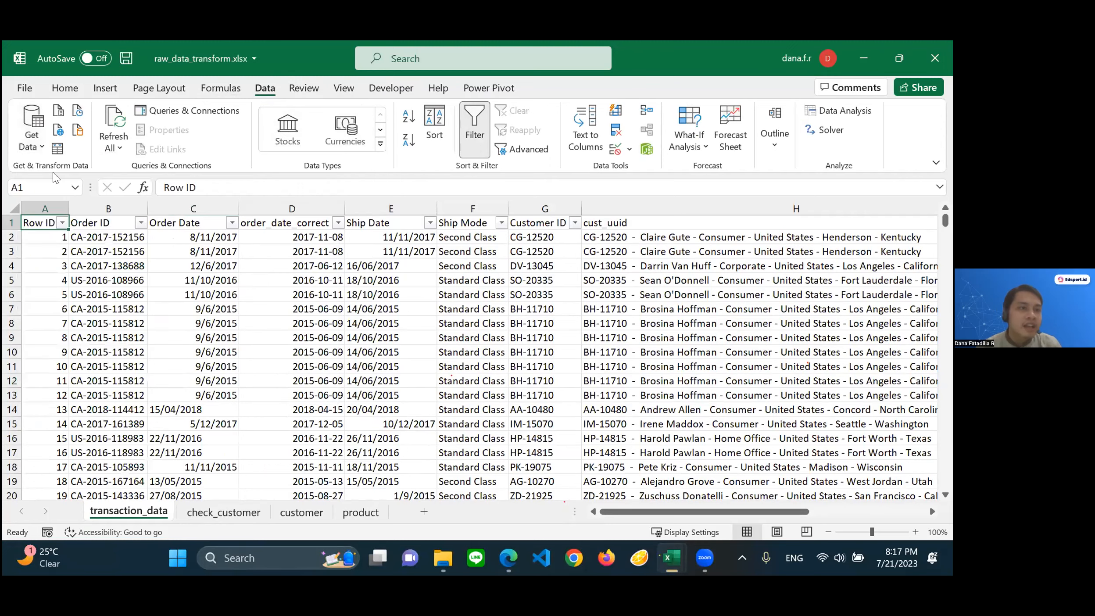
left_click(58, 149)
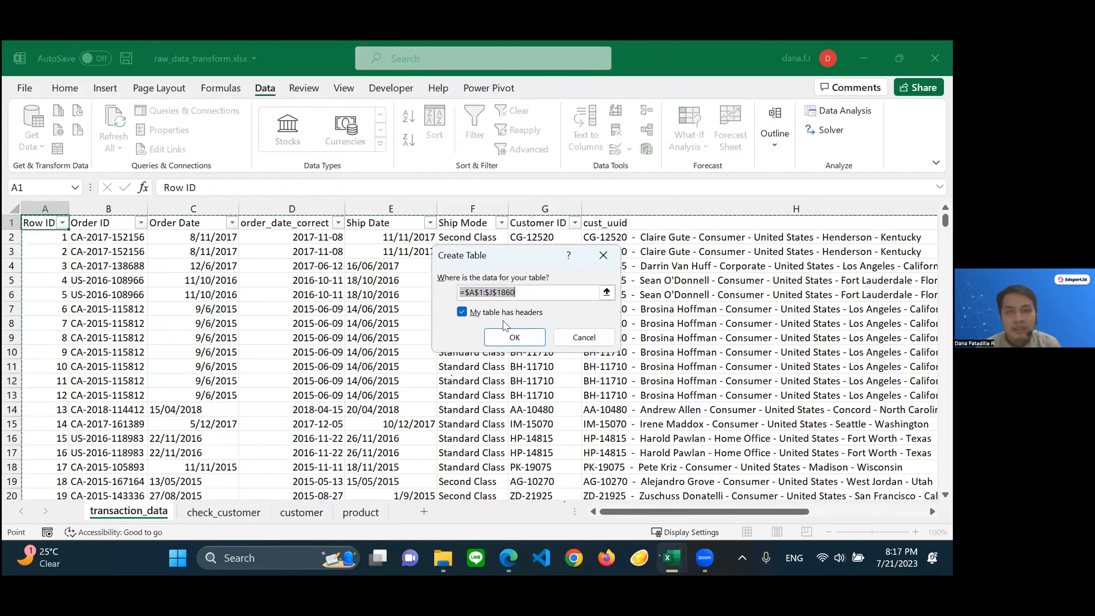
left_click(511, 336)
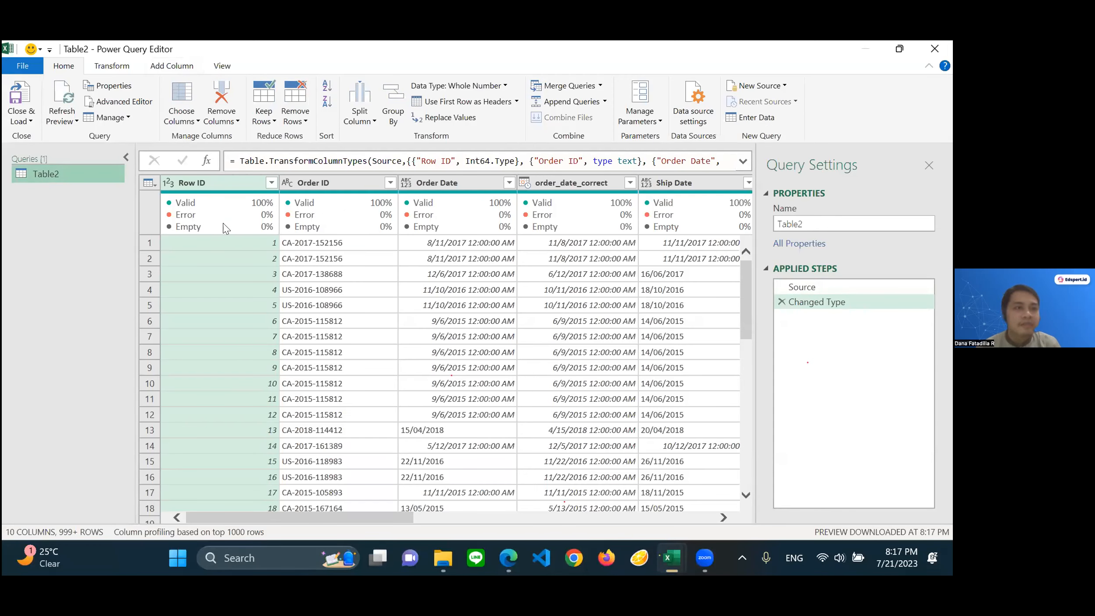
Load the transaction query as a table on a new worksheet and name that table transaction
left_click(28, 123)
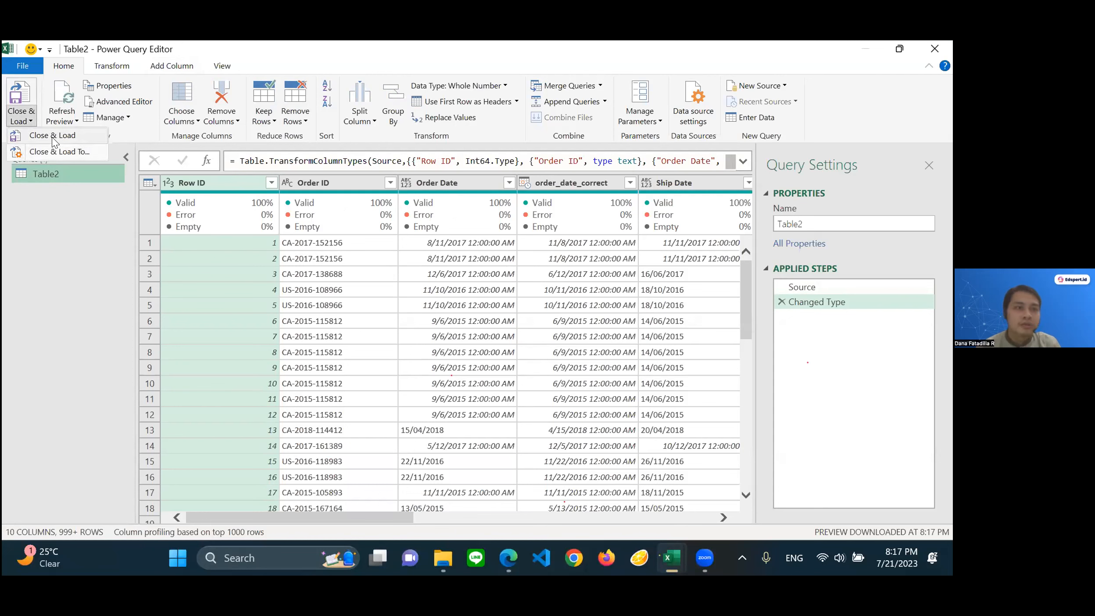
left_click(69, 153)
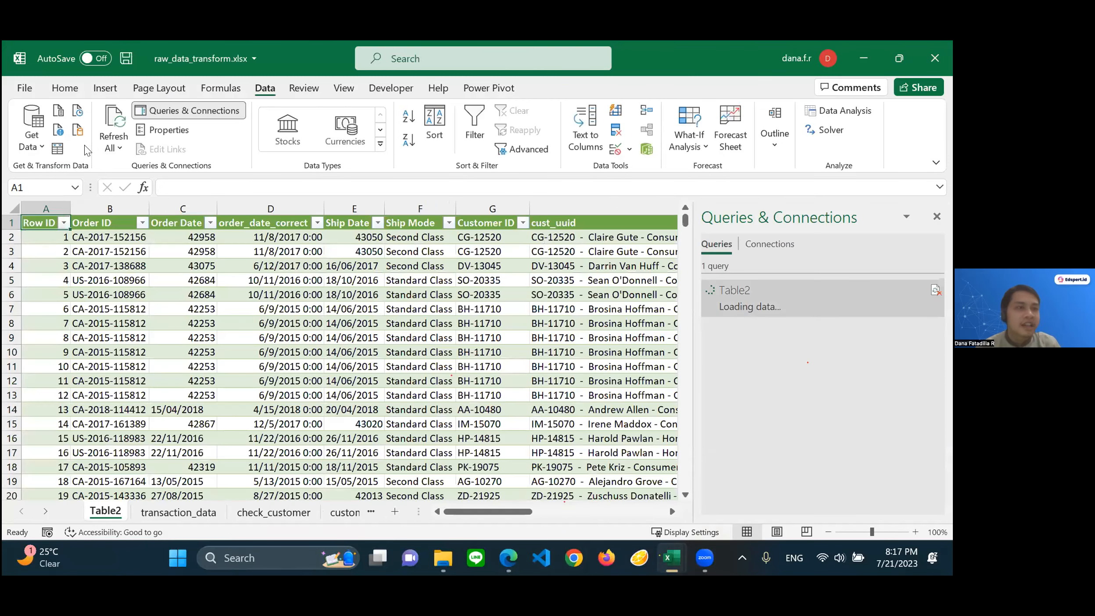
left_click(67, 132)
type("transaction")
key("Return")
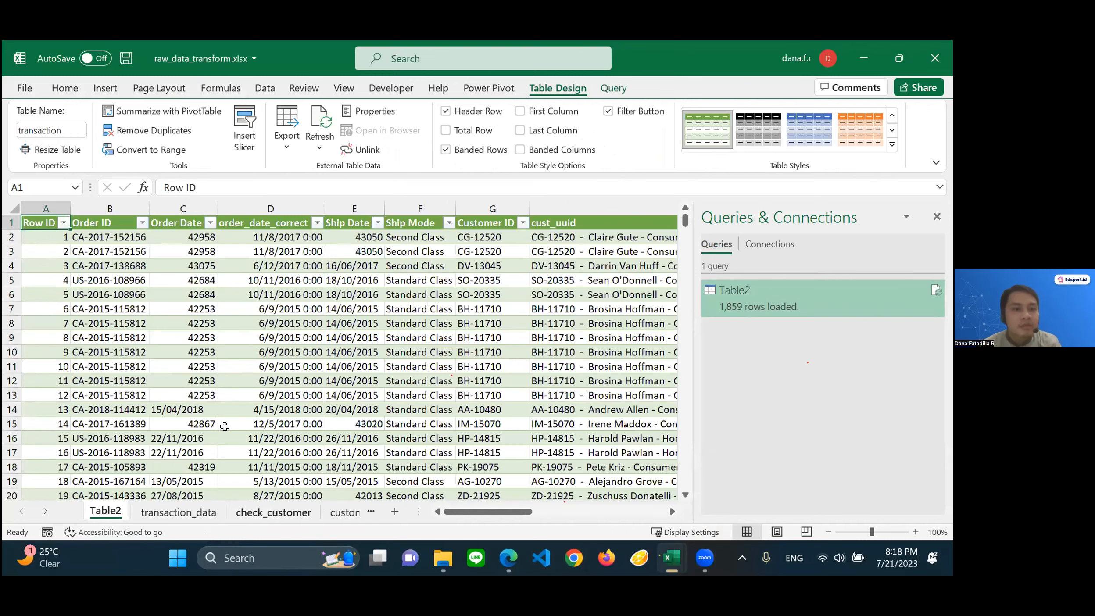
Delete the check_customer sheet from the workbook
left_click(230, 509)
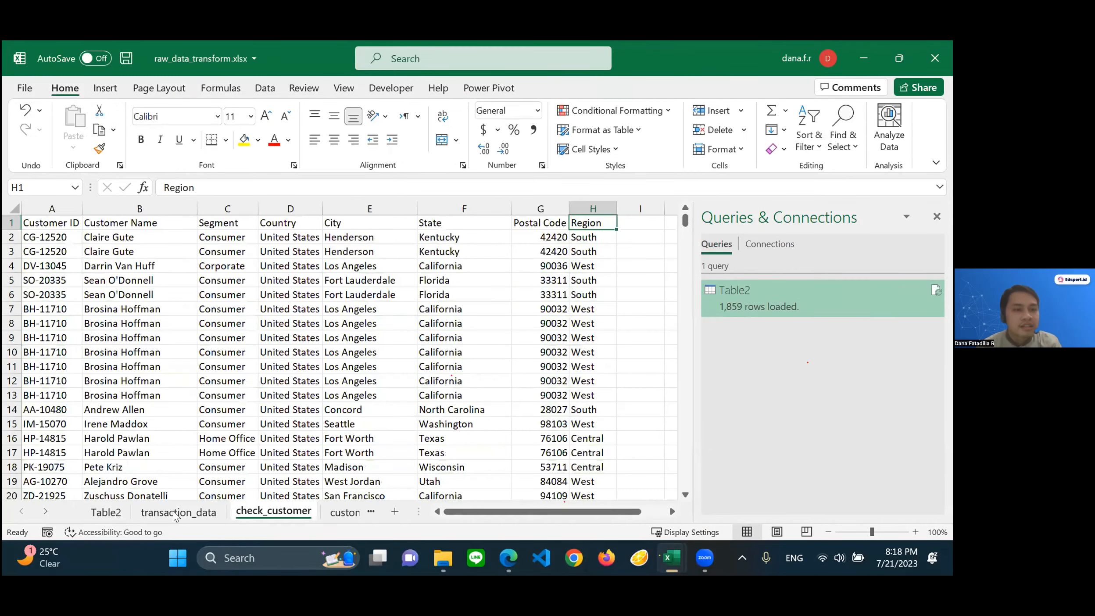
left_click(113, 513)
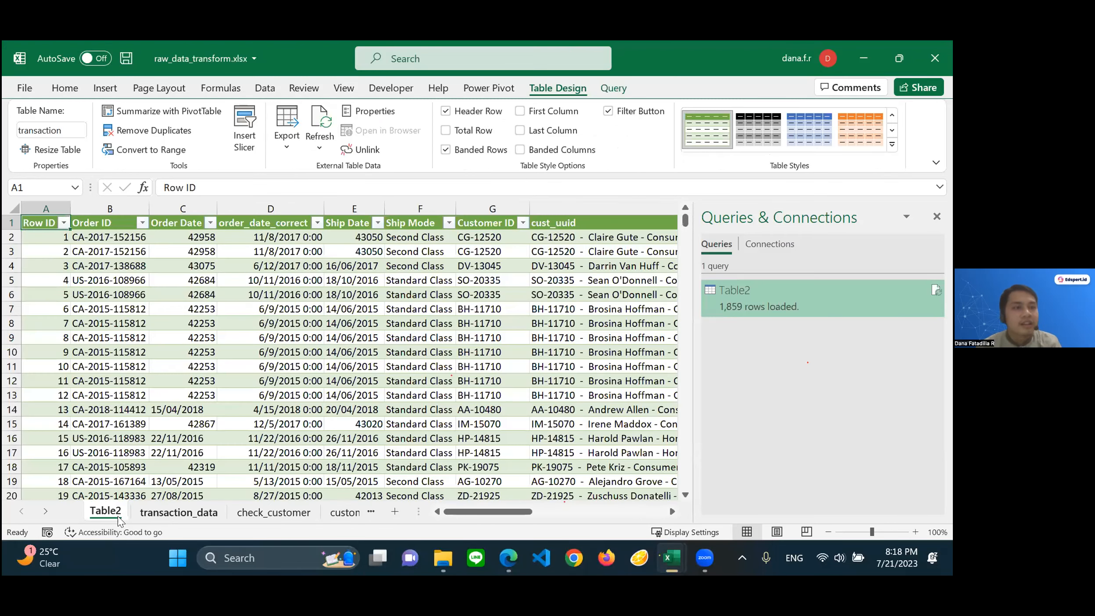
left_click(179, 513)
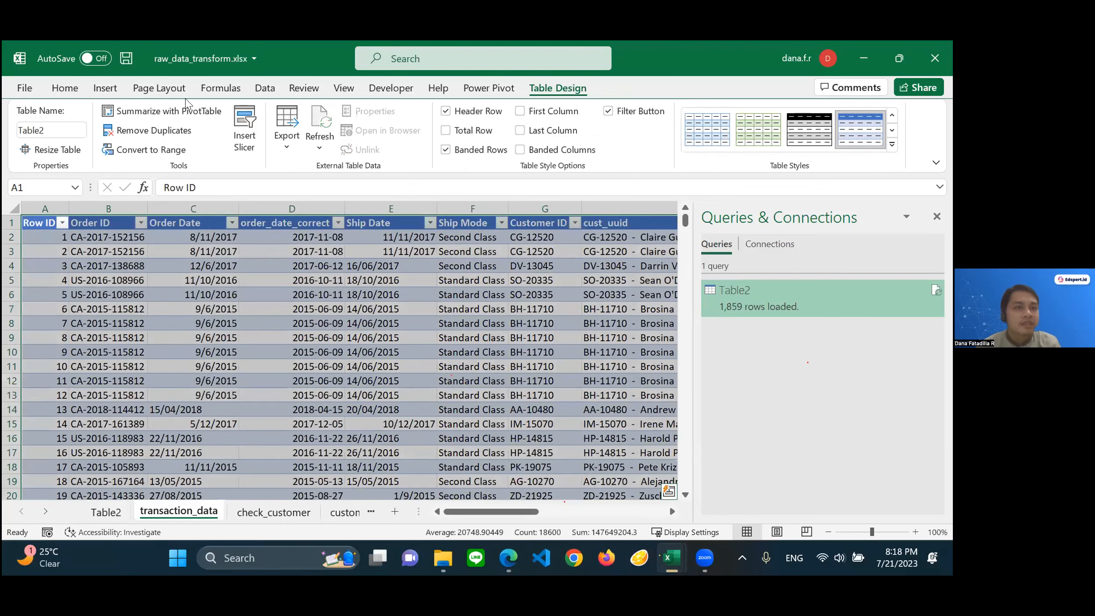
key("ctrl+Page_Down")
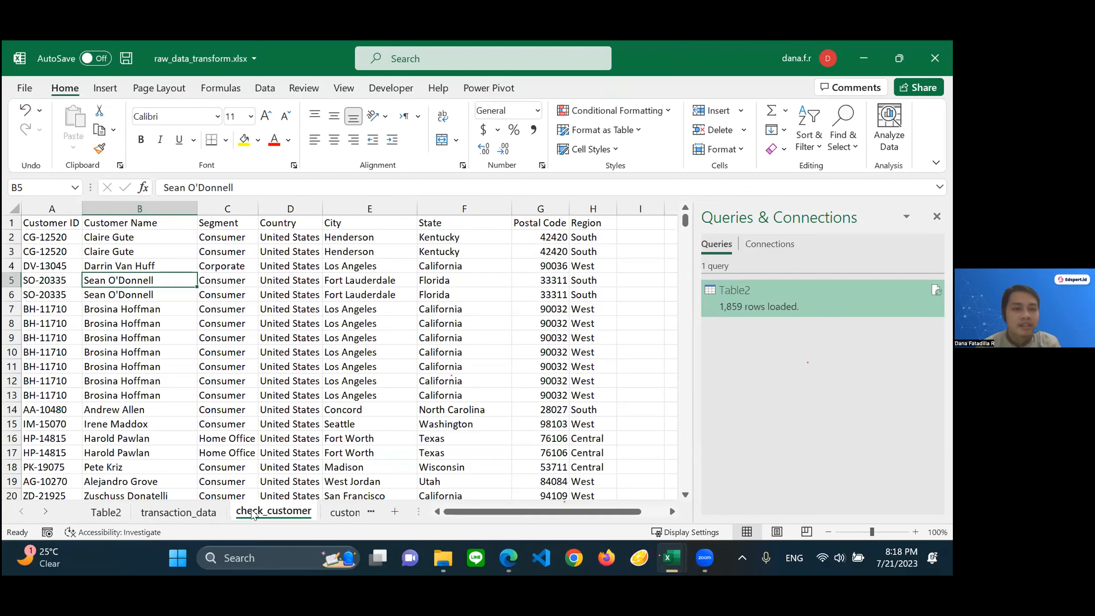
key("ctrl+a")
key("ctrl+Page_Down")
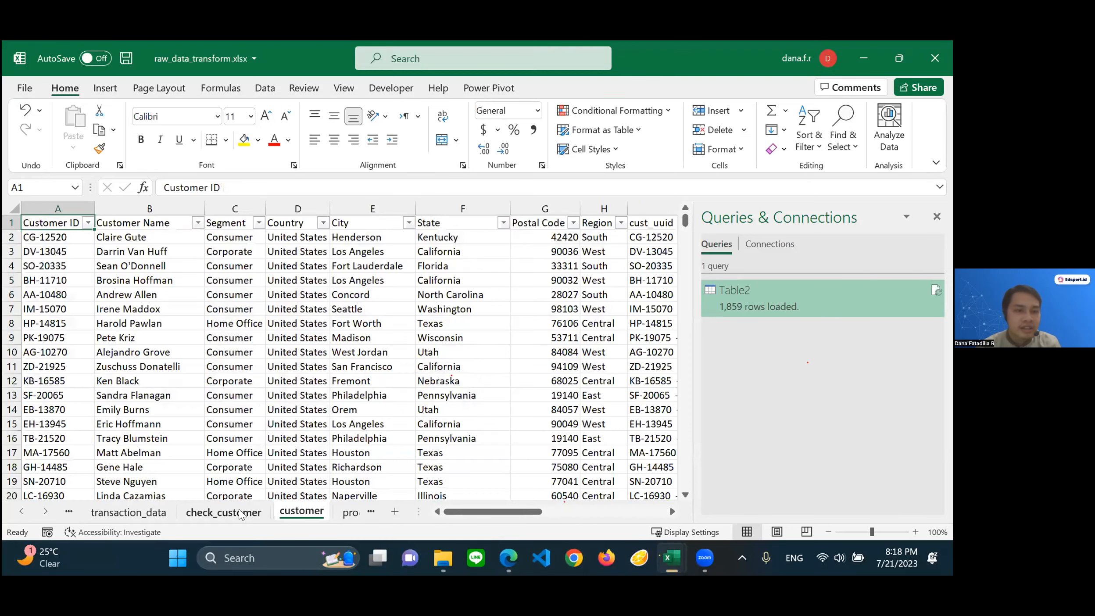
key("ctrl+Page_Up")
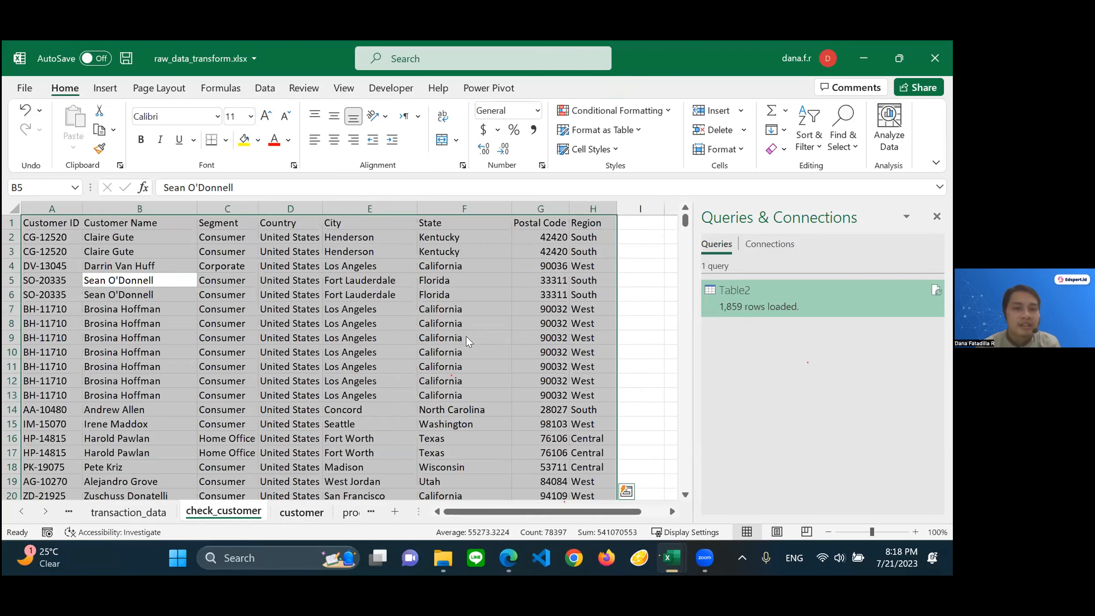
right_click(244, 518)
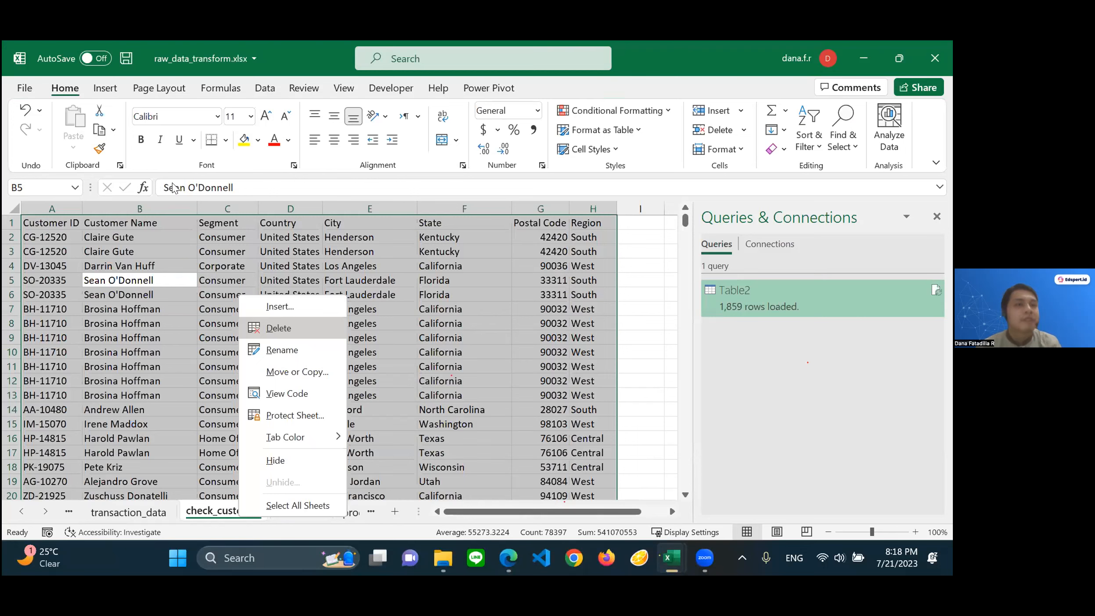
left_click(266, 90)
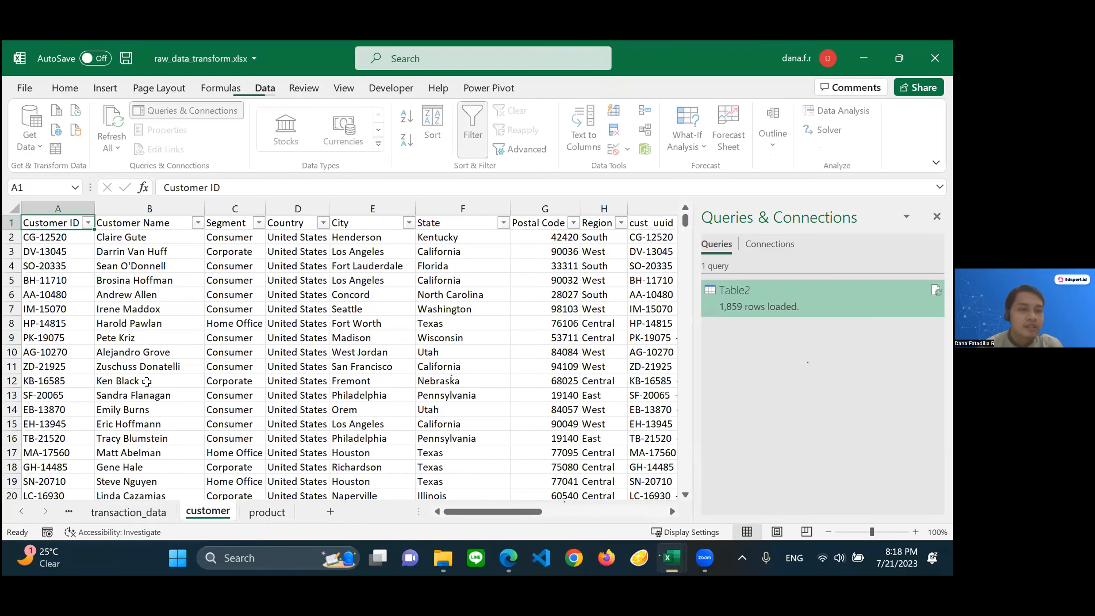
Convert the product sheet's range A1:D1172 into a table with headers and open it in Power Query
left_click(34, 143)
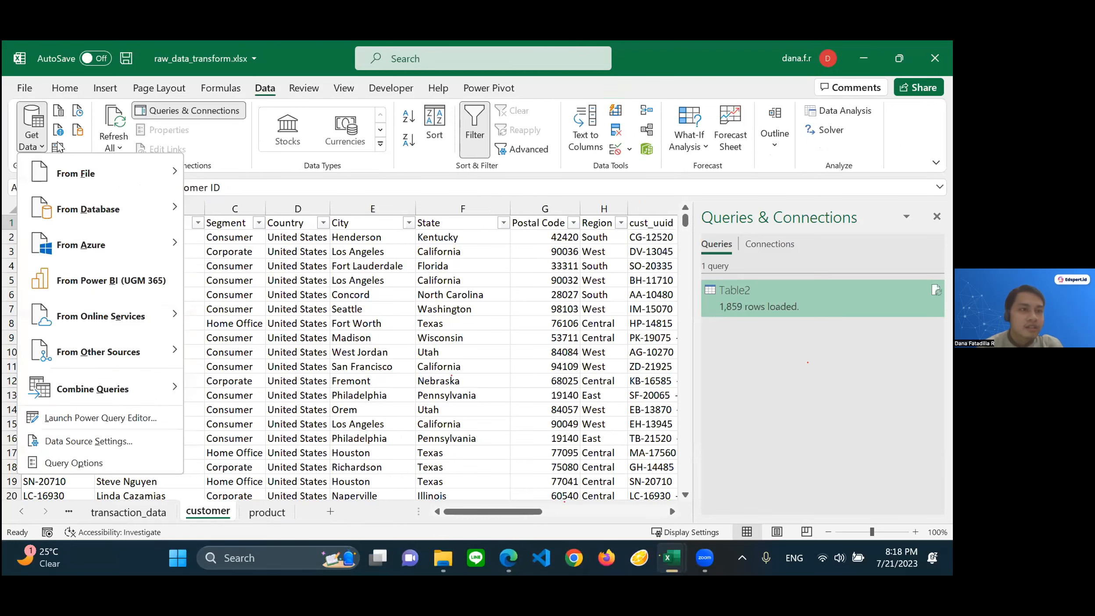
left_click(268, 509)
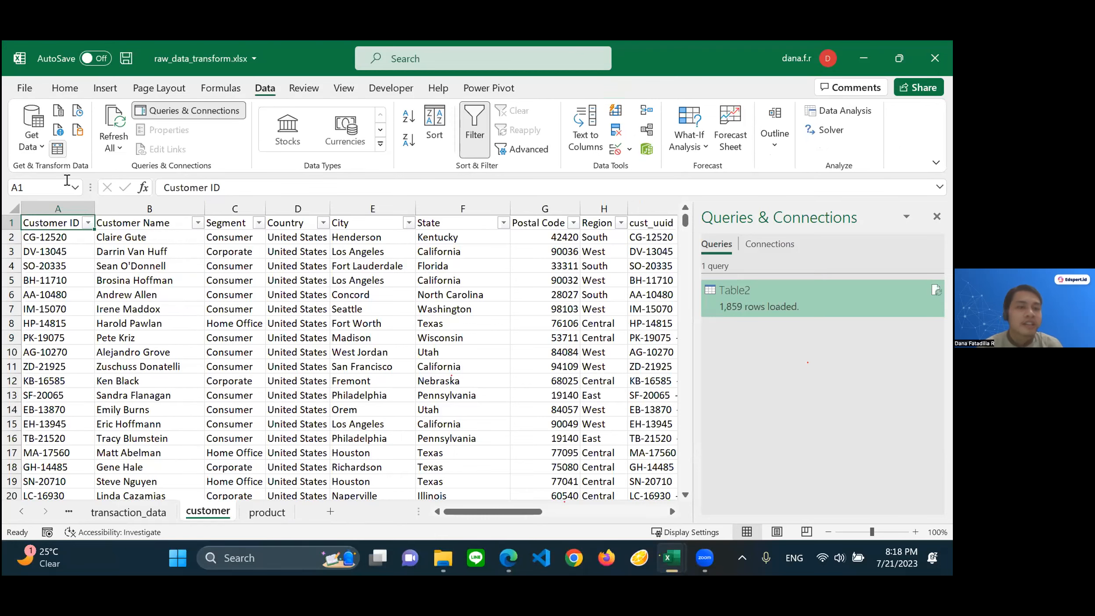
left_click(36, 143)
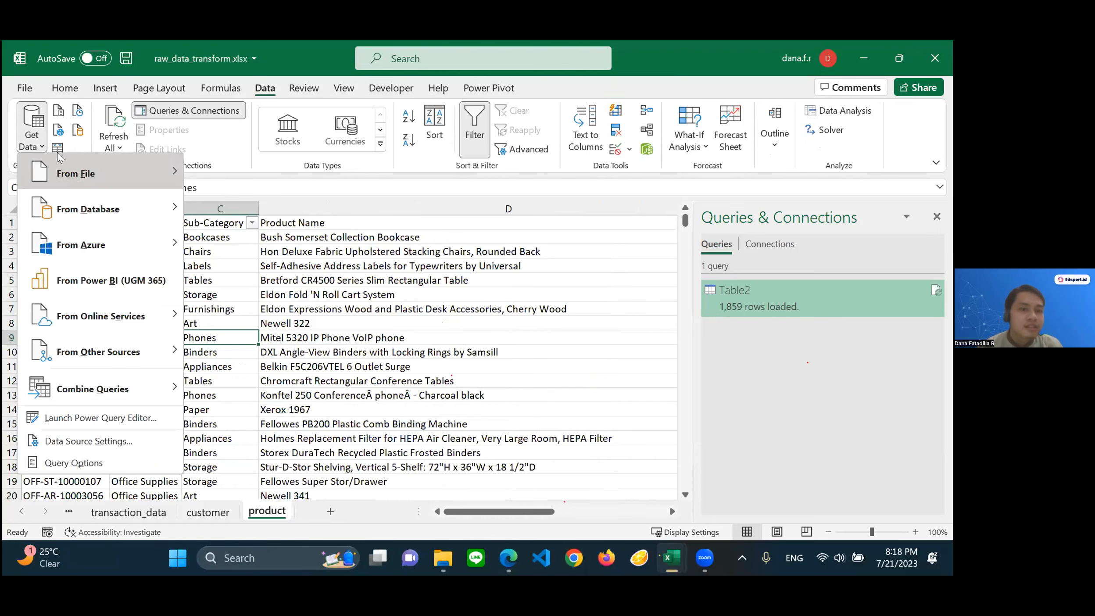
key("Escape")
key("ctrl+t")
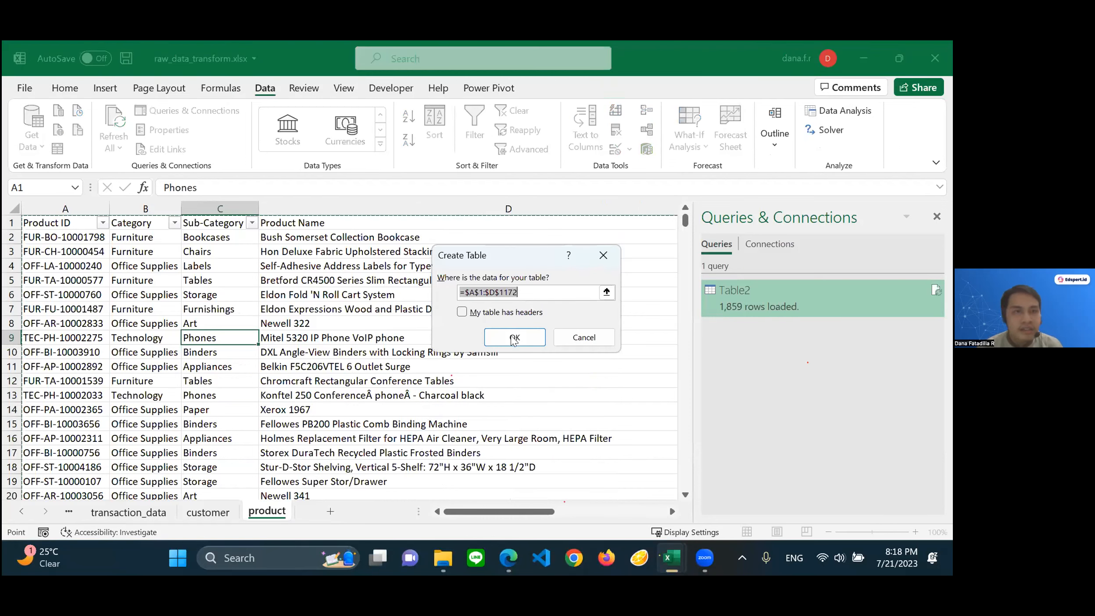
left_click(515, 337)
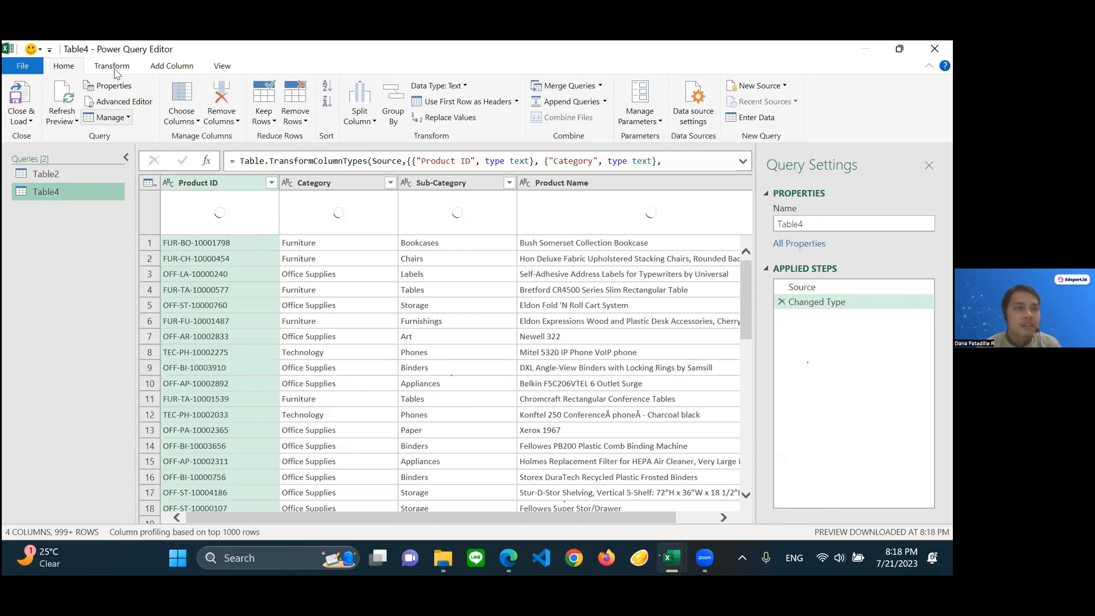
Check the column quality of the product query and bring up the import options for loading it
left_click(113, 66)
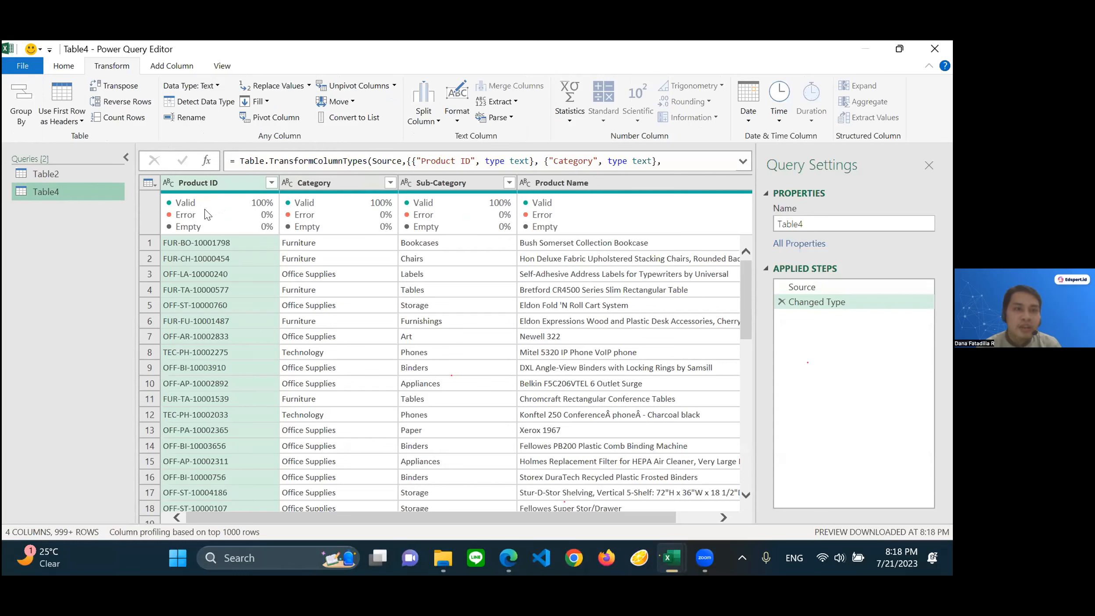
mouse_move(210, 221)
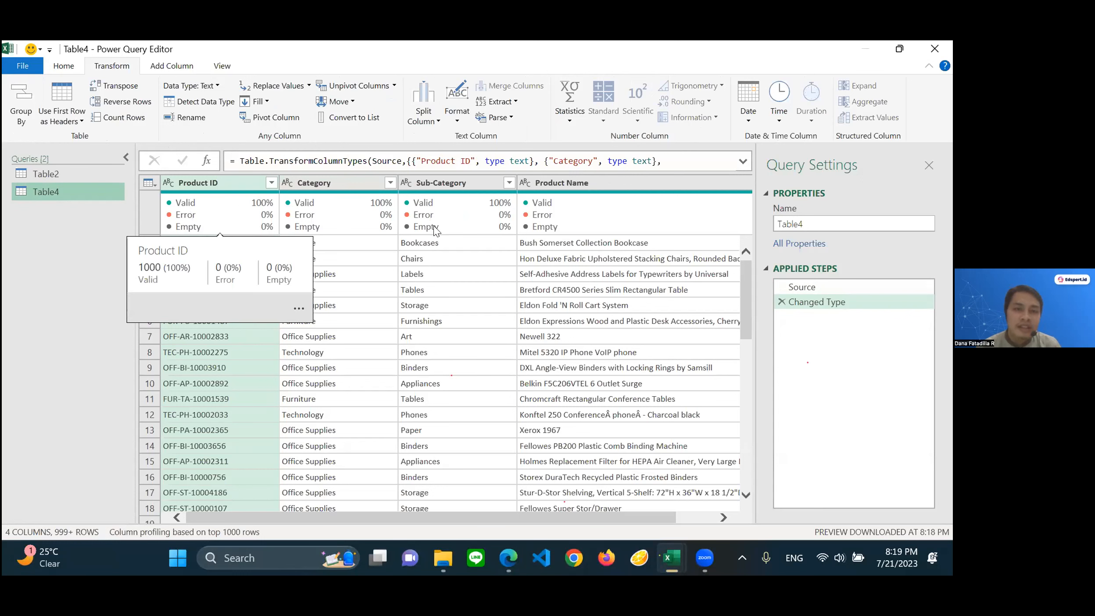
mouse_move(478, 237)
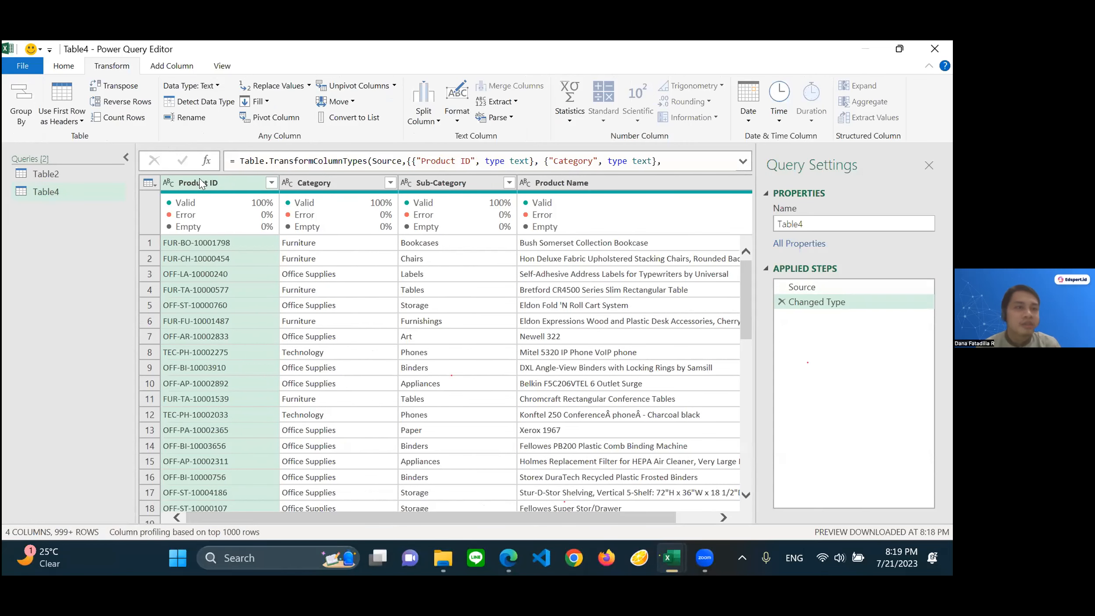
left_click(68, 67)
left_click(21, 118)
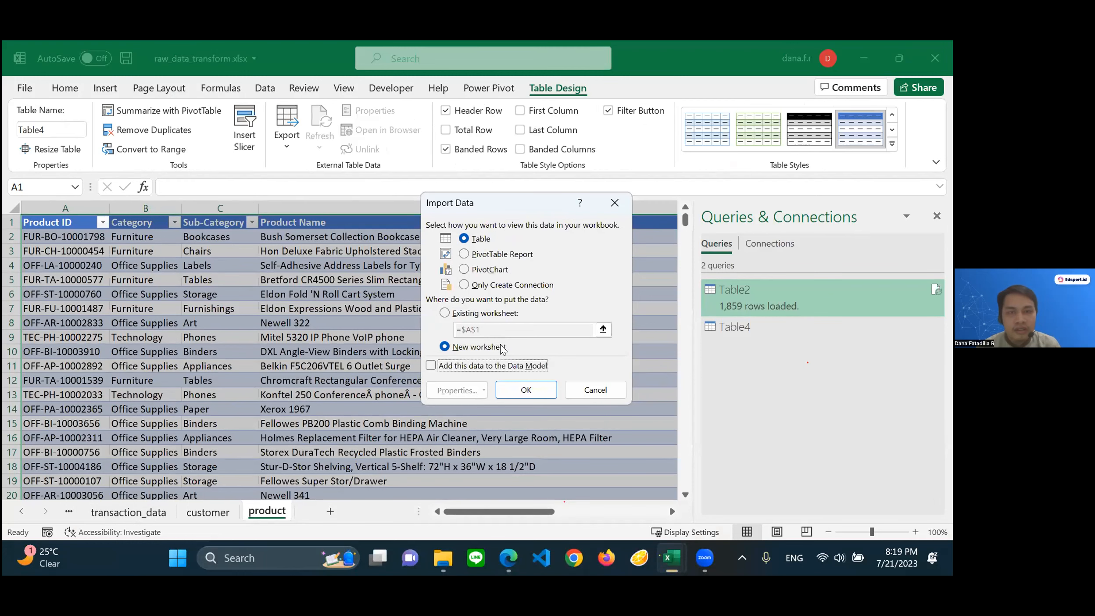
Try to load the product query as a table into the existing worksheet at A1
key("alt+e")
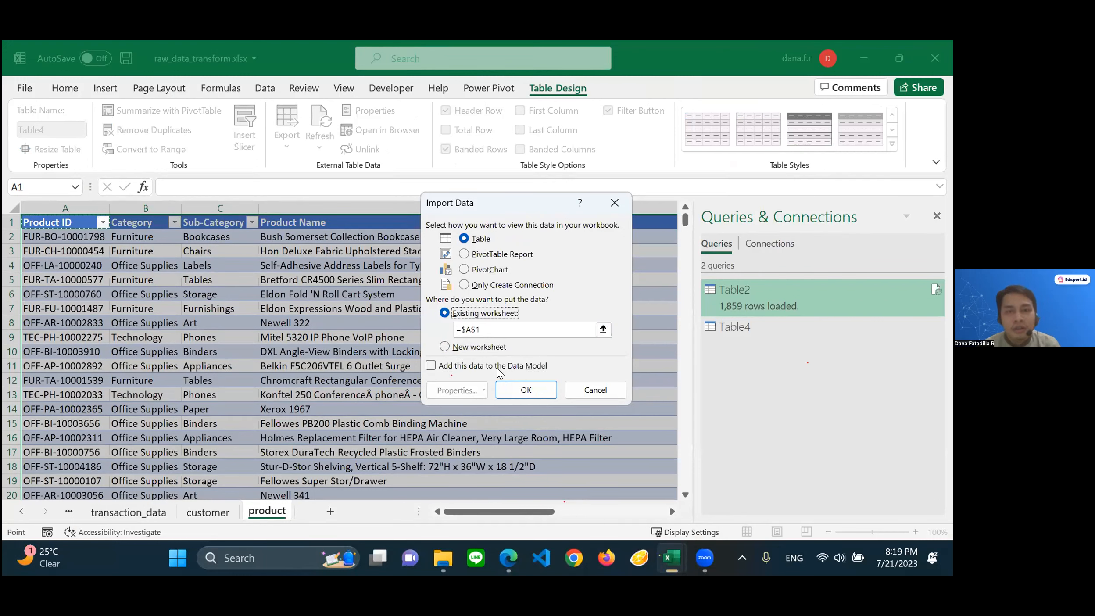
left_click(524, 390)
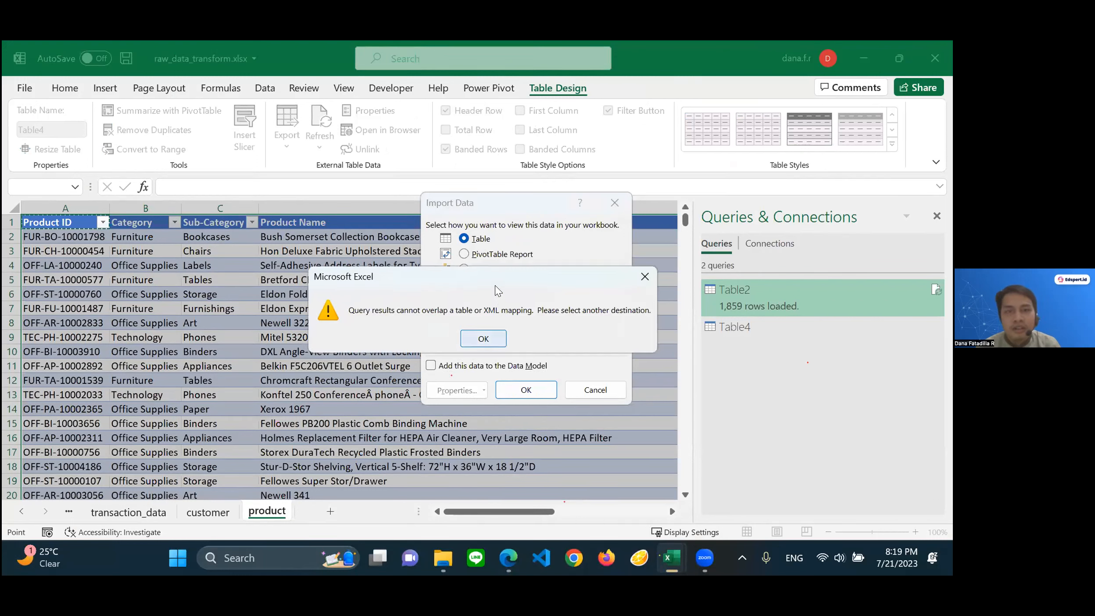
left_click(504, 346)
Load the product query with the Only Create Connection option
left_click(444, 347)
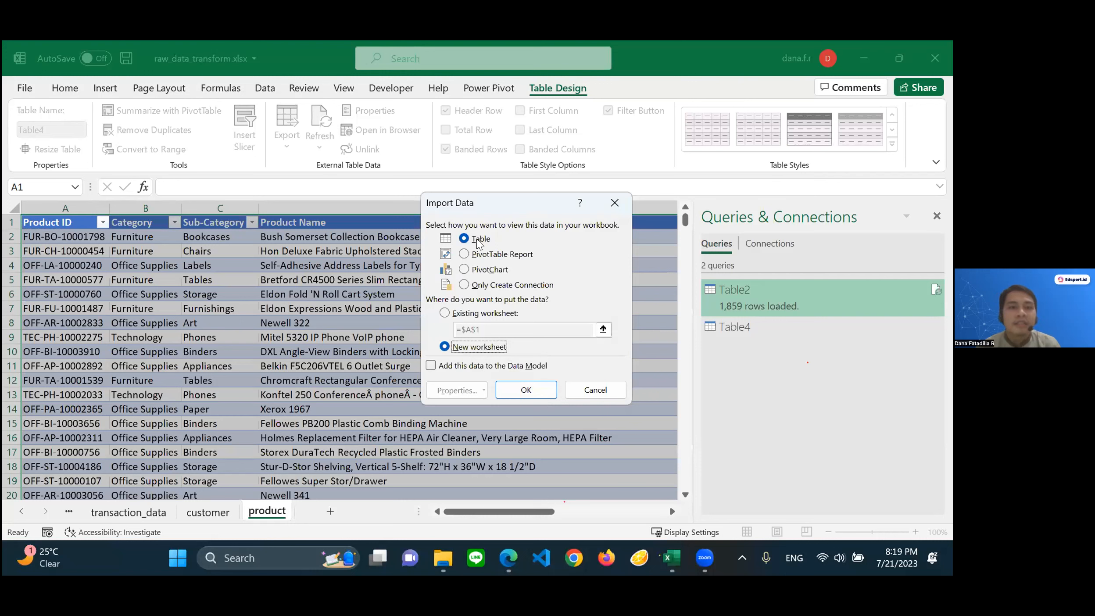
key("alt+o")
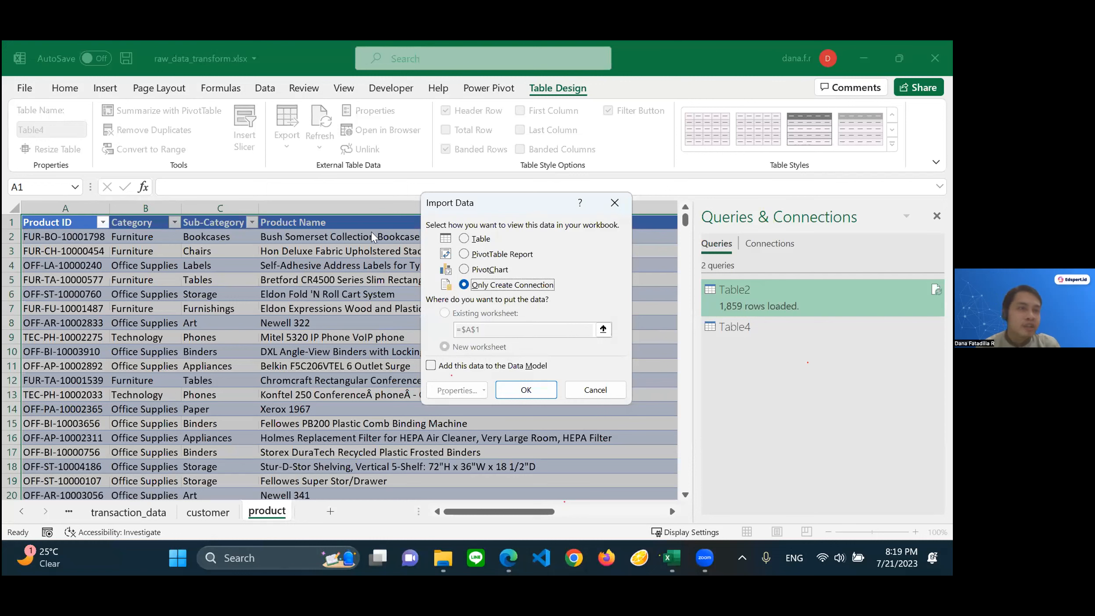
left_click(538, 389)
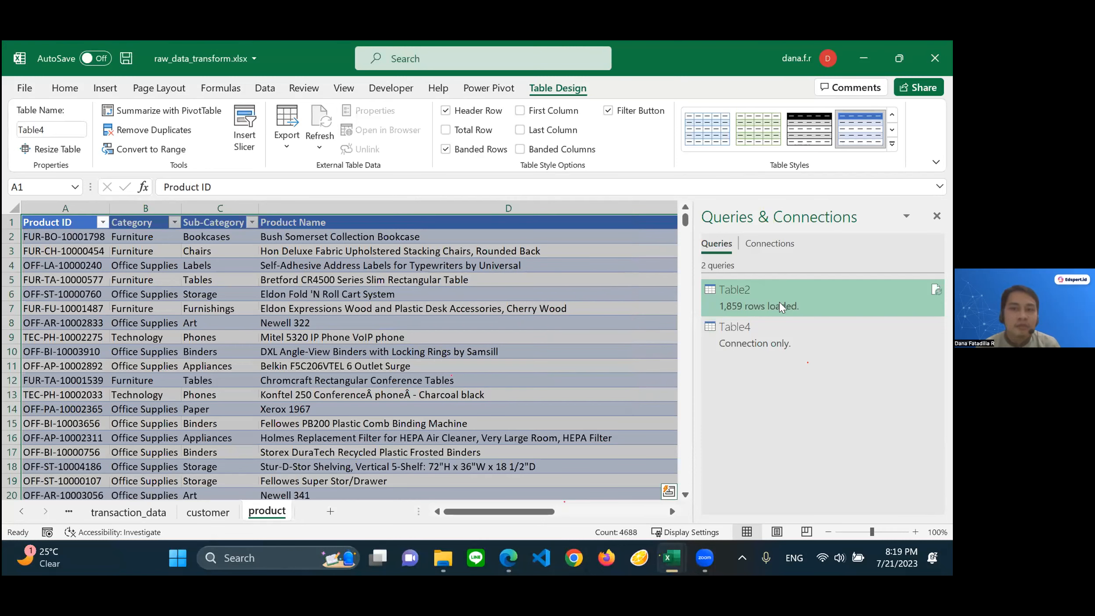
Review the Table2 and Table4 queries and the loaded transaction table, and close the query list
left_click(793, 333)
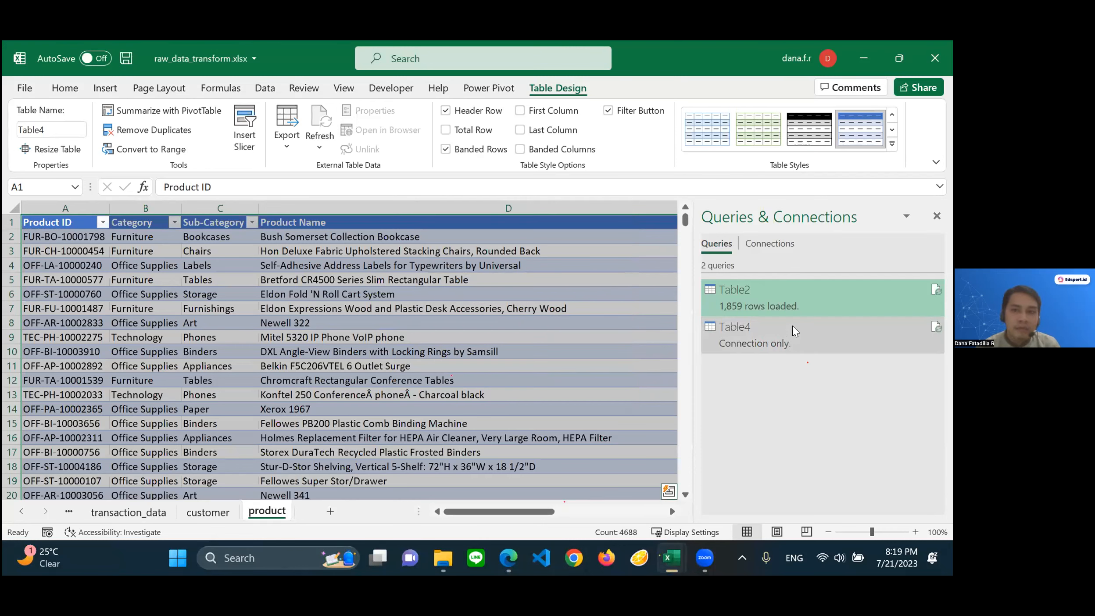
left_click(787, 303)
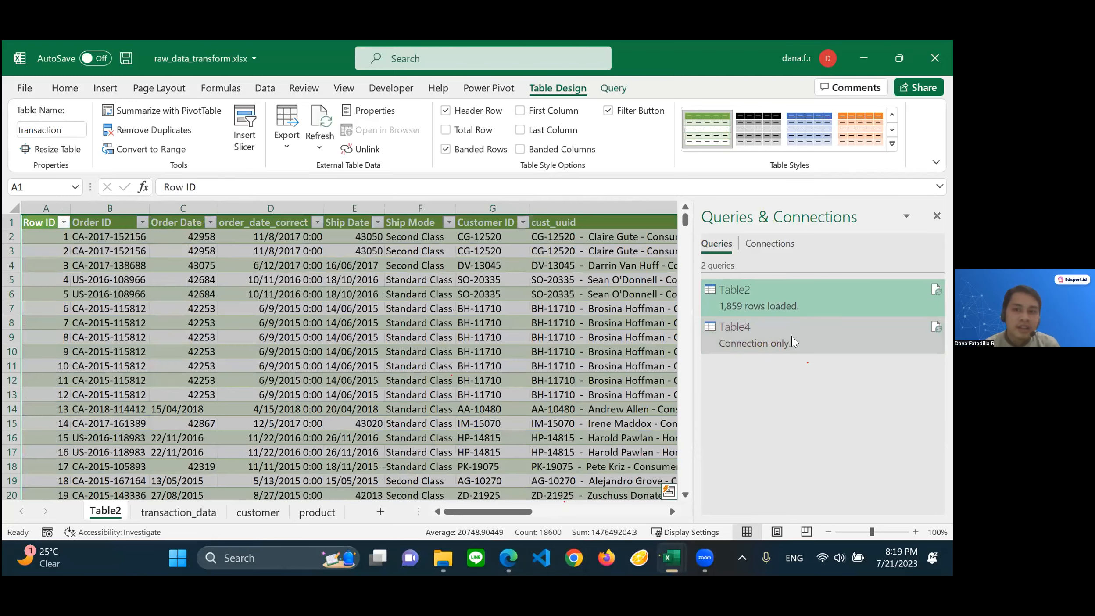
left_click(792, 336)
mouse_move(759, 301)
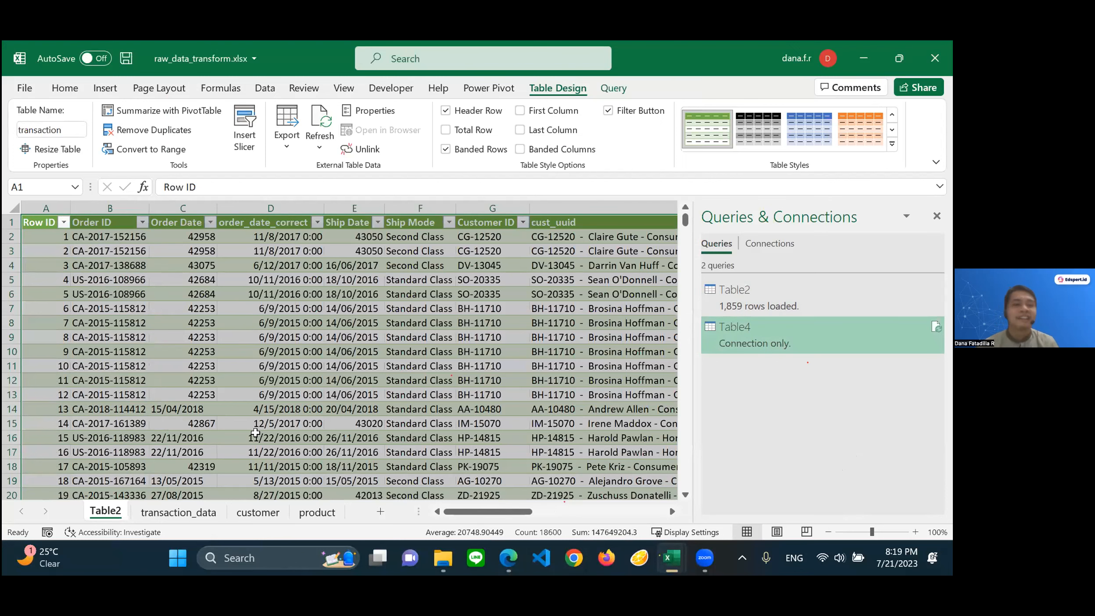
scroll(329, 505, "right", 3)
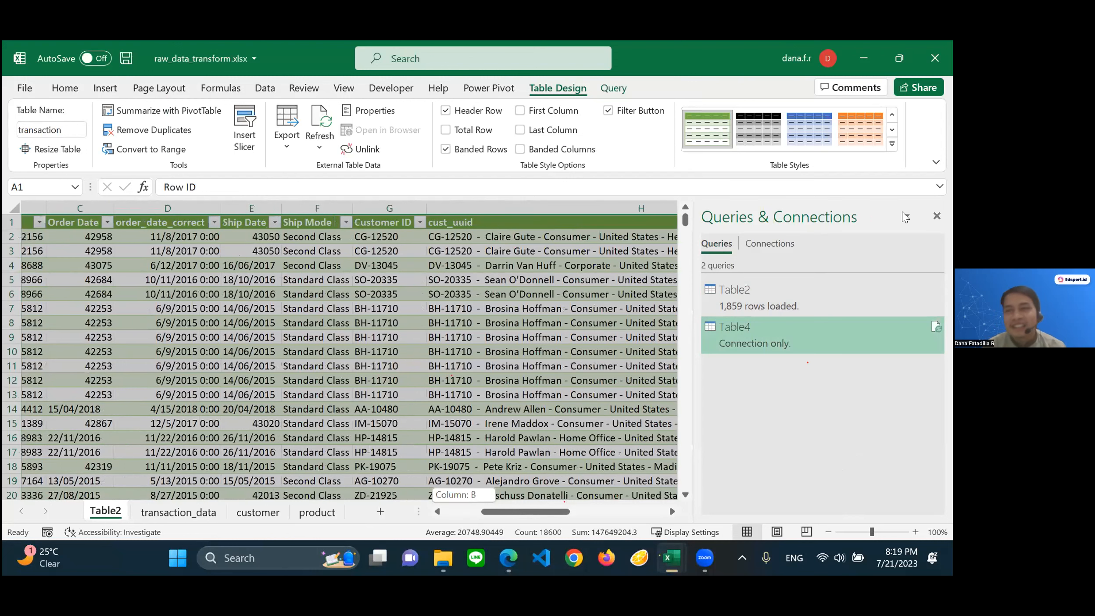
scroll(938, 214, "left", 1)
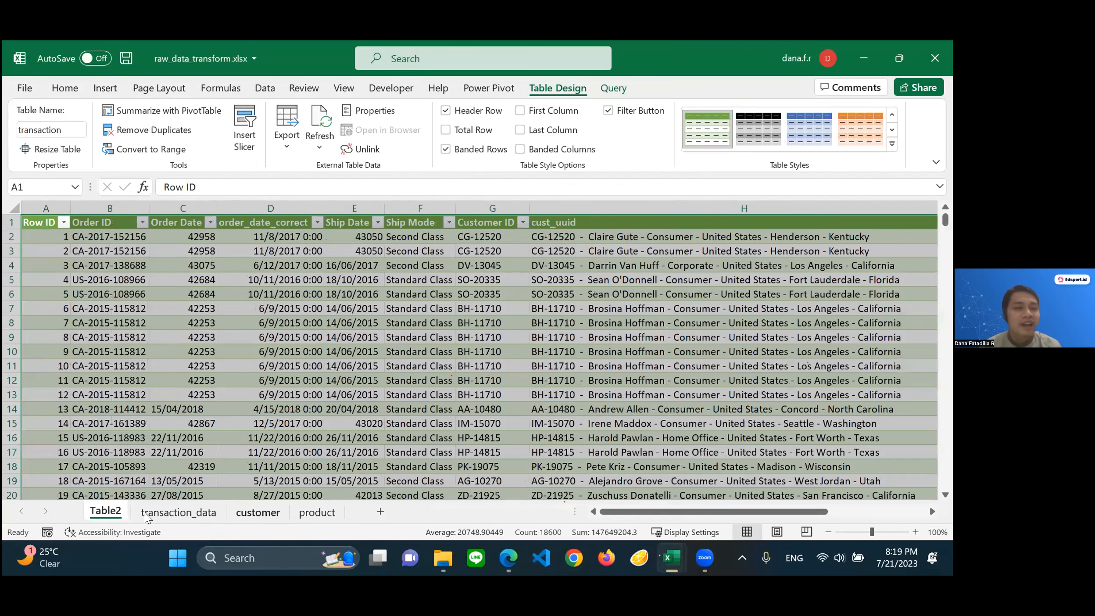
Check the customer and Table2 sheets, and open the Power Query Editor with the Table2 query selected
left_click(244, 517)
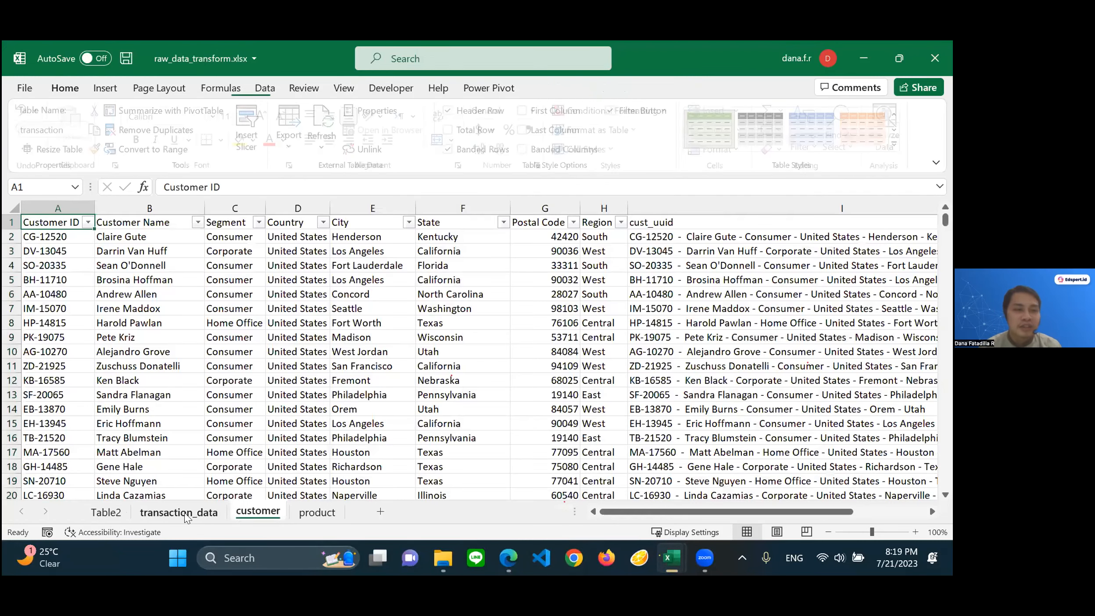
left_click(106, 513)
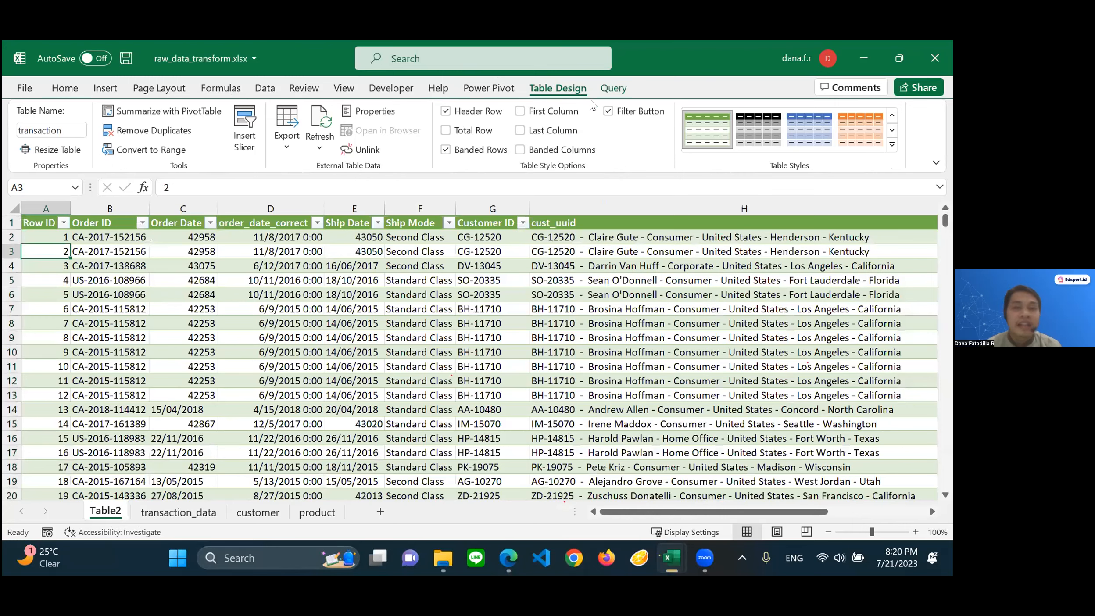
key("ctrl+Home")
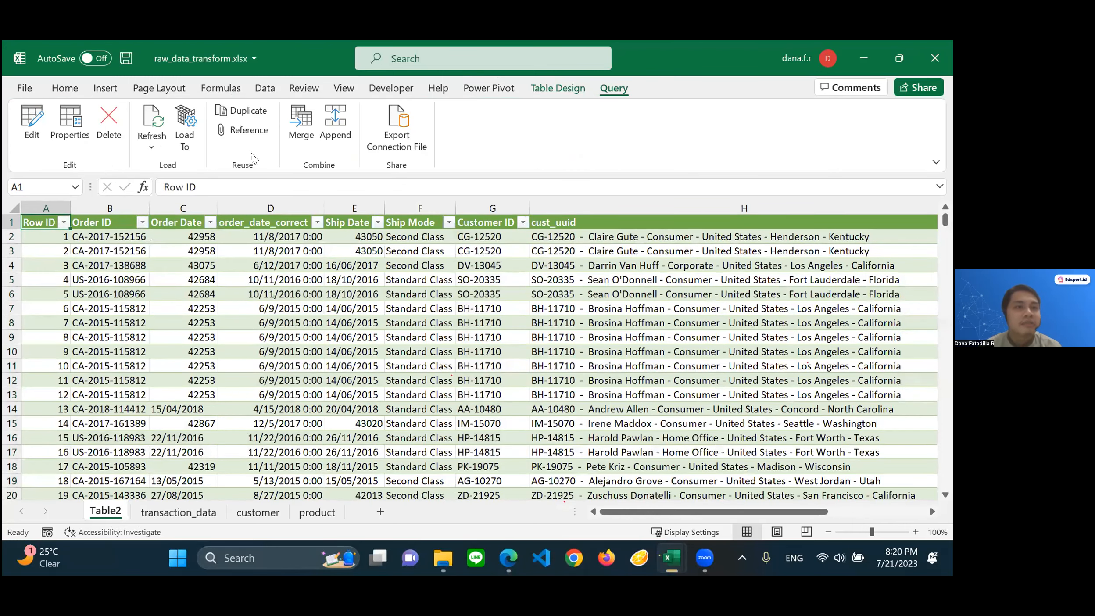
scroll(258, 109, "up", 4)
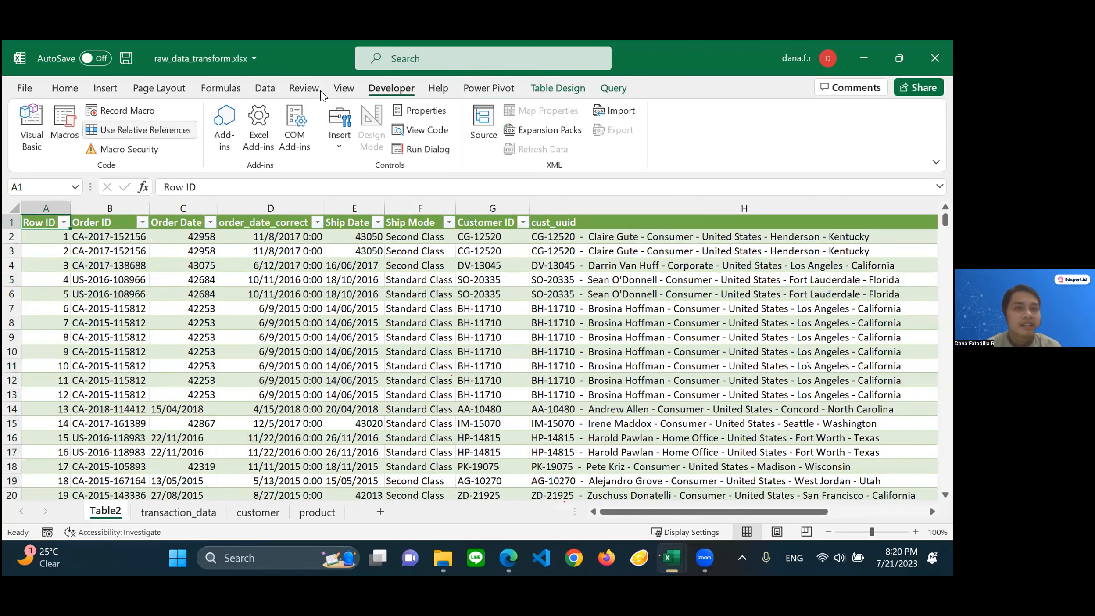
scroll(96, 141, "up", 3)
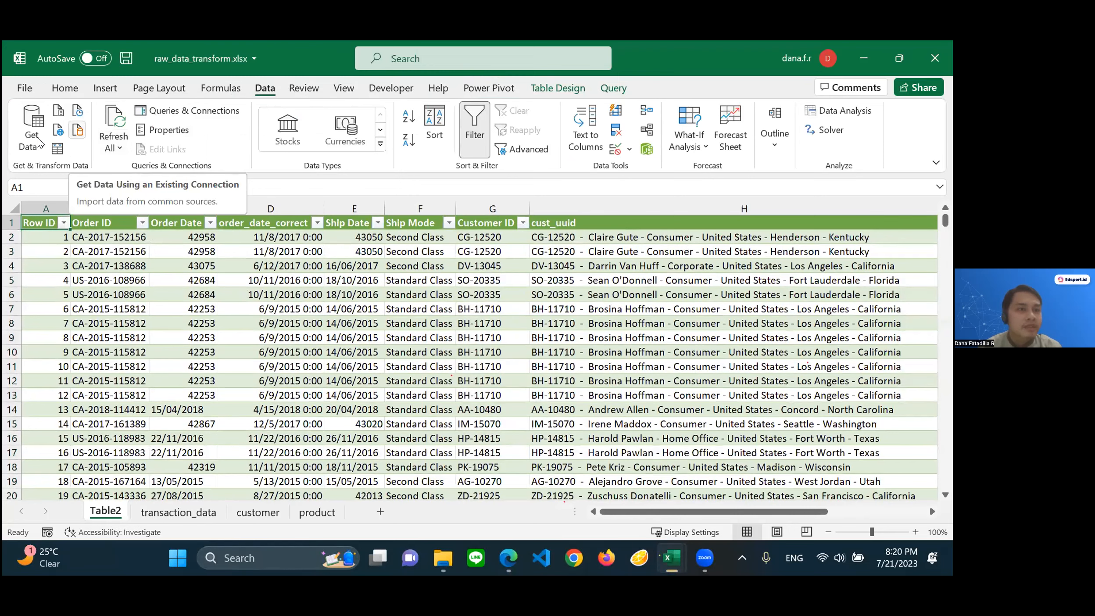
left_click(137, 419)
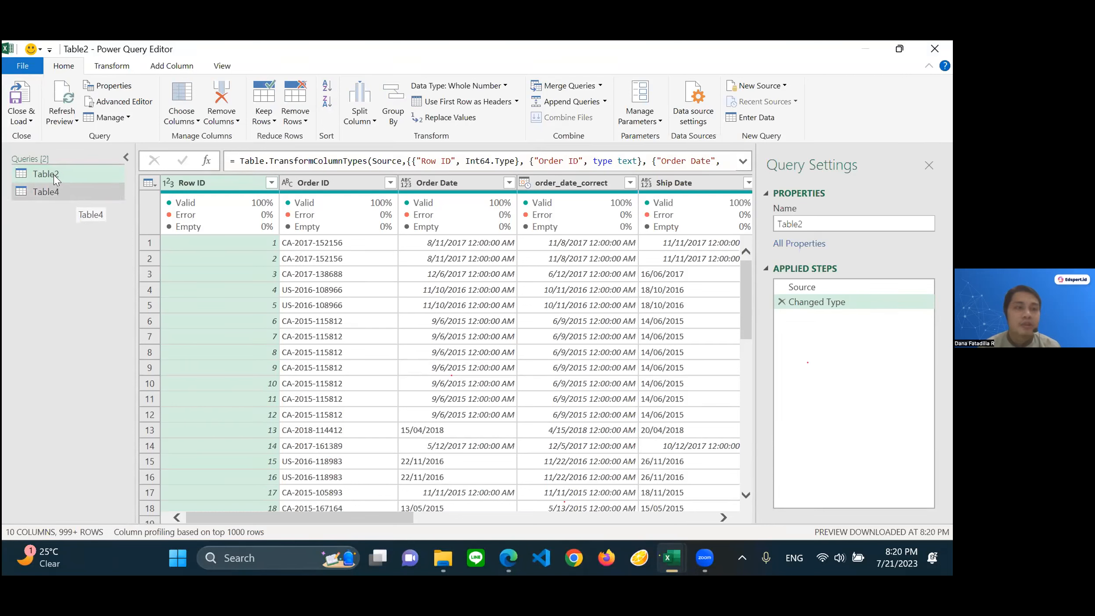
right_click(54, 174)
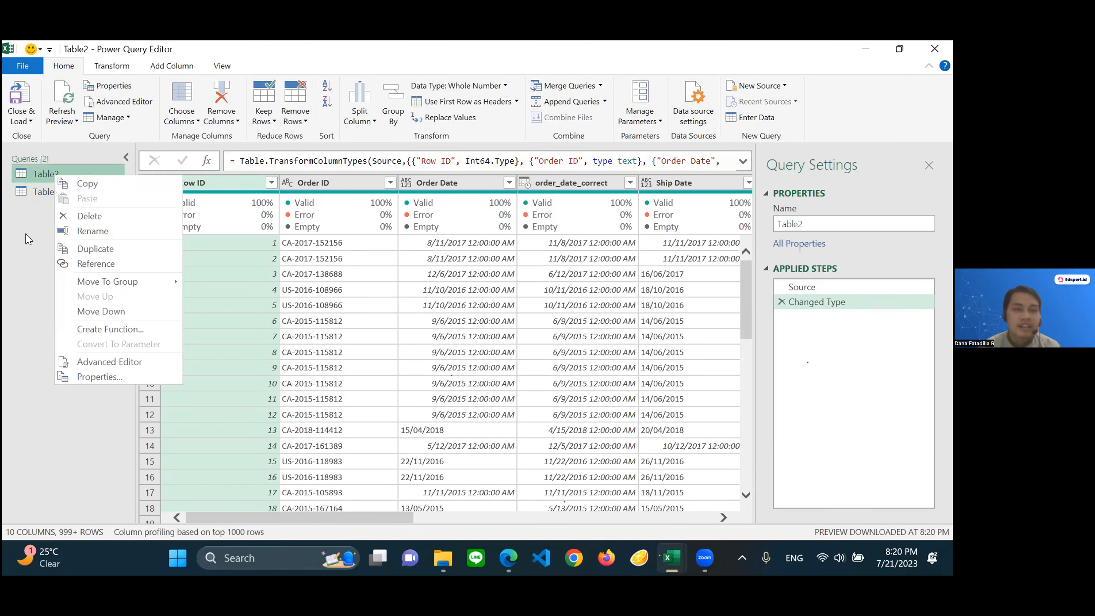
left_click(81, 169)
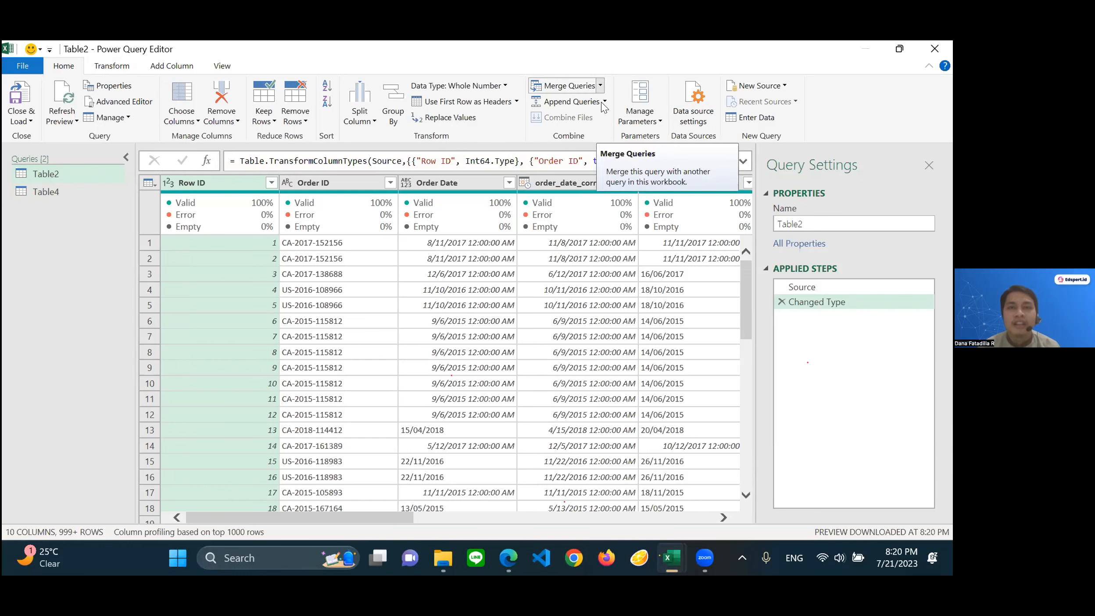
Merge Table2 with Table4 as a new query, matching on Product ID with a Left Outer join
left_click(600, 86)
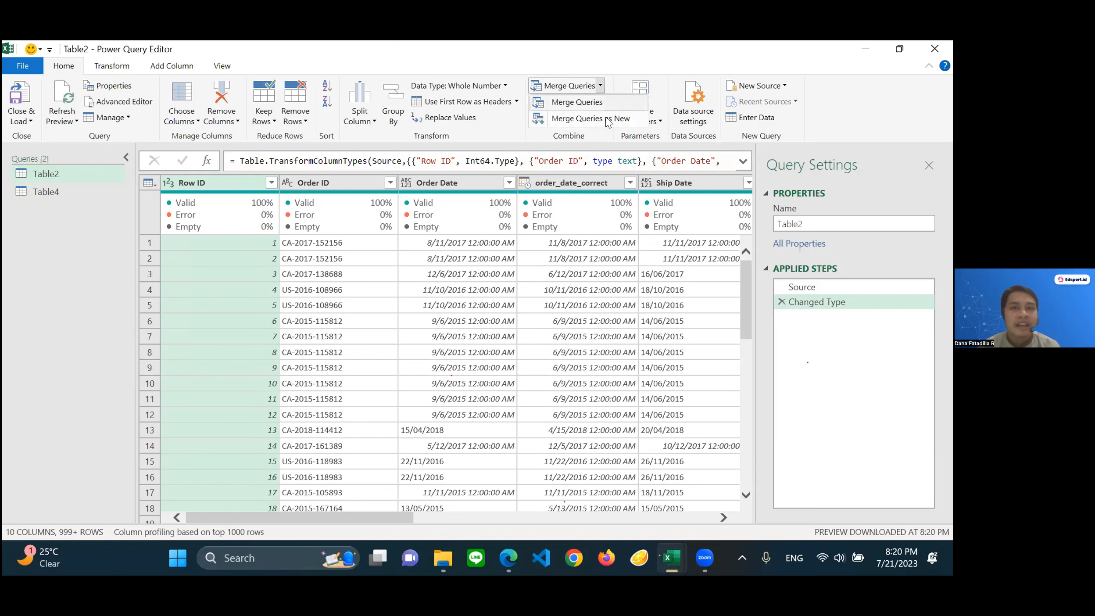
left_click(608, 119)
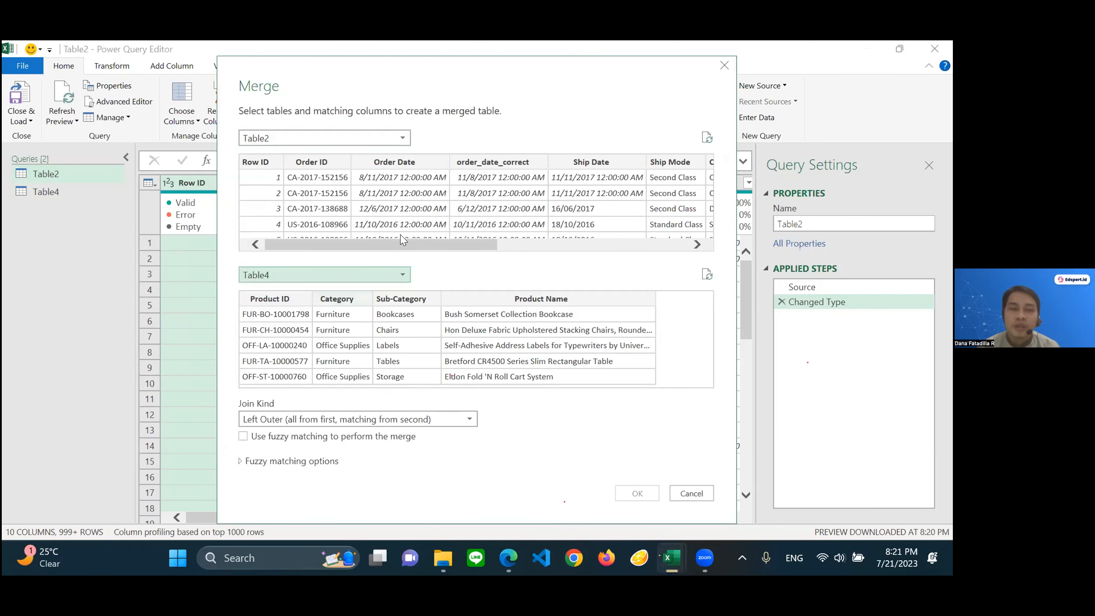
left_click_drag(403, 243, 595, 267)
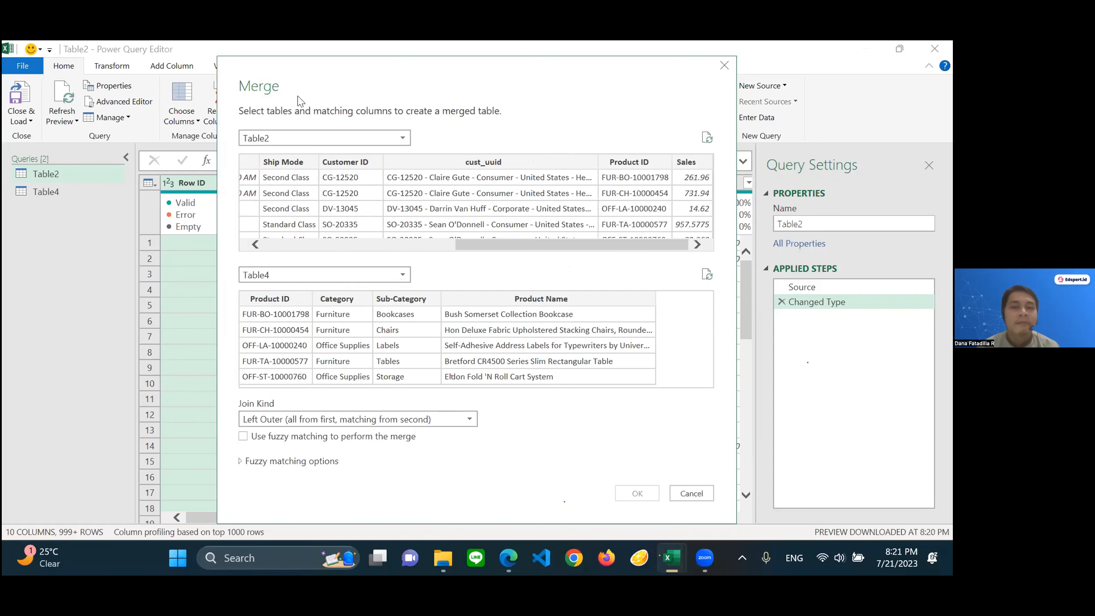
left_click(628, 169)
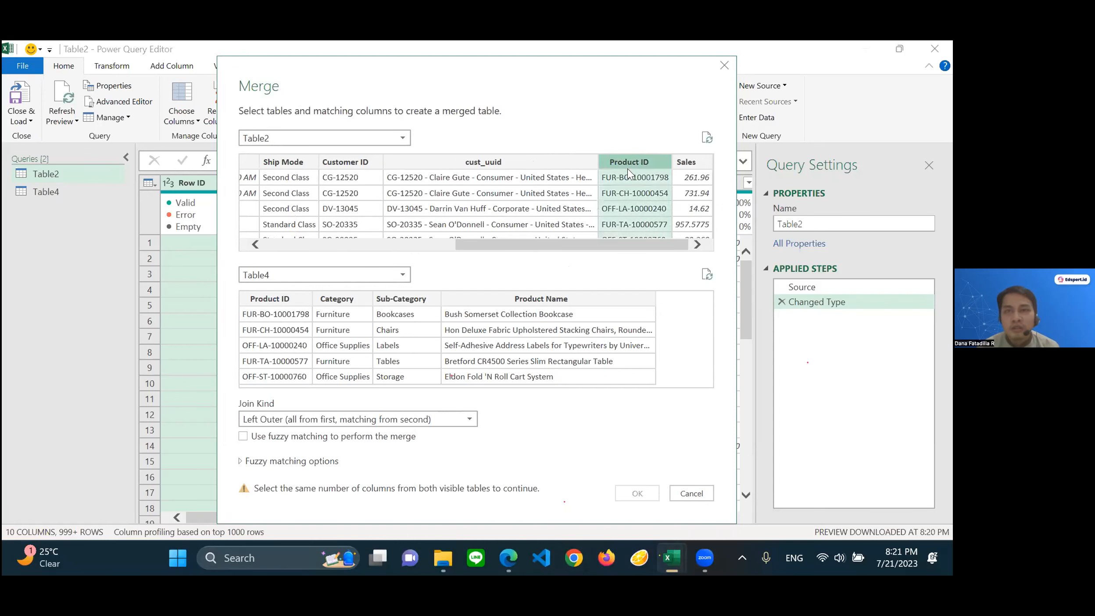
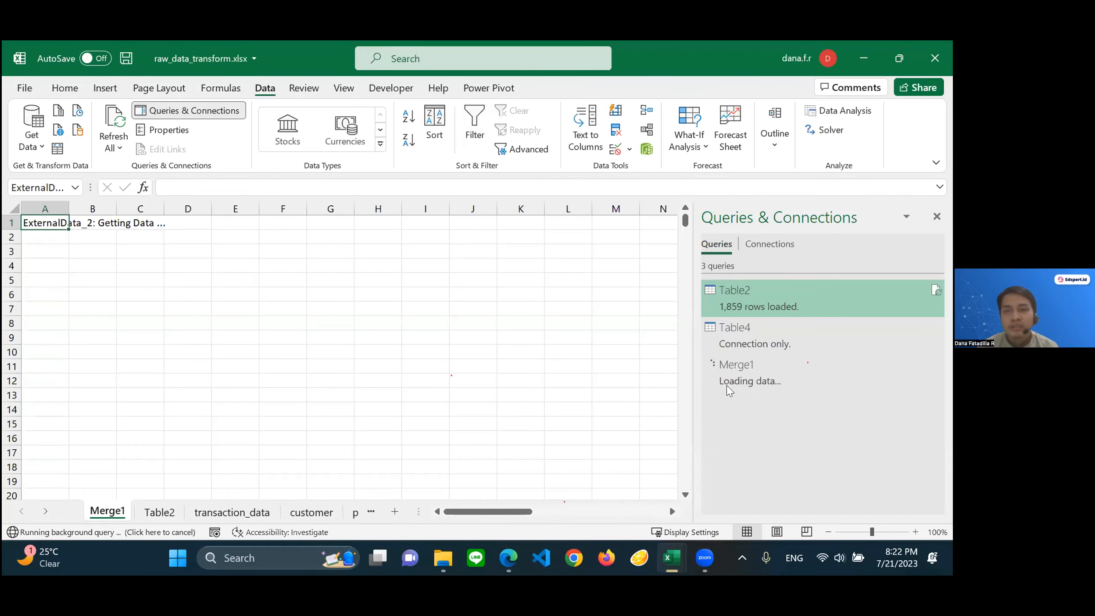
Expand the Table4 column of the Merge1 query into Product ID, Category, Sub-Category and Product Name with the original name as prefix, and load it
left_click(512, 363)
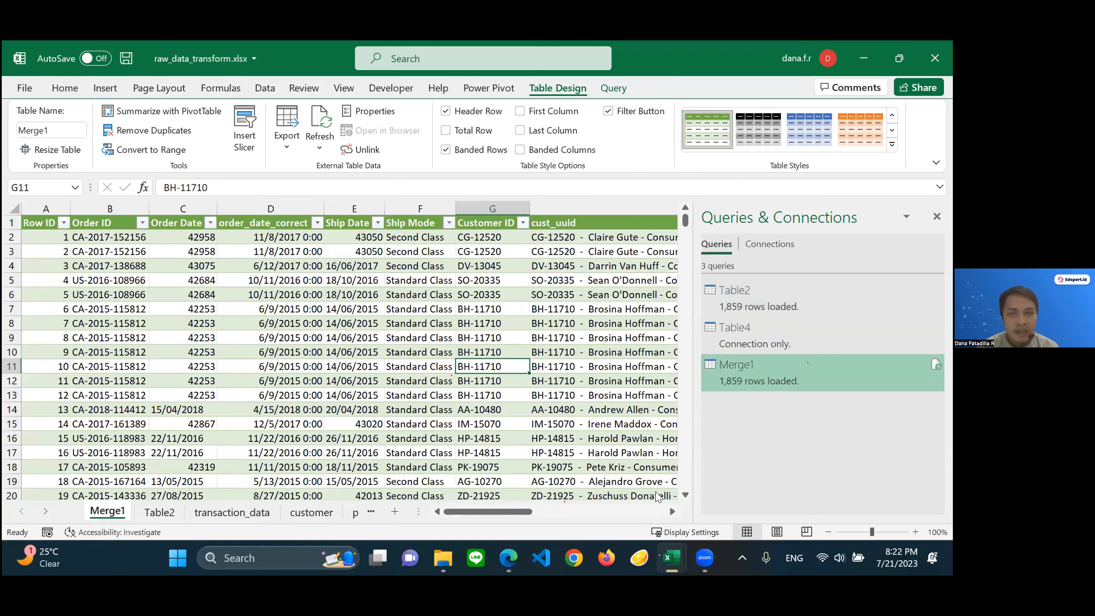
scroll(439, 484, "right", 2)
scroll(446, 484, "right", 4)
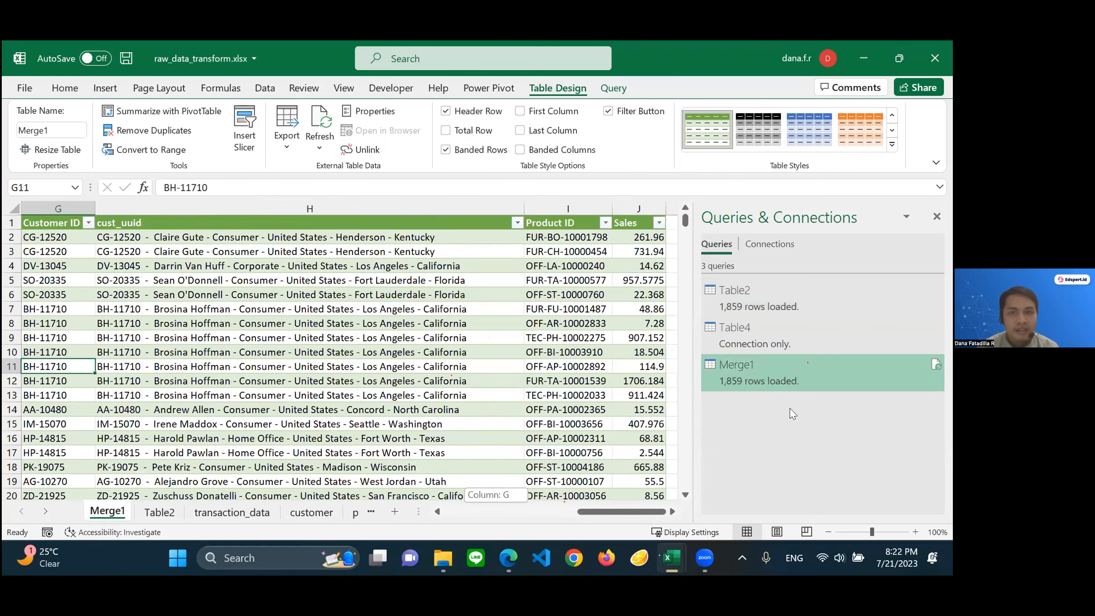
double_click(764, 370)
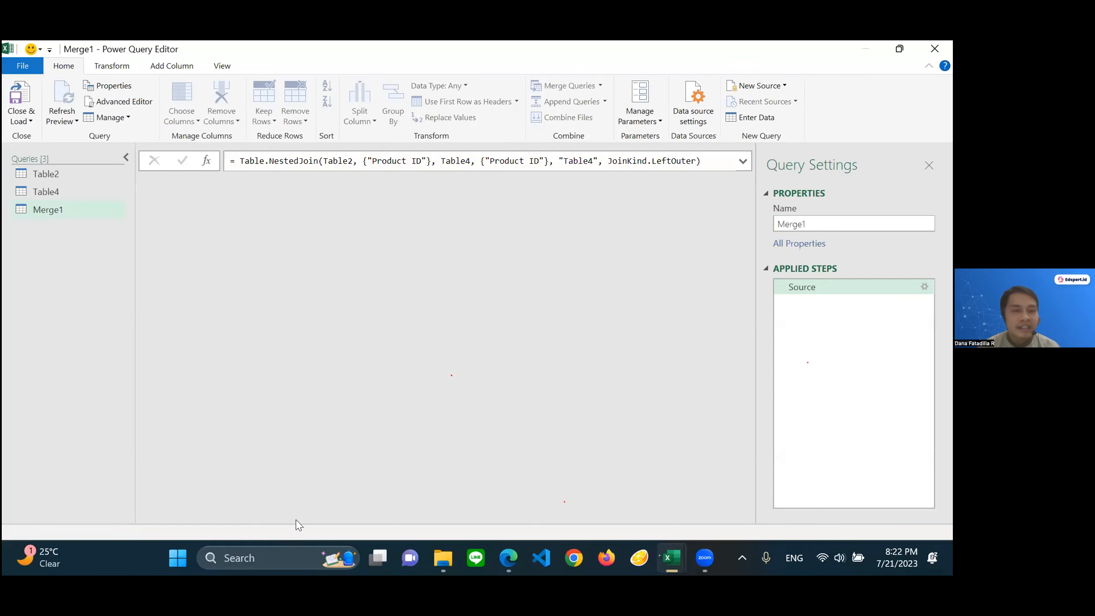
left_click_drag(638, 523, 677, 507)
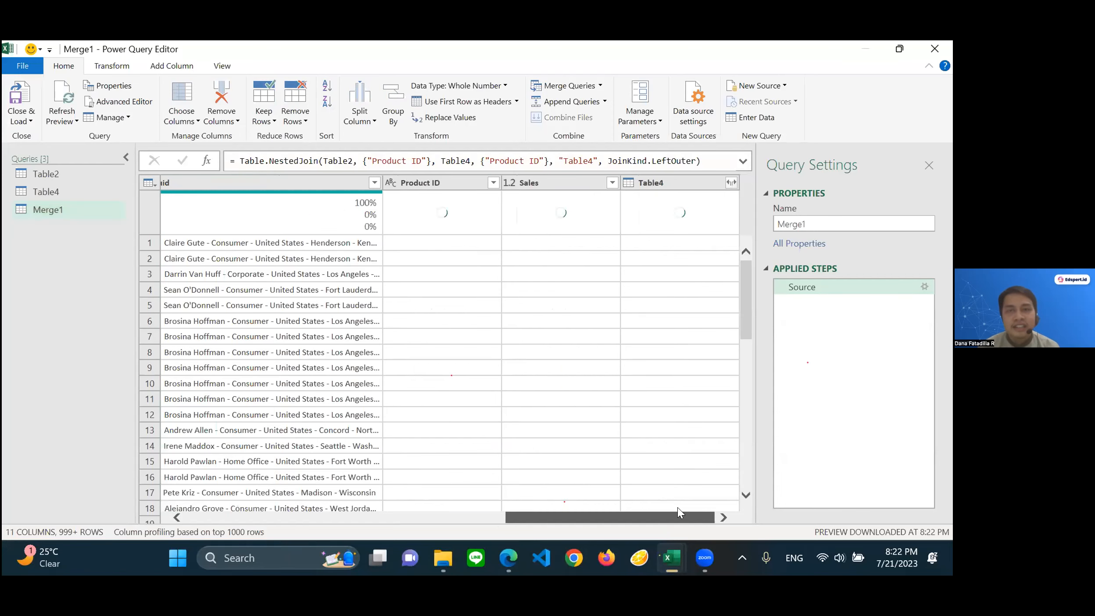
left_click(732, 183)
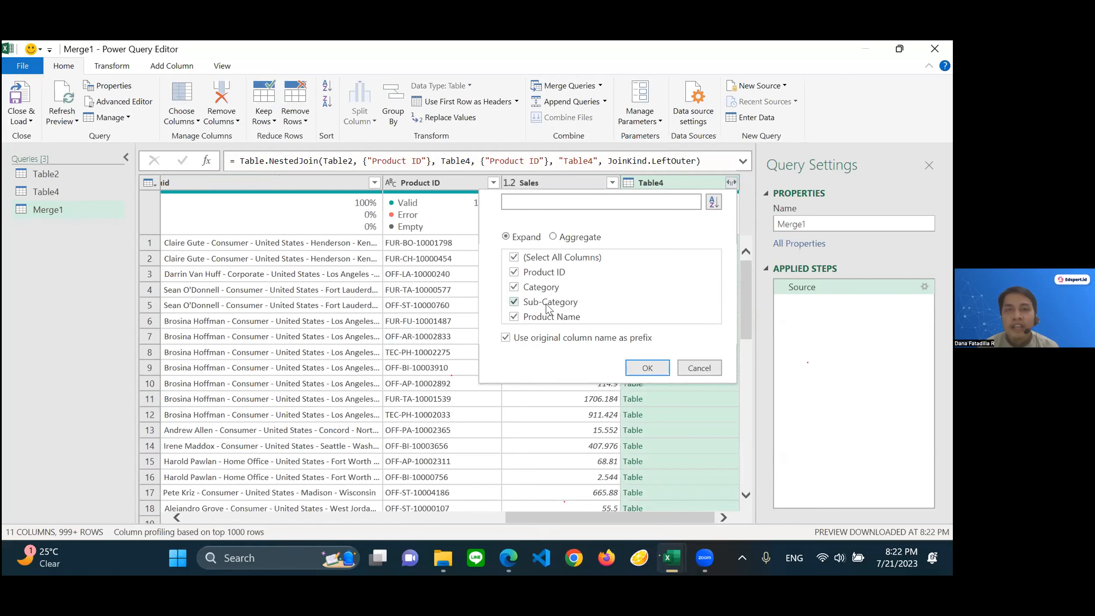
left_click(641, 369)
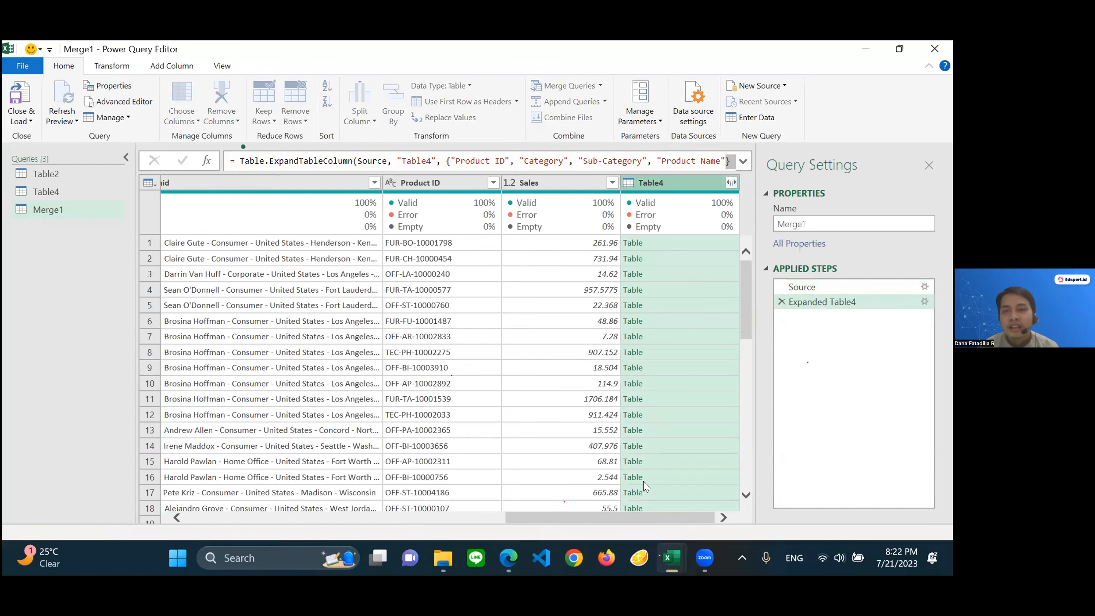
left_click_drag(629, 519, 704, 519)
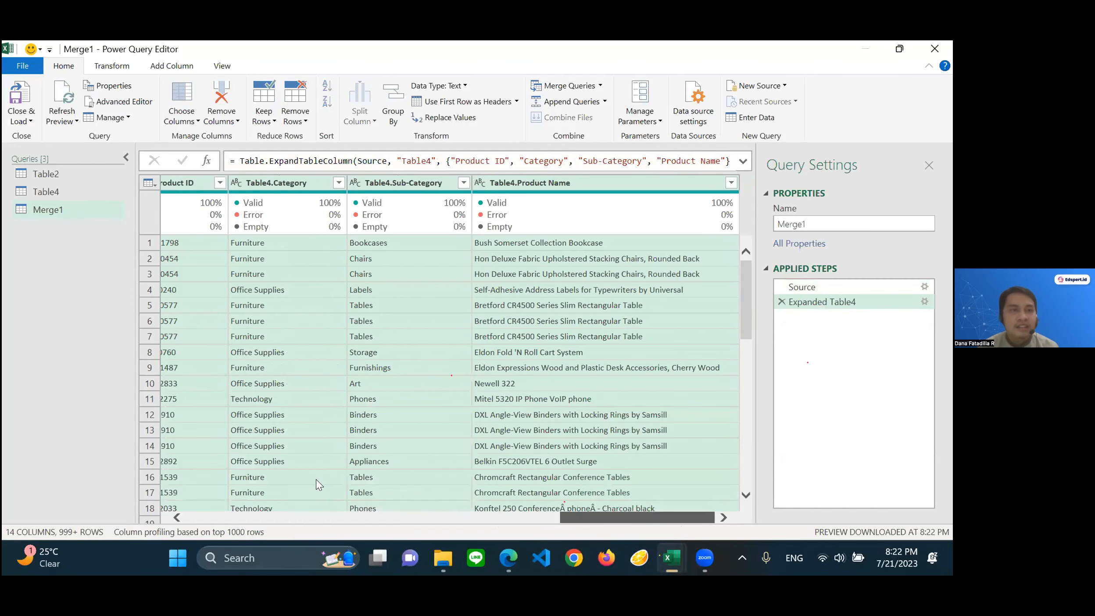
left_click_drag(316, 479, 298, 456)
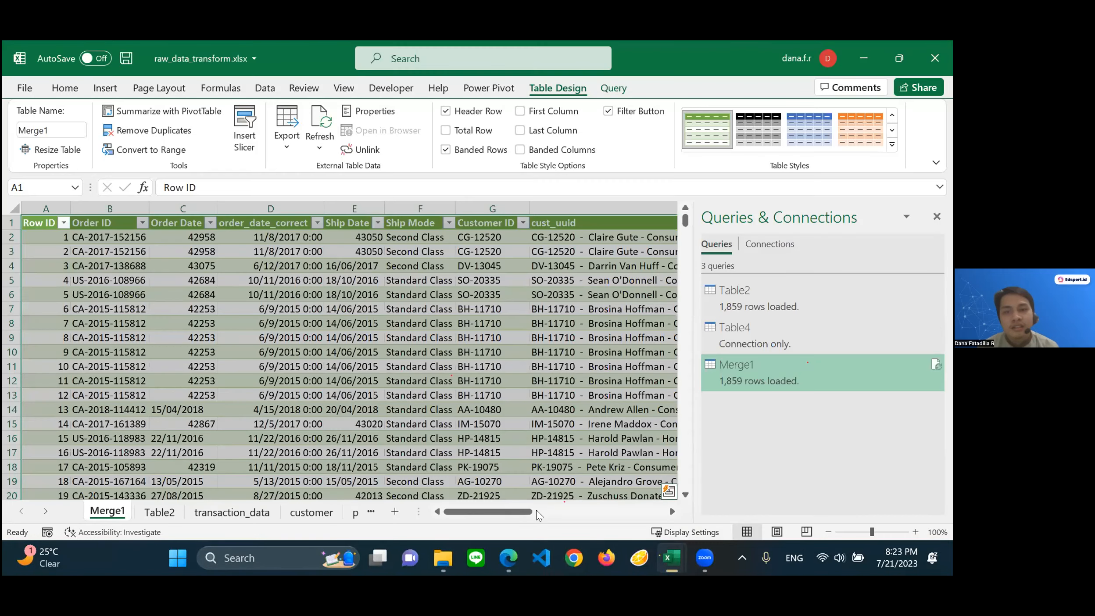
Review the expanded product columns and the order columns in the loaded Merge1 table, and close the query list
scroll(571, 510, "right", 1)
left_click_drag(577, 501, 625, 517)
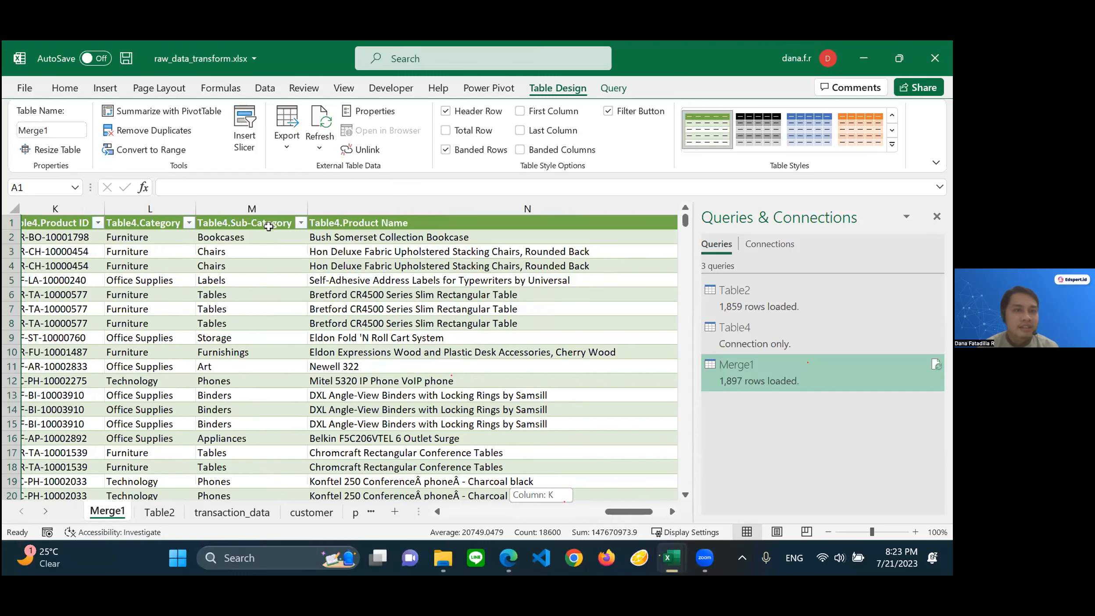
key("ctrl+Right")
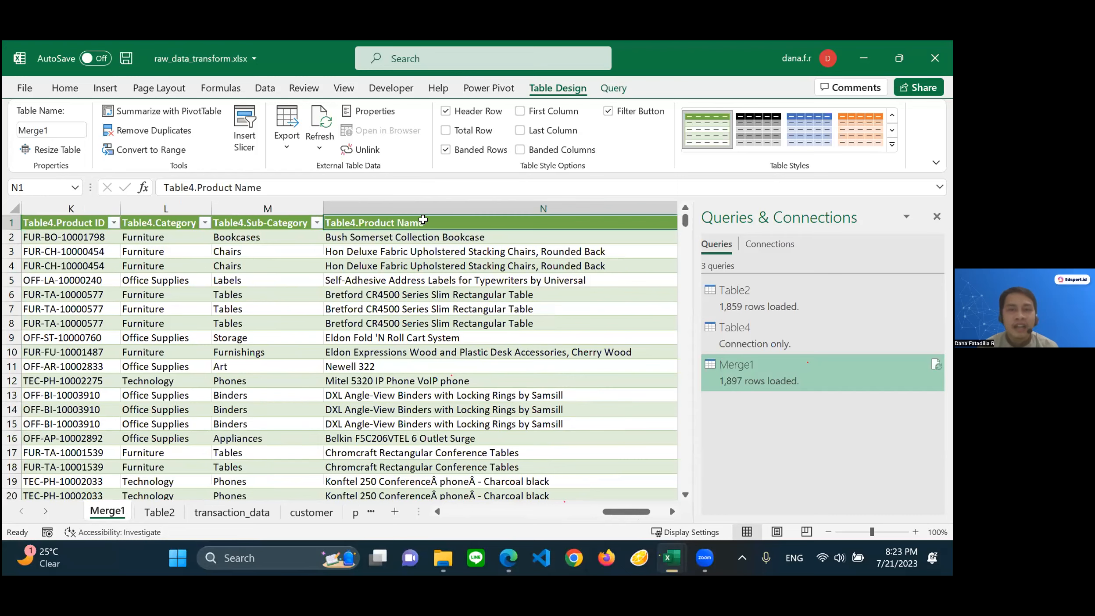
left_click(546, 511)
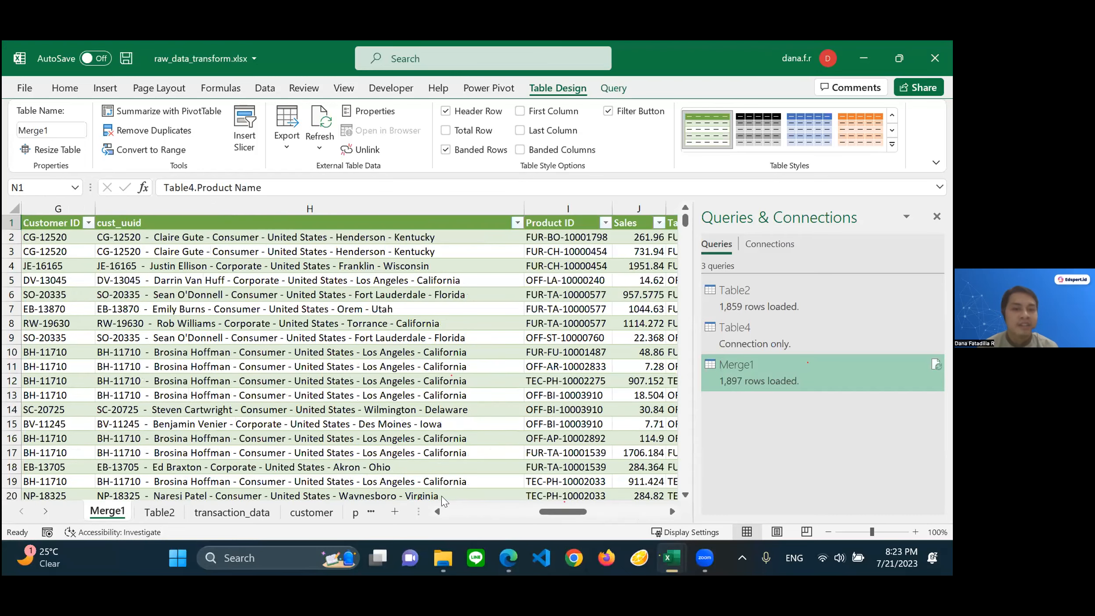
scroll(268, 277, "left", 5)
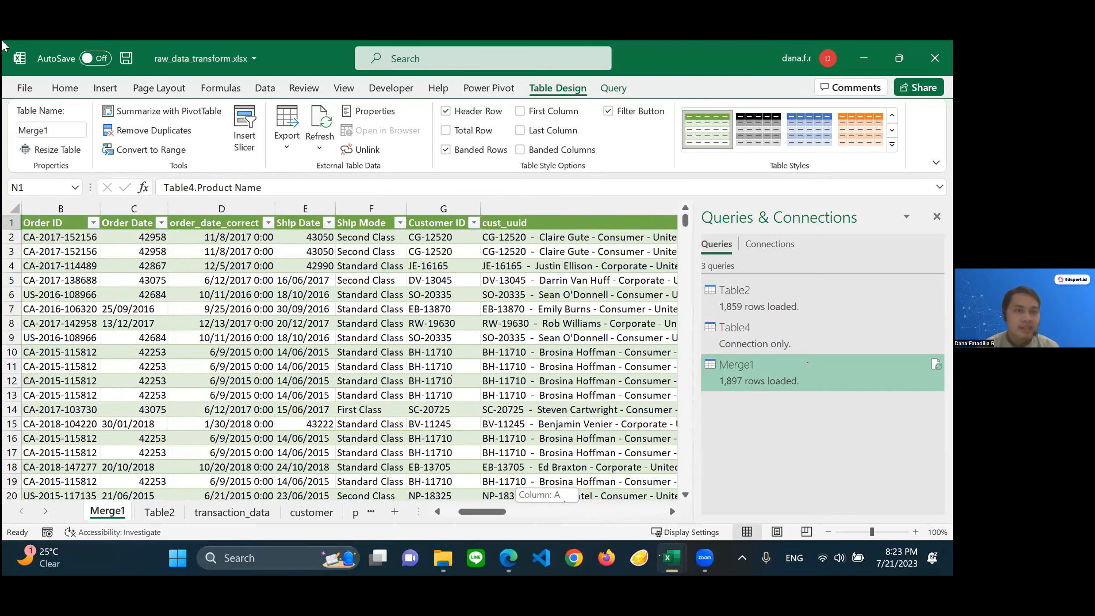
left_click(269, 280)
left_click(936, 218)
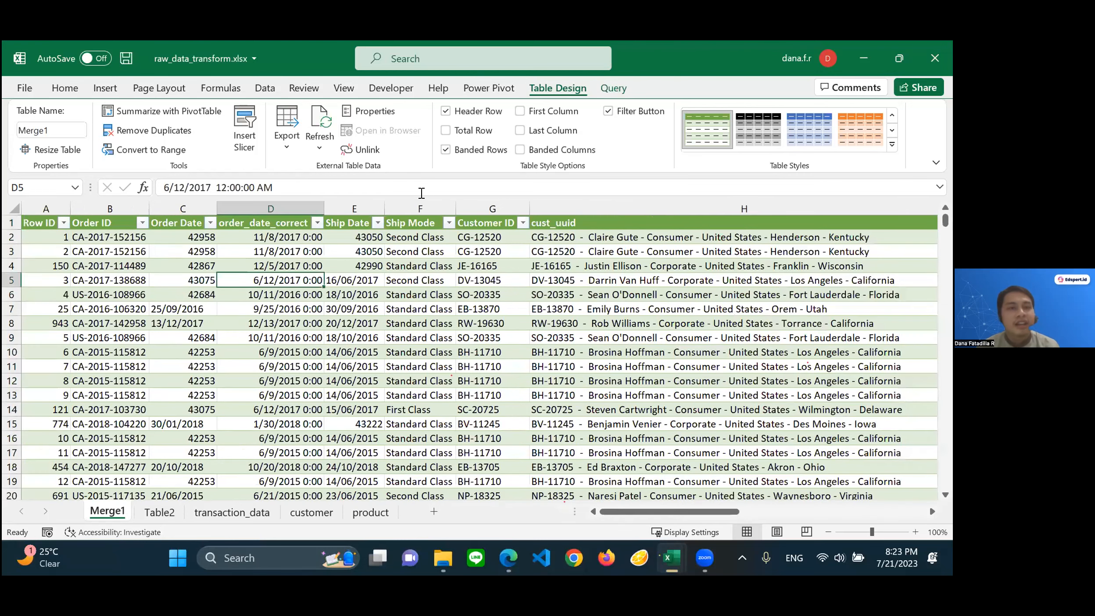
Create a PivotTable from the whole Merge1 table in a new worksheet
key("ctrl+a")
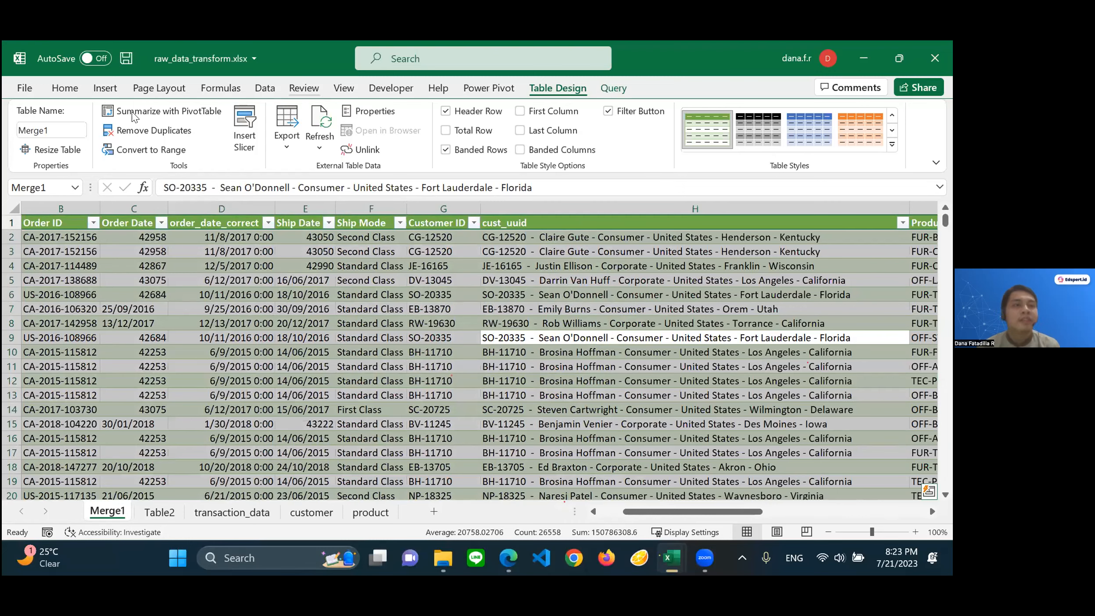
left_click(40, 146)
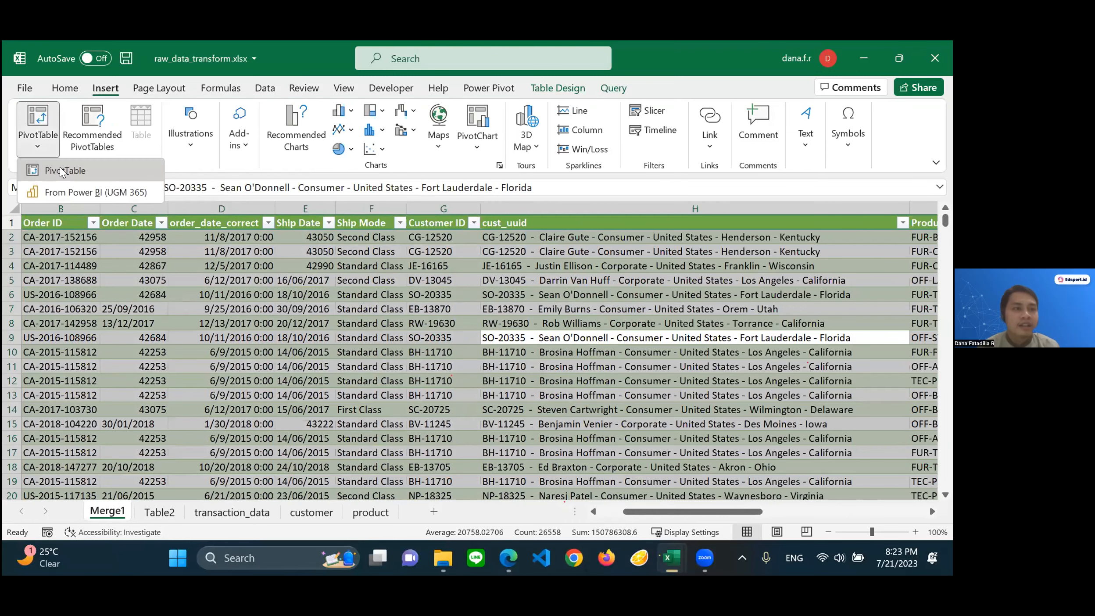
left_click(71, 171)
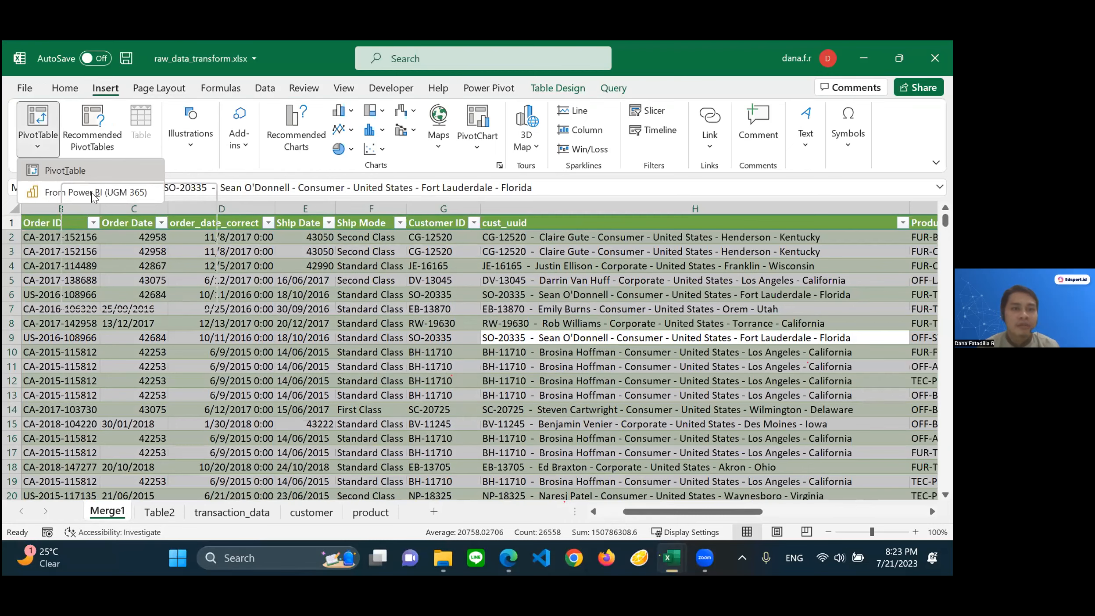
left_click(317, 305)
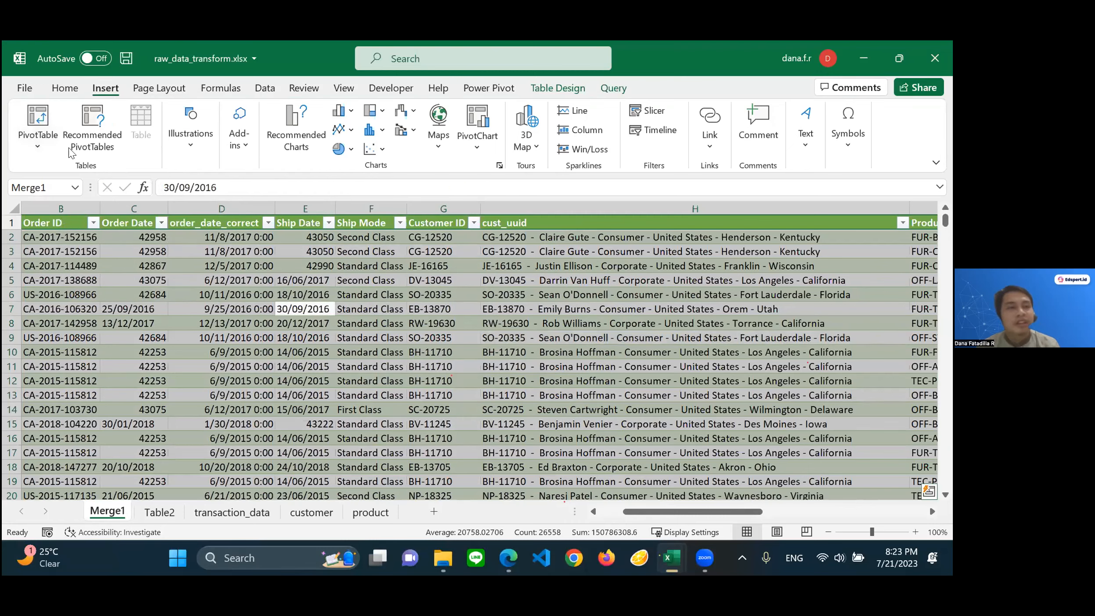
left_click(371, 338)
left_click(40, 114)
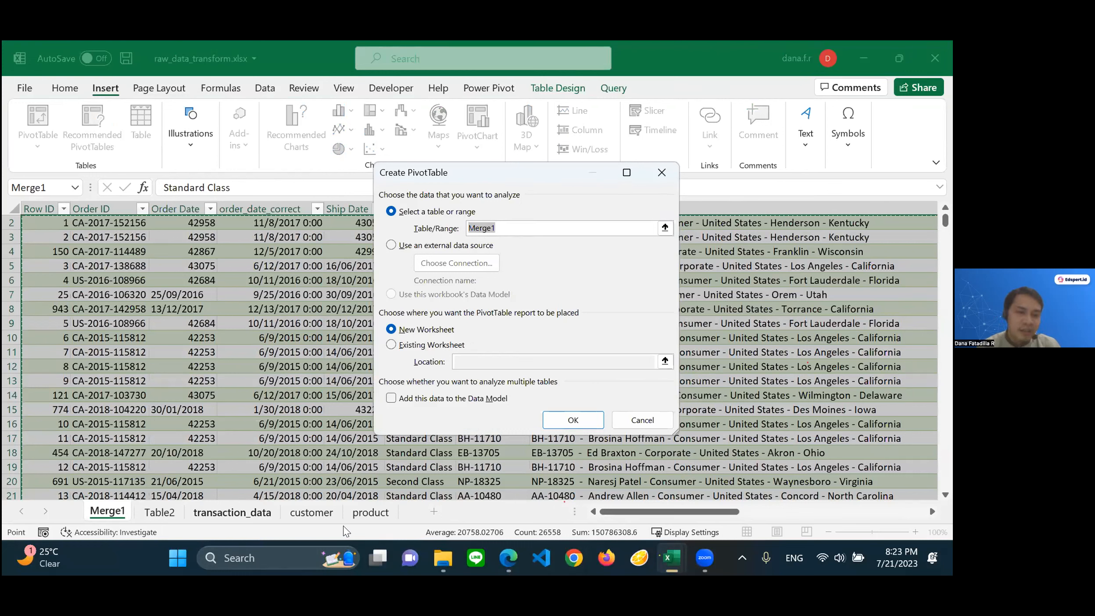
left_click(574, 421)
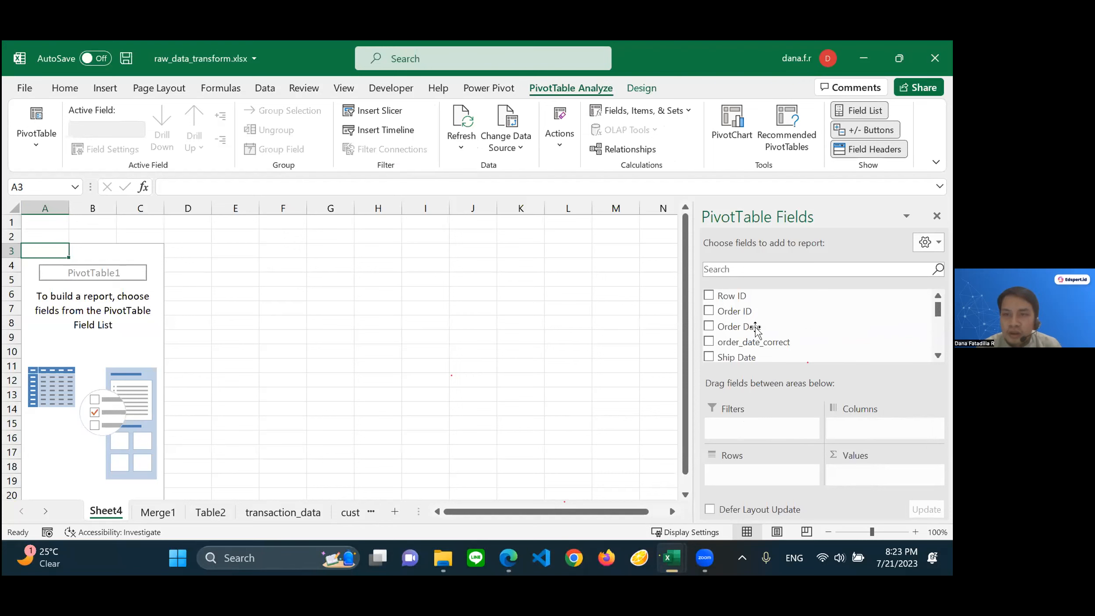
Lay out the PivotTable with order_date_correct as columns and Table4.Category as rows
left_click_drag(754, 342, 849, 430)
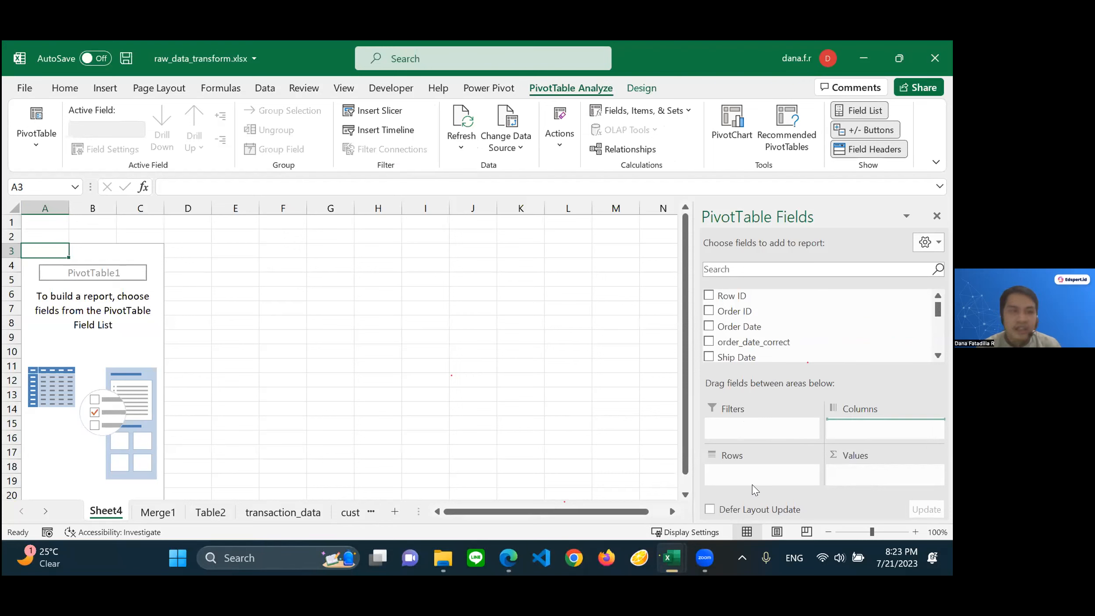
left_click_drag(938, 310, 945, 335)
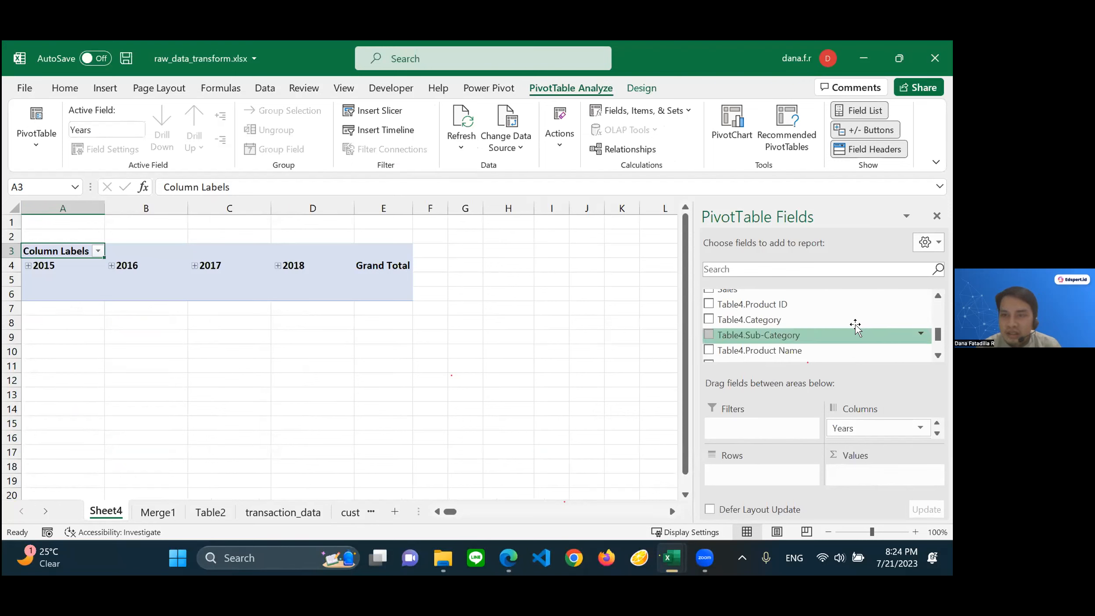
left_click_drag(836, 320, 769, 474)
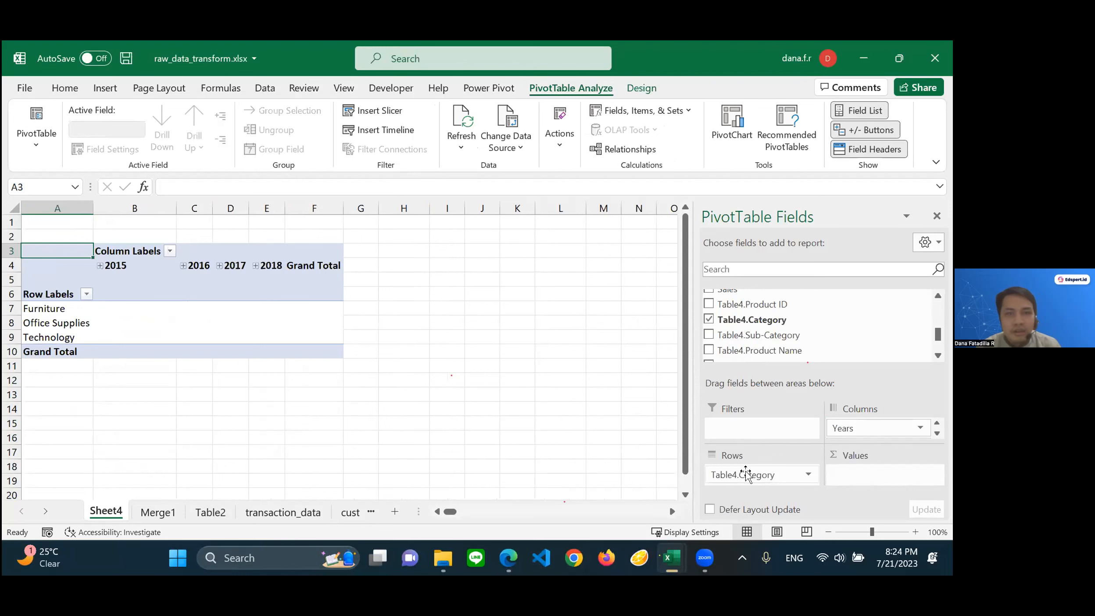
Add Table4.Sub-Category beneath Table4.Category in the PivotTable rows and summarize Sales as the values
left_click_drag(745, 335, 767, 476)
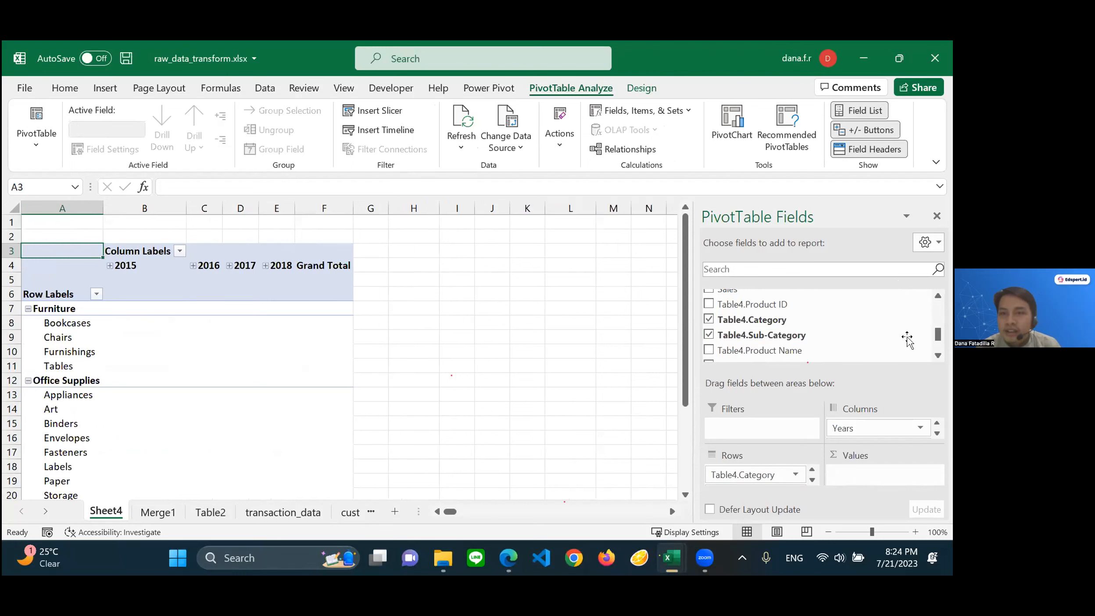
scroll(907, 338, "down", 2)
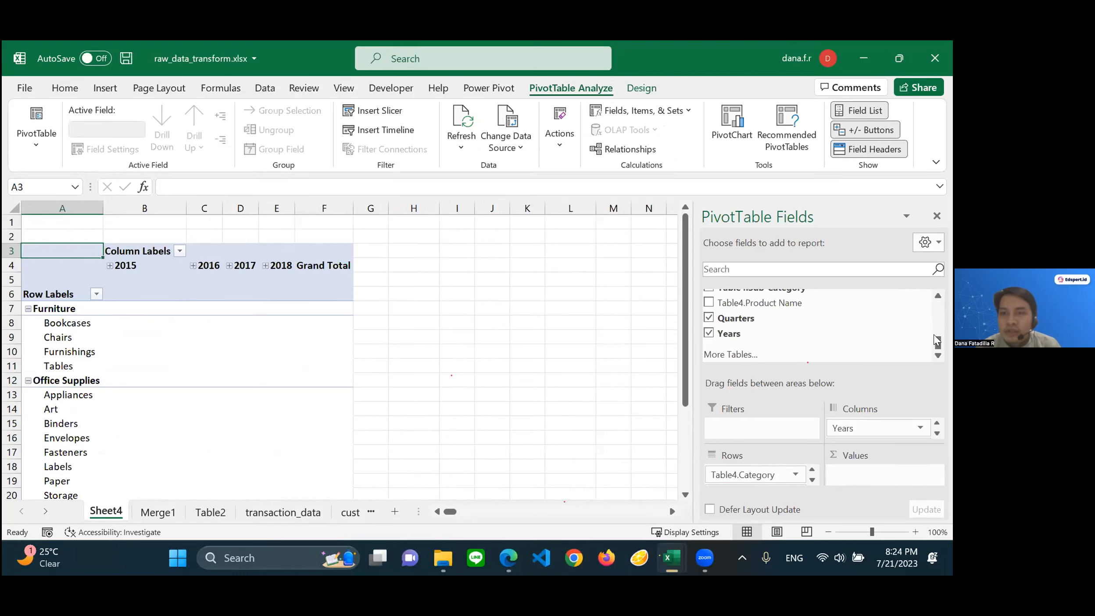
left_click_drag(938, 339, 936, 328)
scroll(811, 310, "up", 1)
left_click_drag(811, 311, 873, 470)
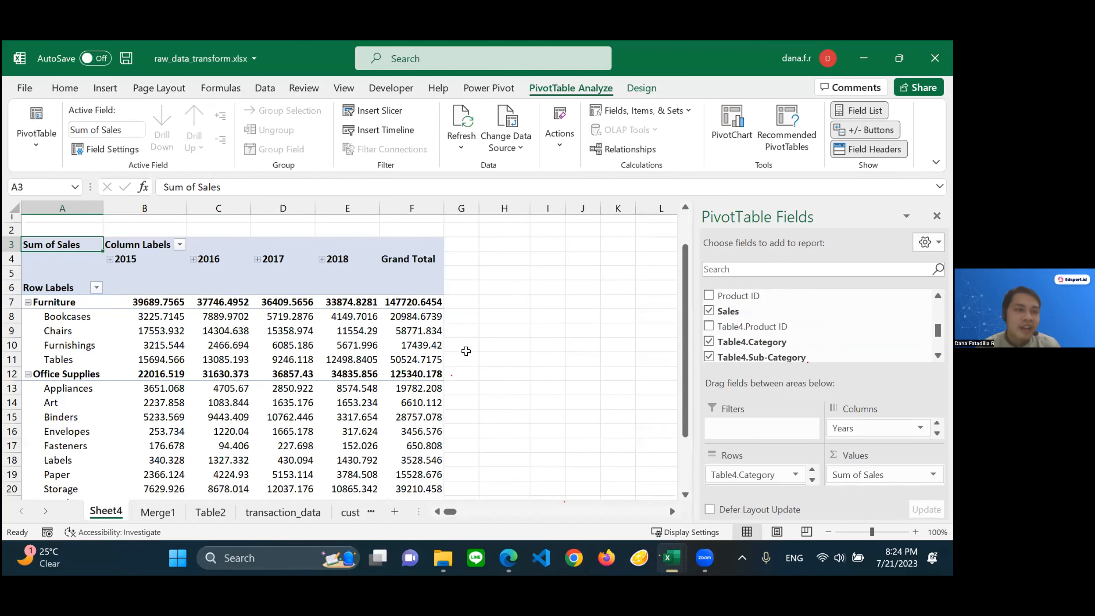
scroll(466, 350, "down", 7)
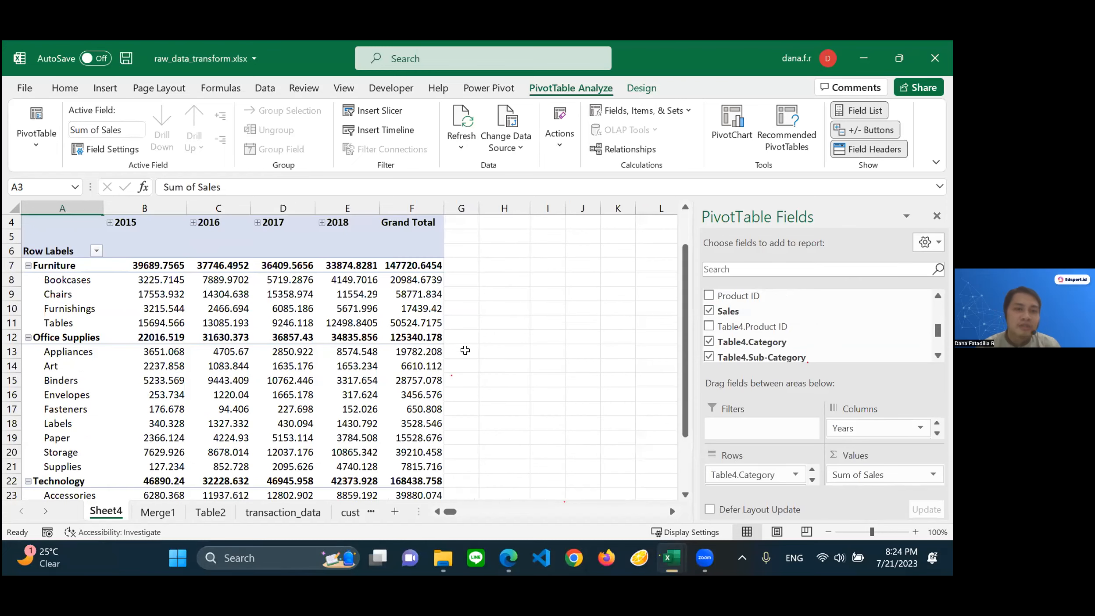
scroll(459, 344, "up", 4)
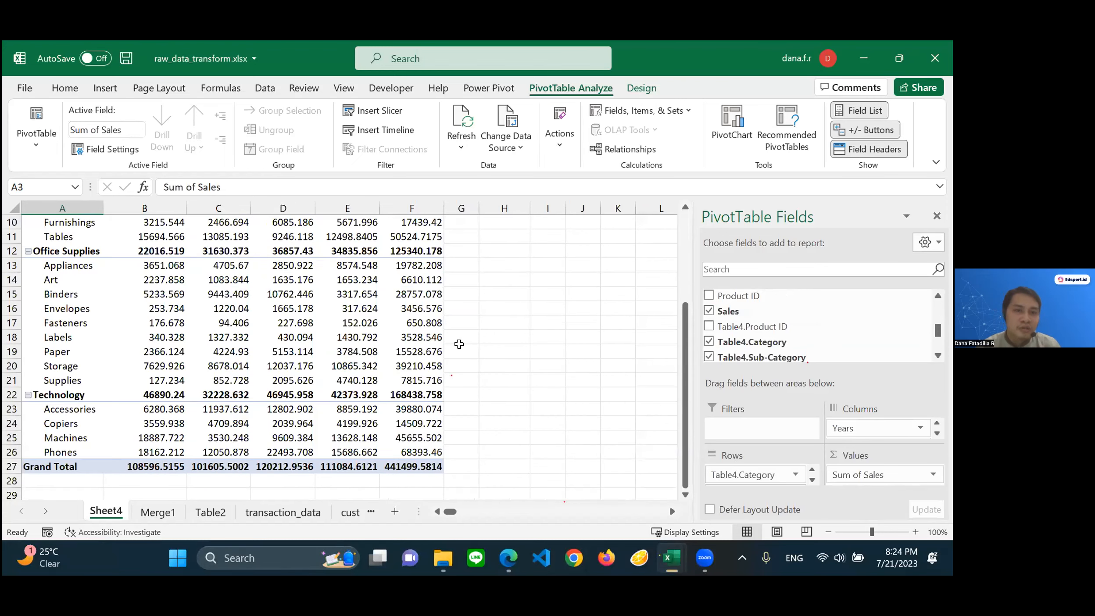
scroll(459, 343, "up", 3)
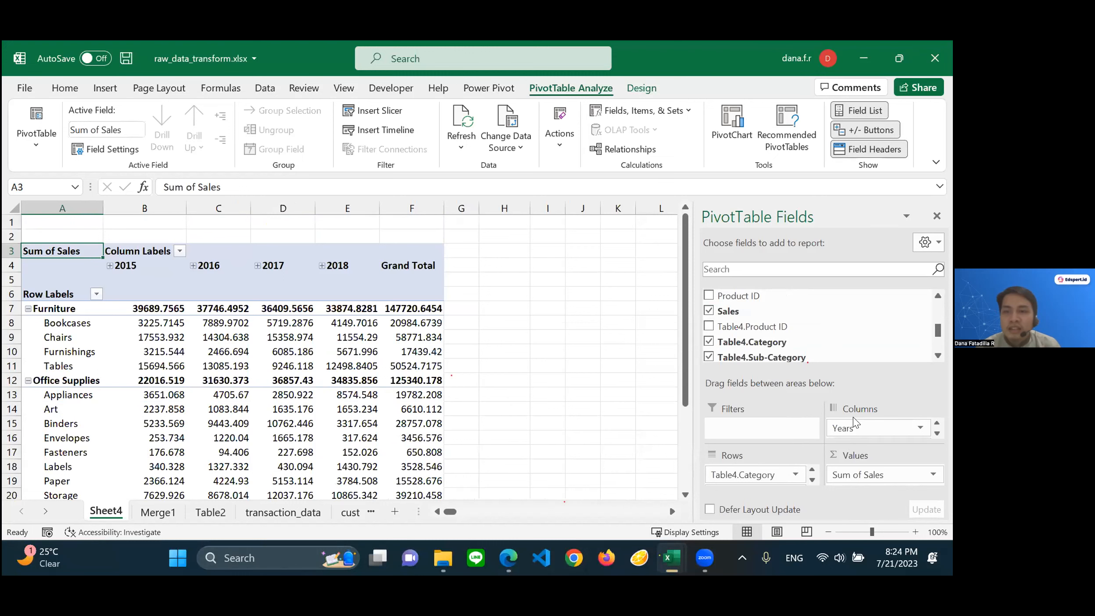
Remove all date fields, Table4.Category and Table4.Sub-Category from the PivotTable's rows and columns, keeping only Sum of Sales
left_click_drag(748, 477, 753, 470)
scroll(756, 474, "down", 1)
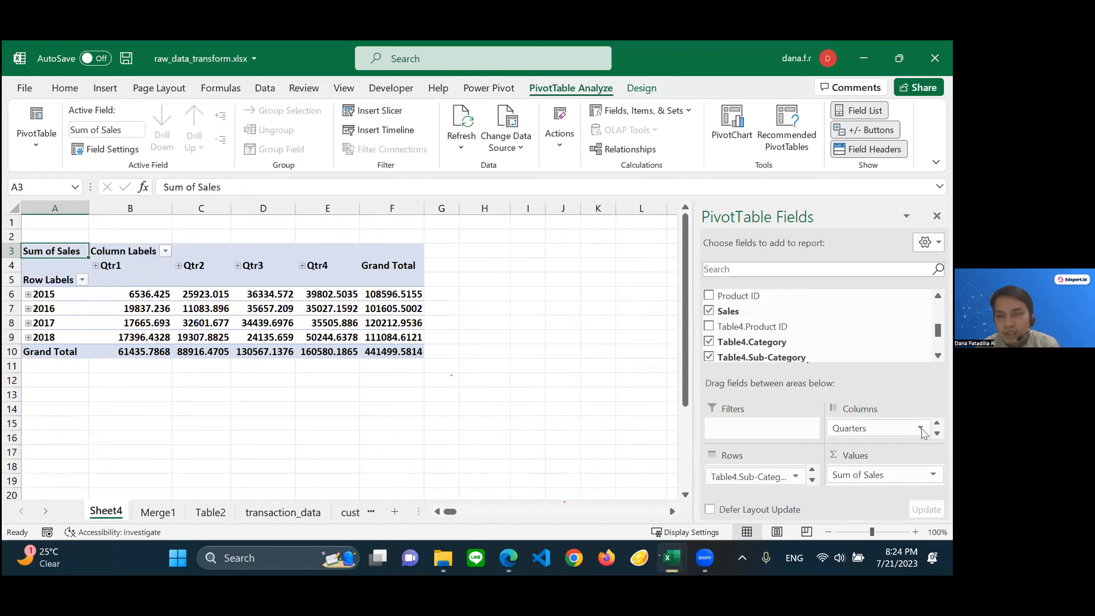
left_click_drag(922, 433, 886, 392)
left_click(893, 424)
left_click(879, 394)
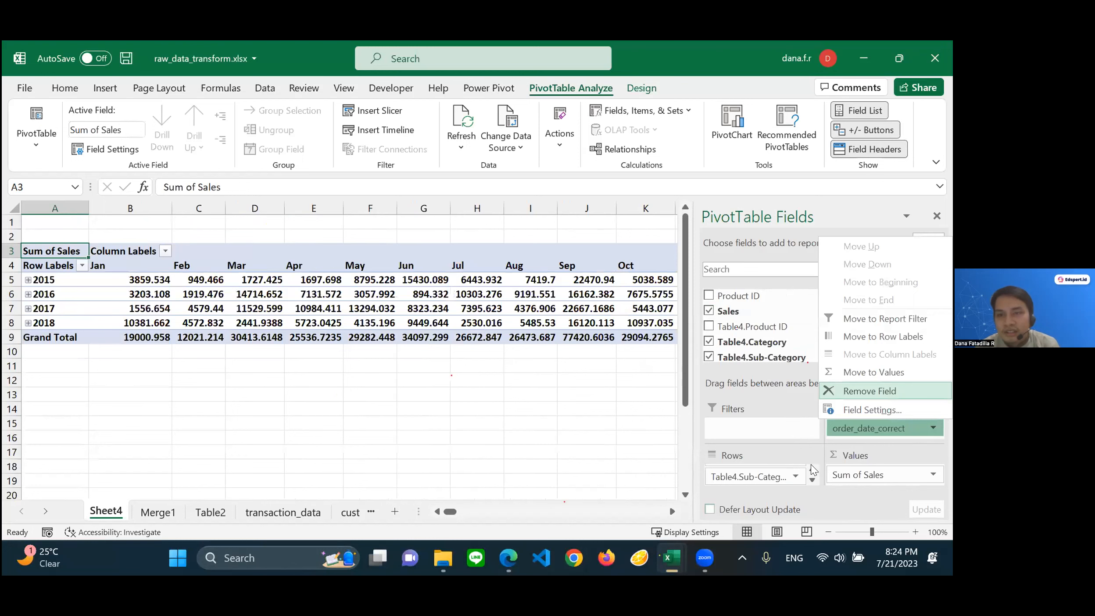
left_click(779, 476)
left_click(777, 440)
left_click(776, 478)
left_click(773, 440)
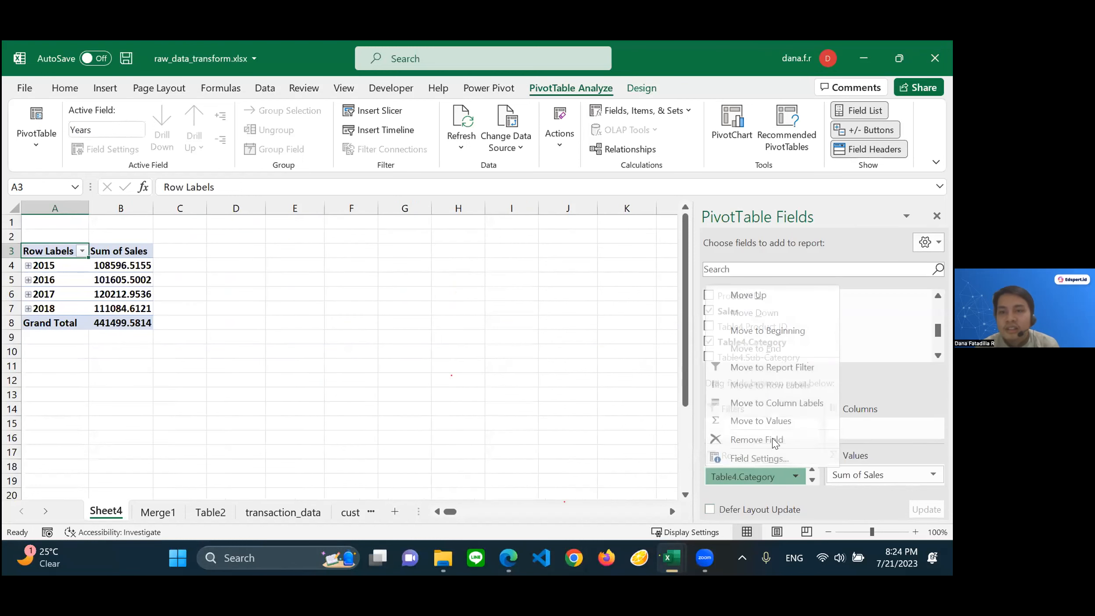
left_click(774, 474)
left_click(768, 440)
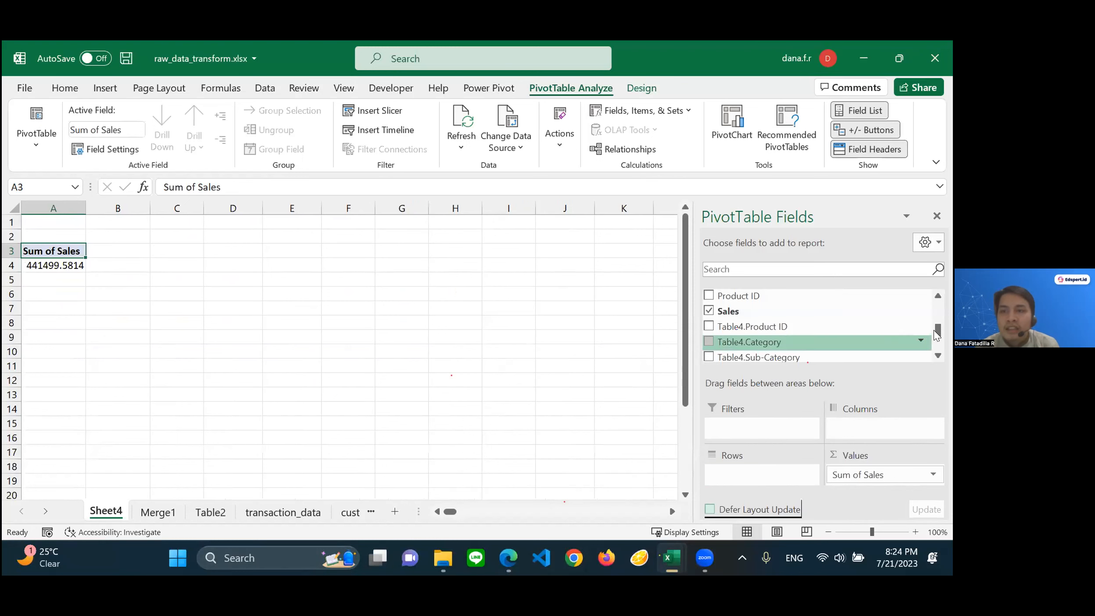
Lay out the PivotTable with order_date_correct as rows and Table4.Category with Table4.Sub-Category as columns
left_click_drag(934, 316, 930, 294)
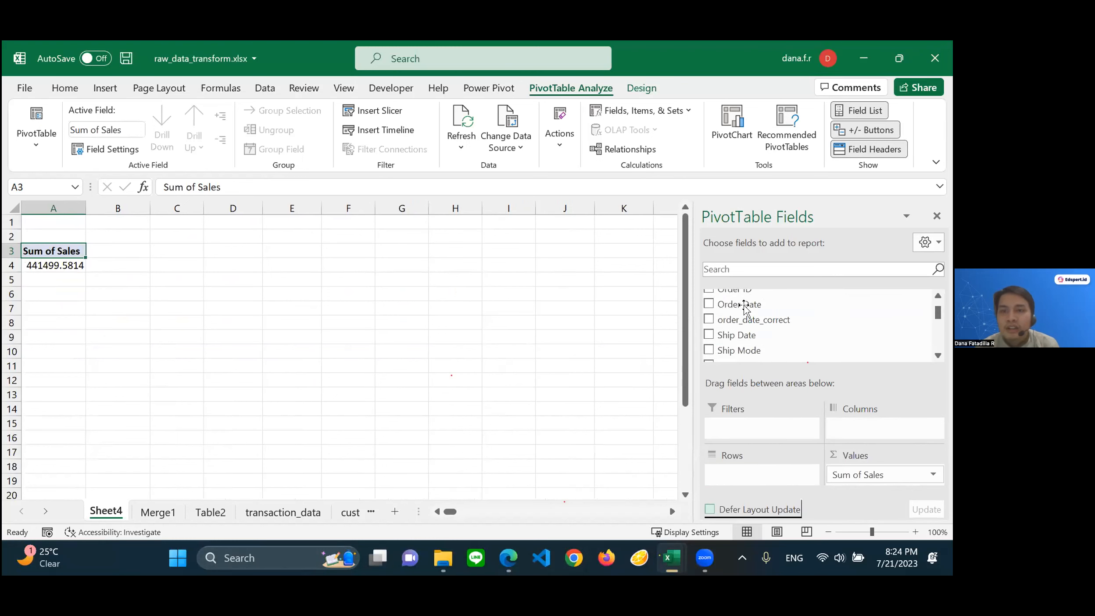
left_click_drag(737, 333, 753, 469)
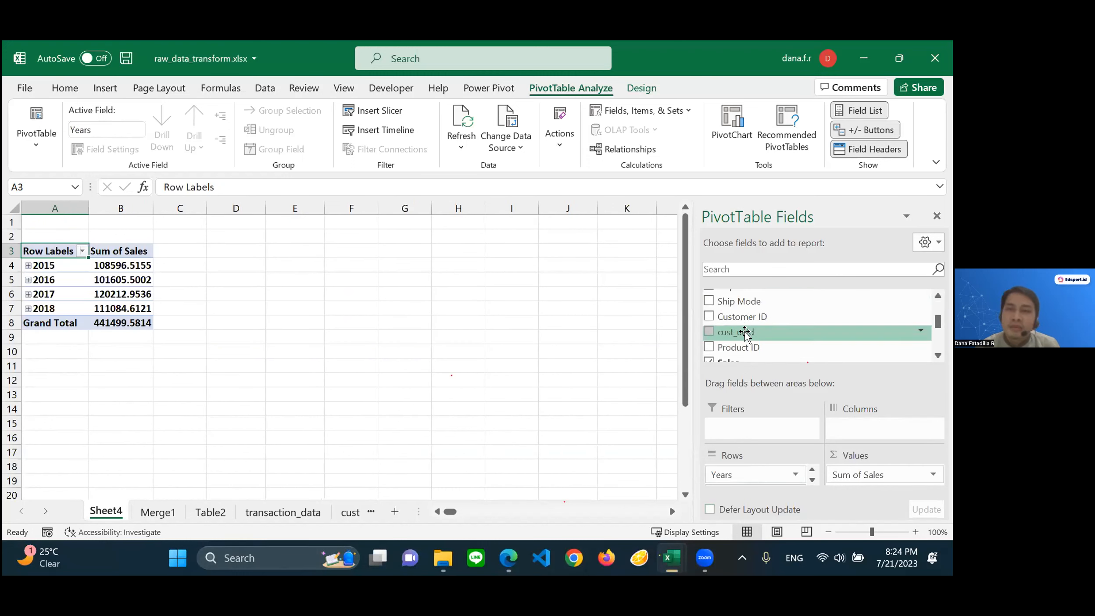
scroll(765, 334, "down", 2)
left_click_drag(784, 322, 860, 436)
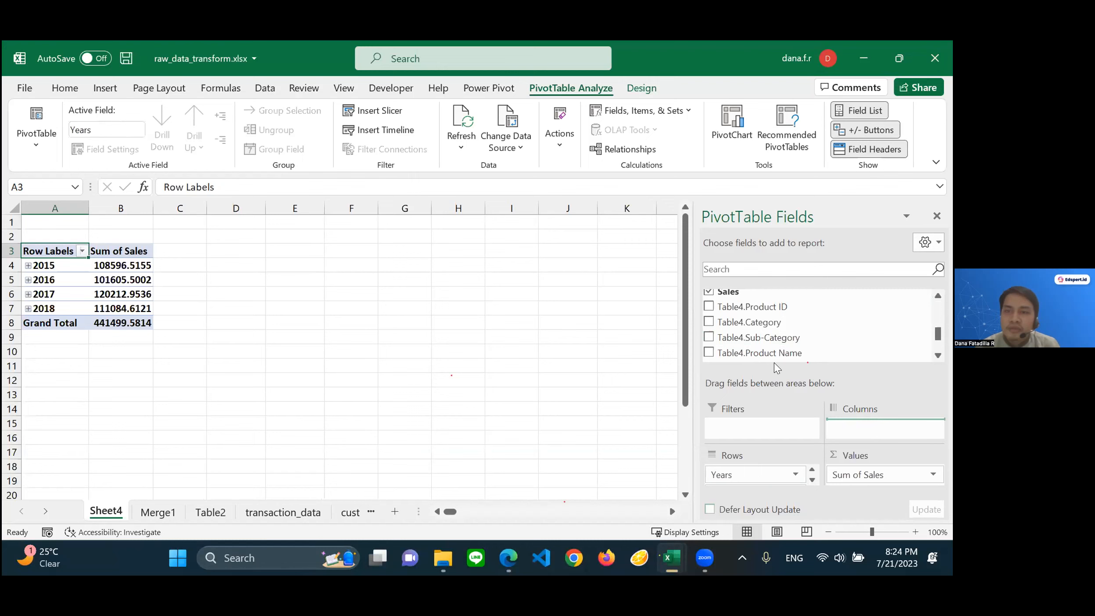
left_click_drag(752, 345, 860, 436)
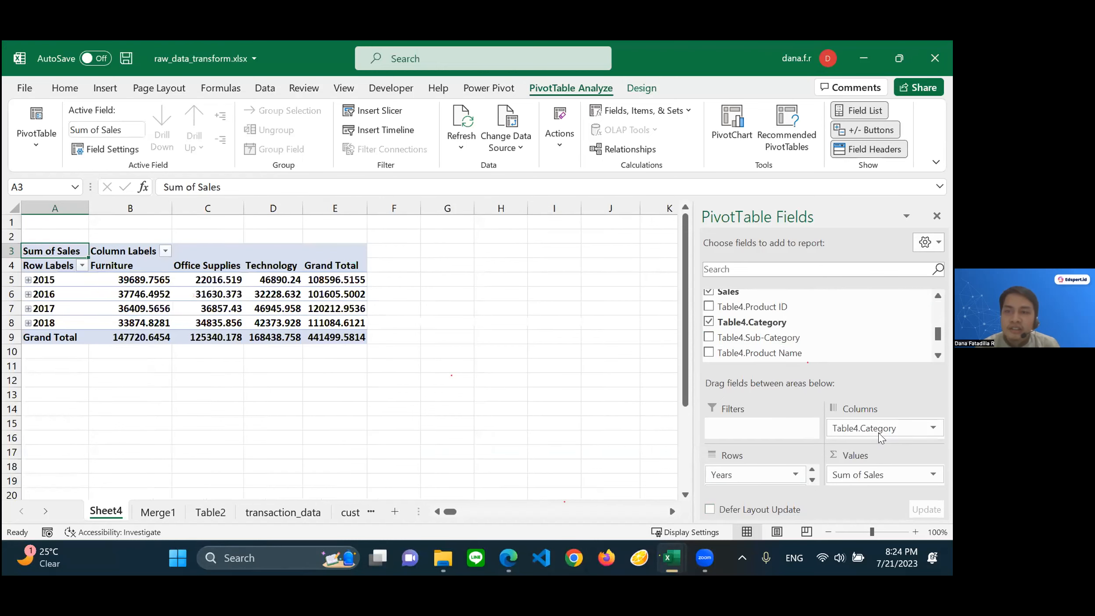
left_click_drag(759, 338, 873, 431)
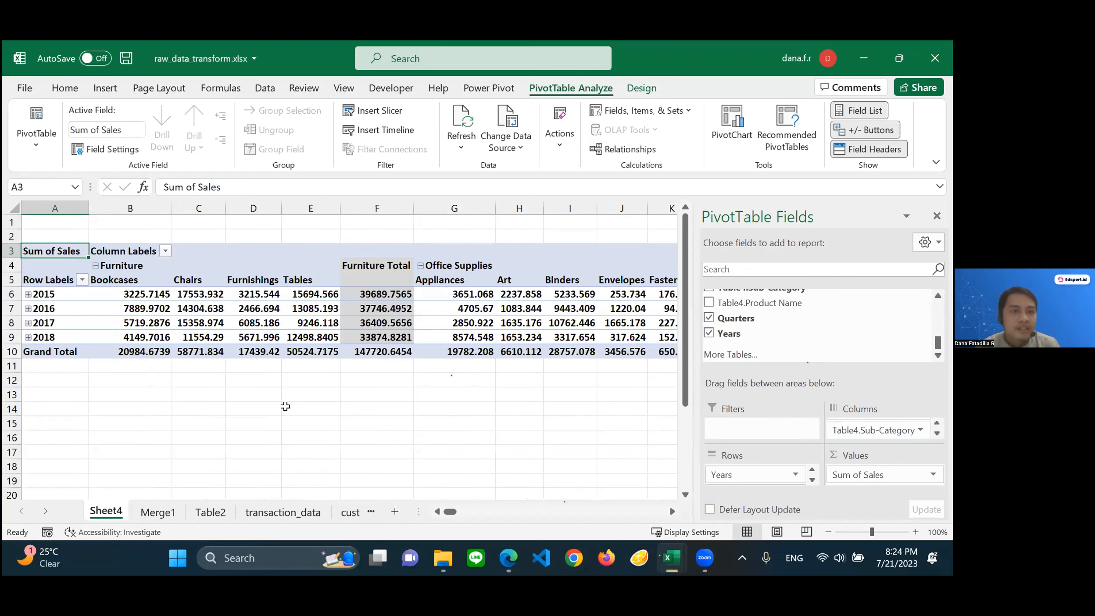
Insert a Line PivotChart based on the PivotTable of yearly sales by category and sub-category
left_click(310, 323)
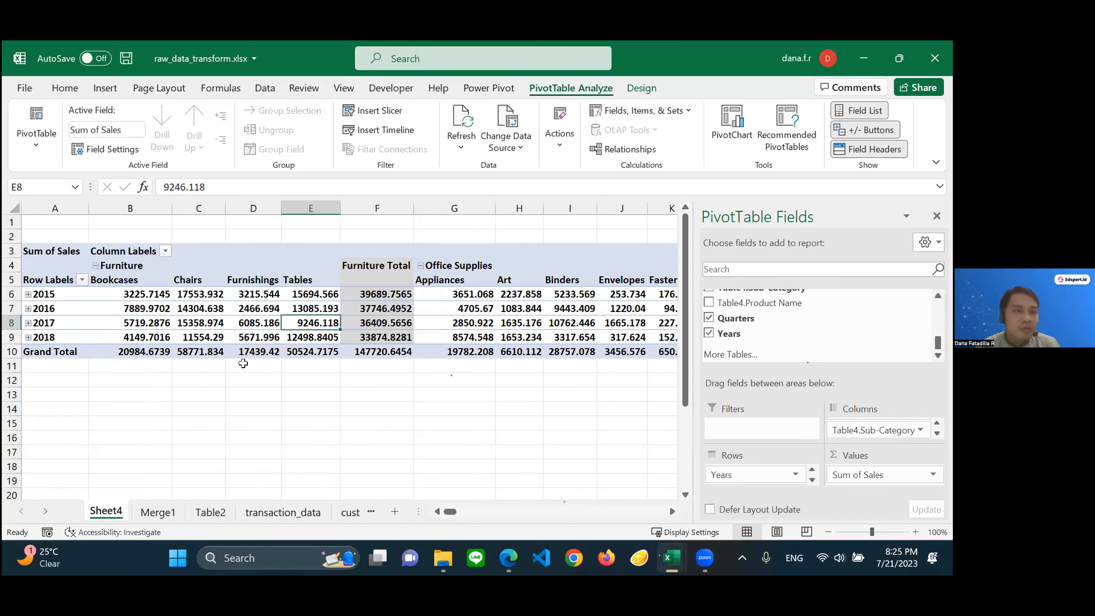
left_click(122, 303)
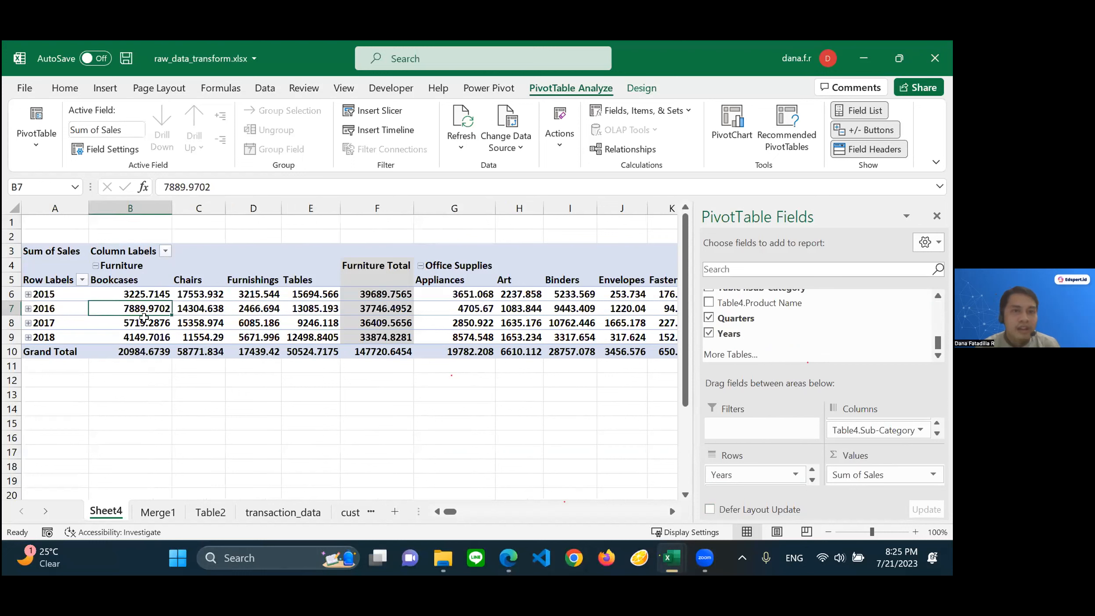
key("Left")
key("Up")
key("Up")
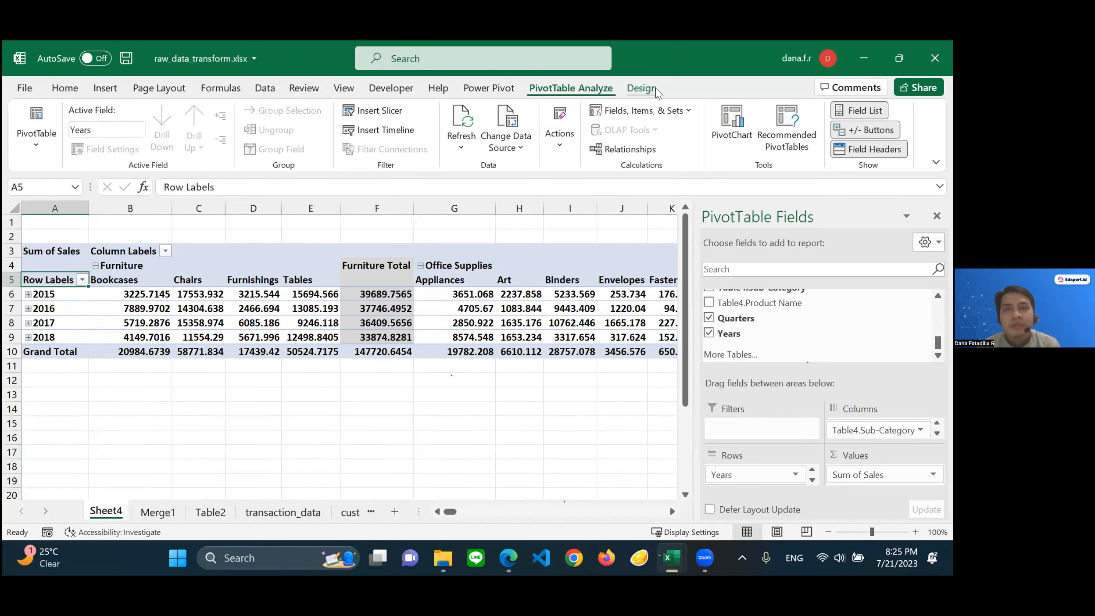
left_click(732, 124)
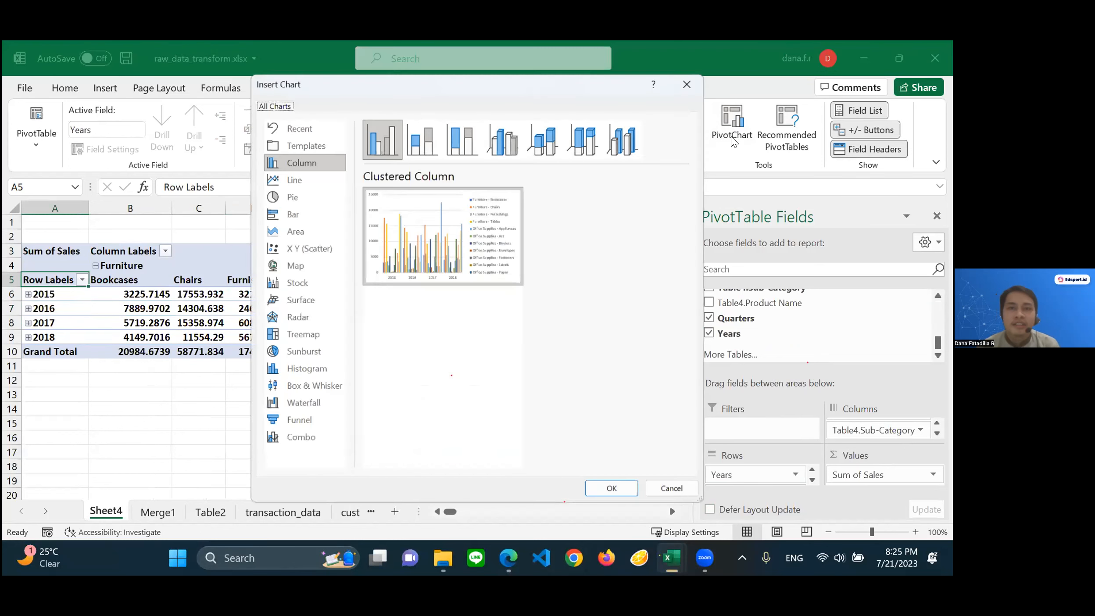
left_click(287, 176)
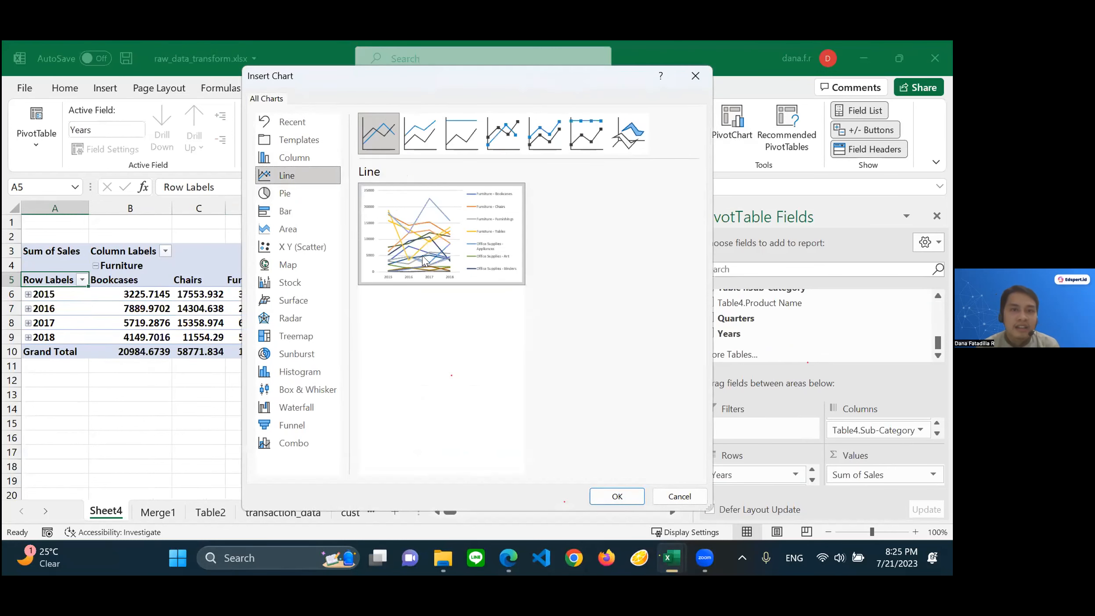
left_click(611, 494)
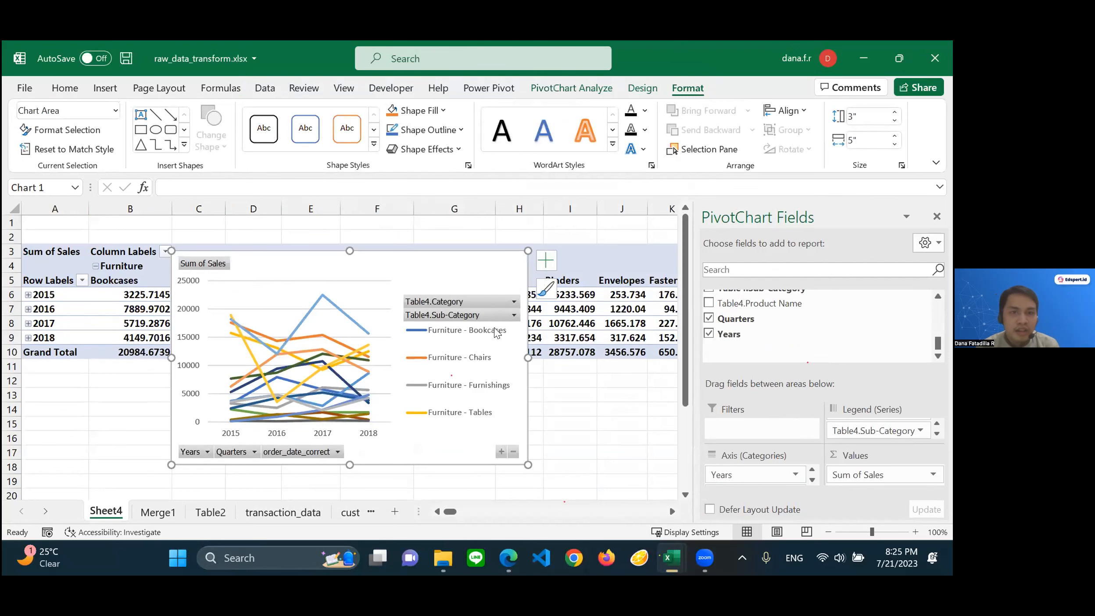
Filter the PivotChart's Table4.Category to Technology only and enlarge the chart to about 3.28" high by 6.24" wide
left_click(511, 315)
left_click(513, 400)
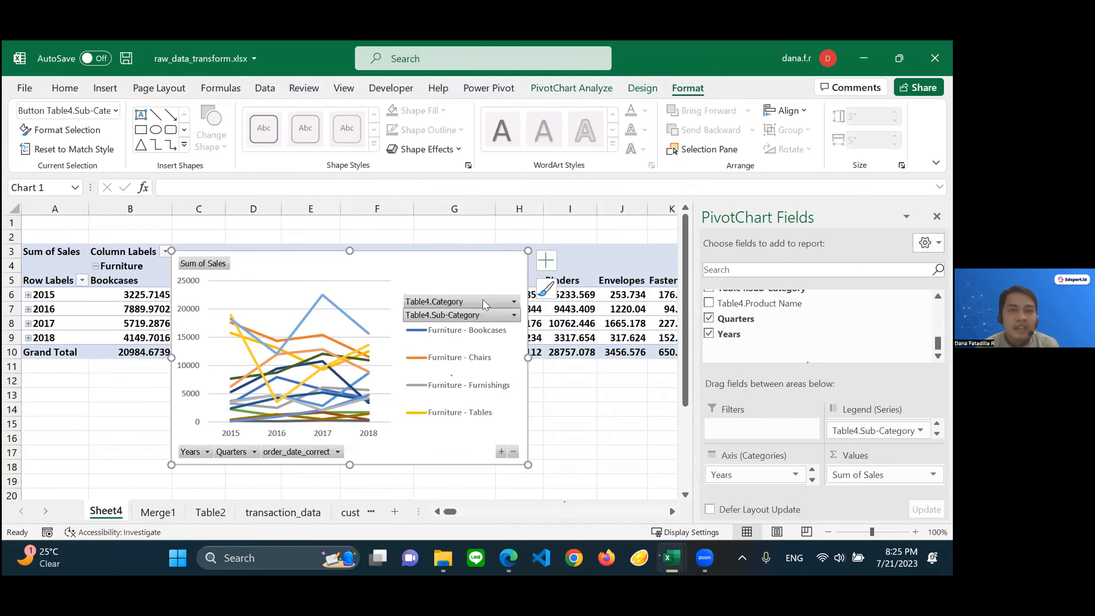
left_click(485, 303)
left_click(325, 406)
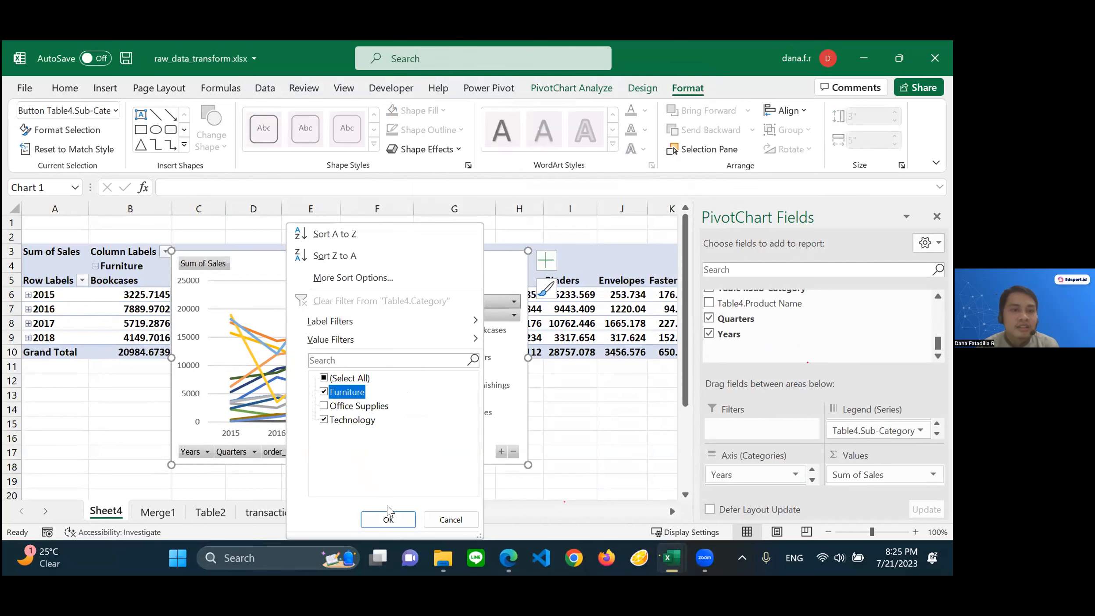
left_click(388, 519)
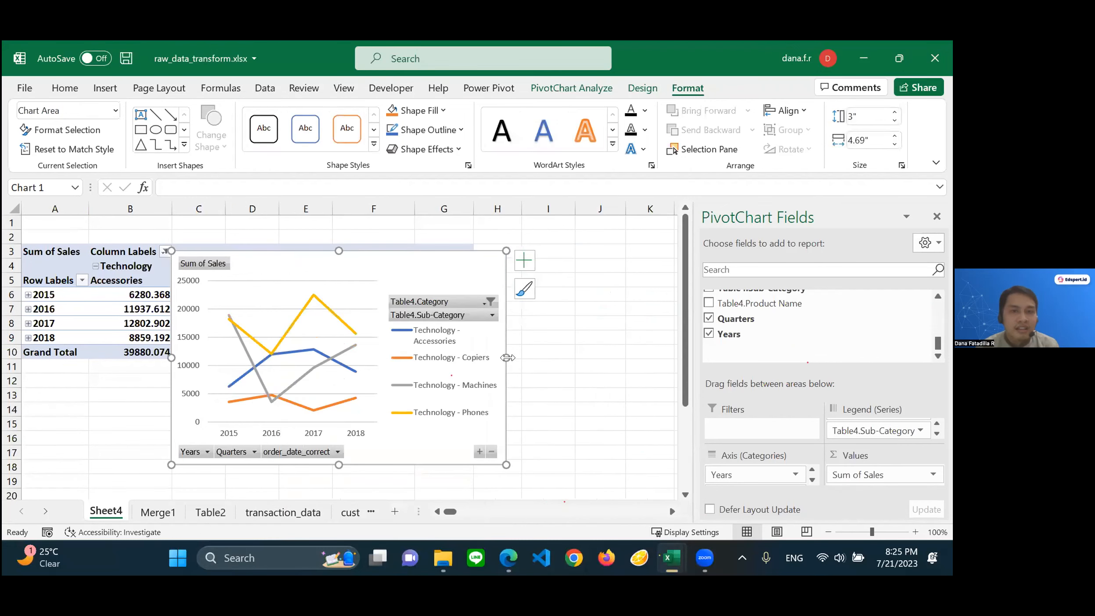
left_click_drag(610, 364, 617, 364)
left_click_drag(389, 227, 391, 230)
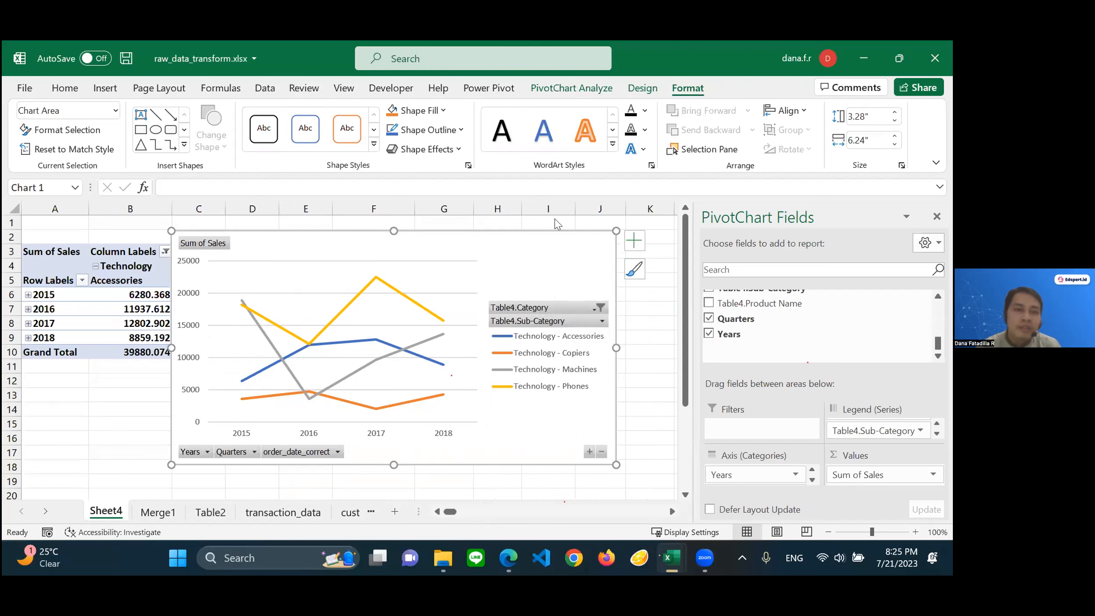
Filter the PivotChart's Years to 2016, 2017 and 2018 only
left_click(337, 451)
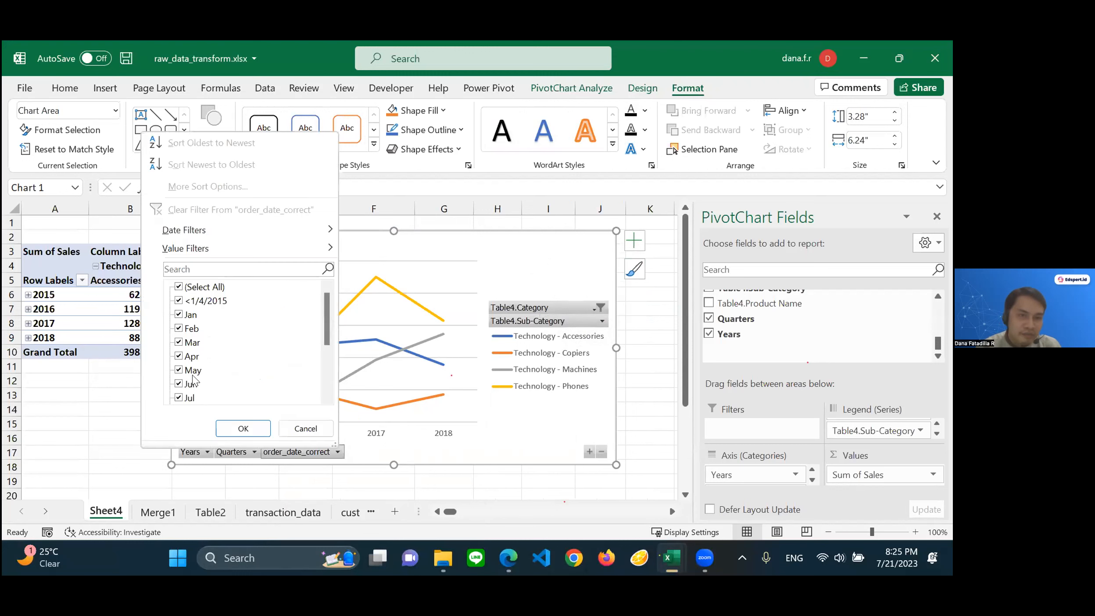
left_click(243, 428)
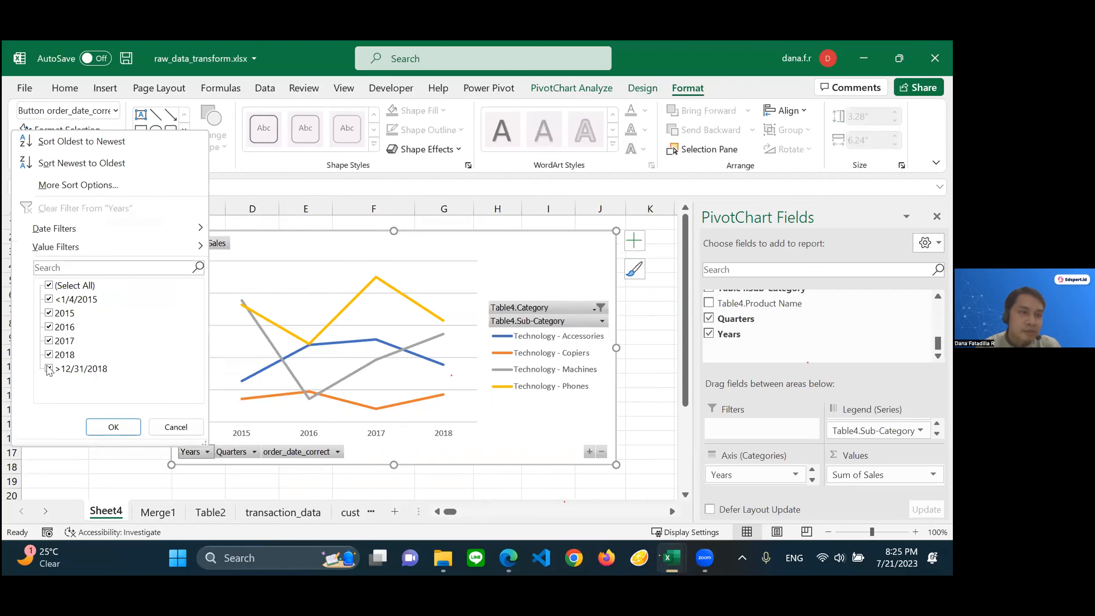
left_click(48, 368)
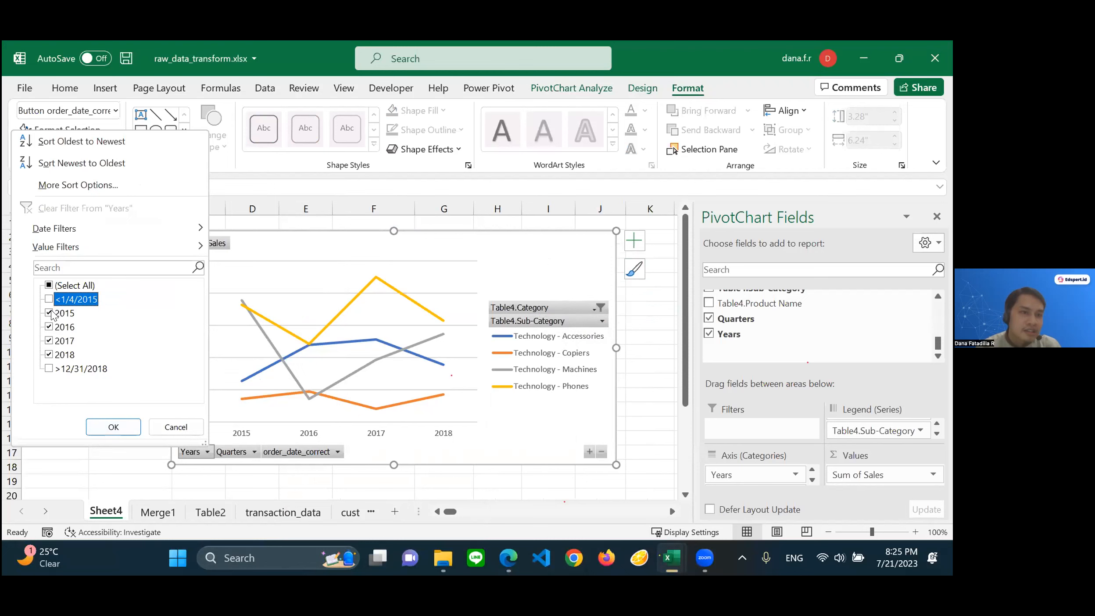
left_click(52, 313)
left_click(110, 426)
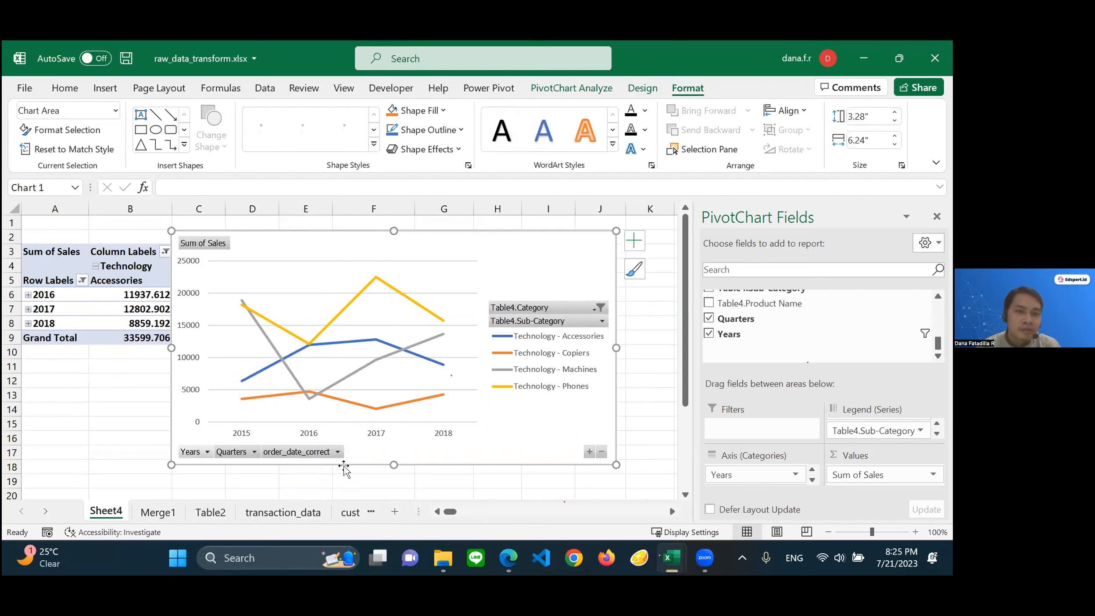
Restore all years in the PivotChart's Years filter
left_click(214, 452)
left_click(56, 317)
left_click(52, 290)
left_click(113, 432)
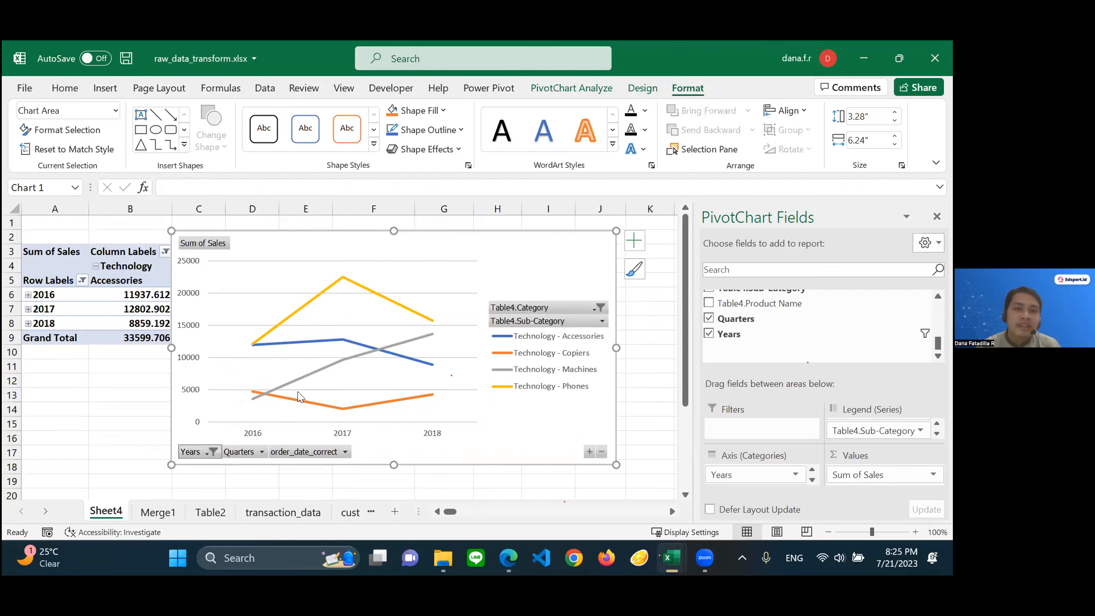
Hide all field buttons on the PivotChart and widen the chart slightly
left_click(644, 91)
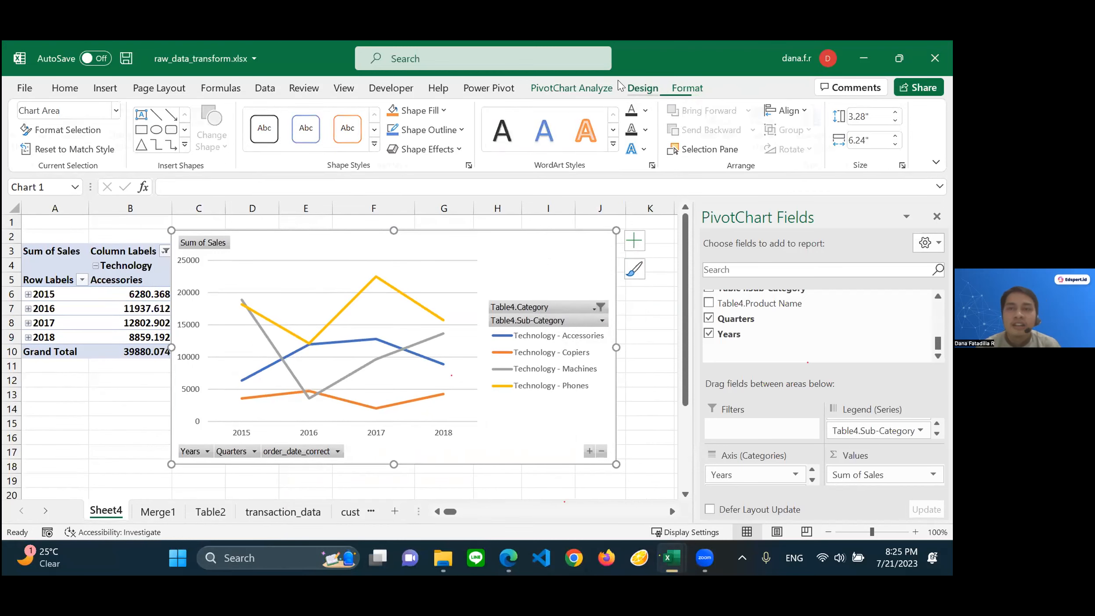
left_click(571, 88)
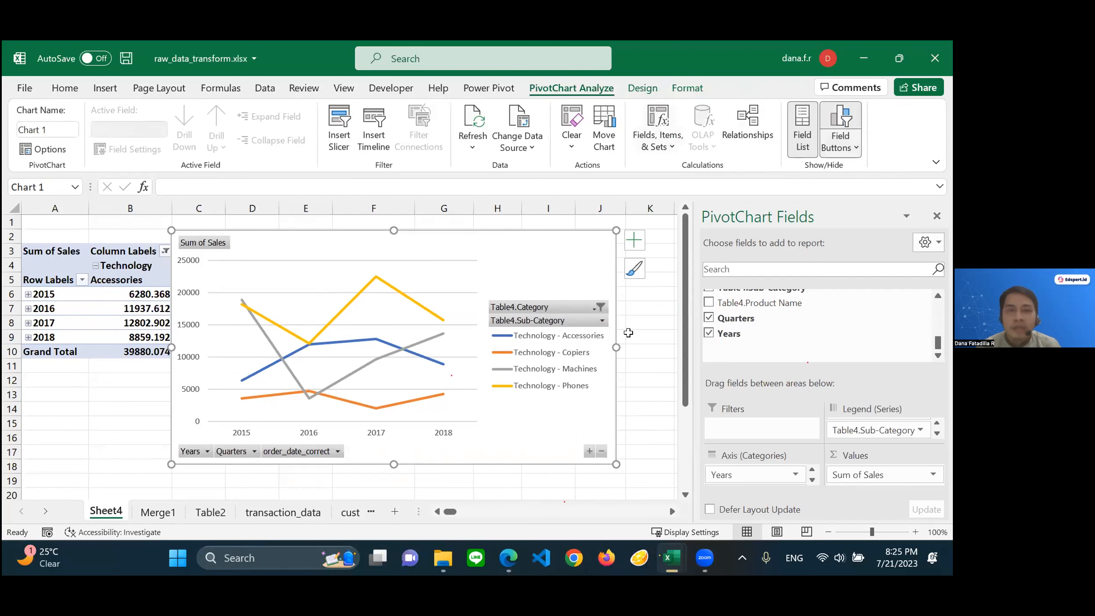
left_click(853, 148)
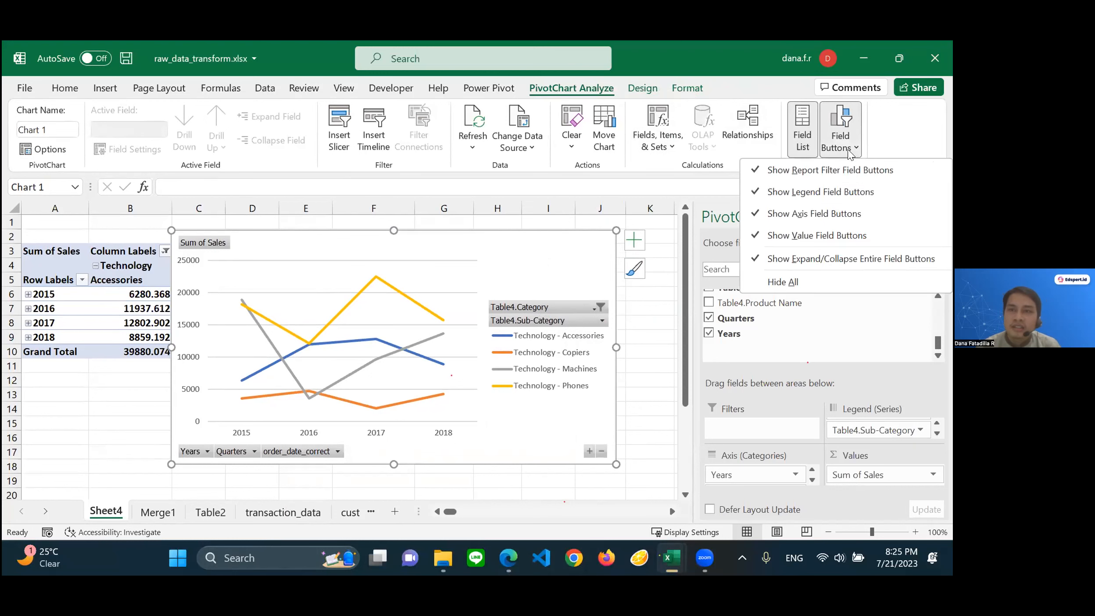
left_click(787, 283)
left_click(641, 426)
left_click(592, 397)
left_click_drag(613, 348, 631, 348)
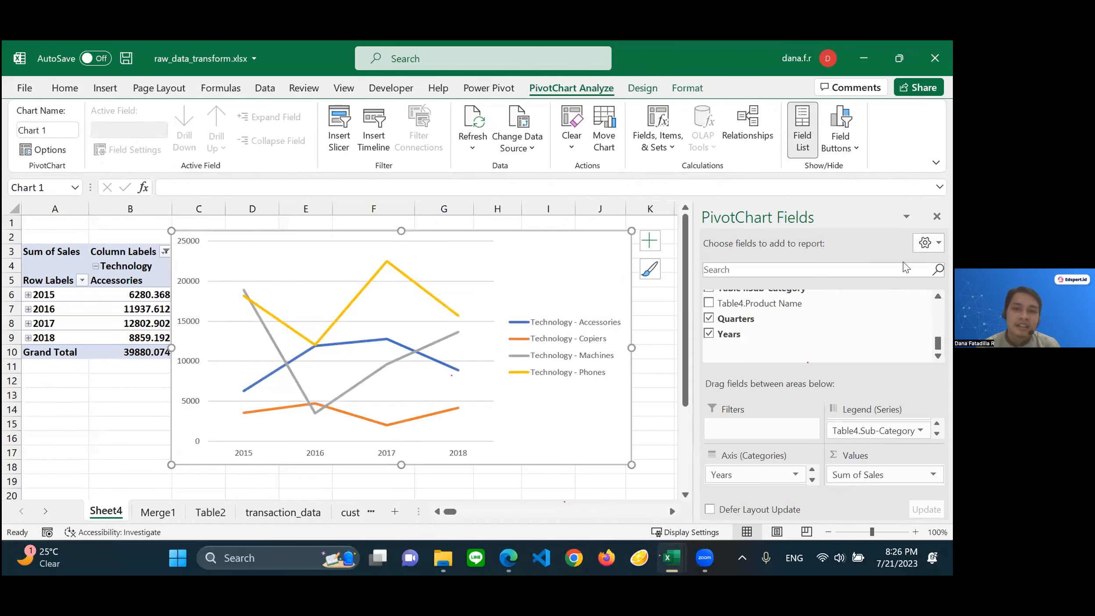
Hide the PivotChart field list and place the chart legend at the bottom
left_click(937, 216)
left_click(654, 244)
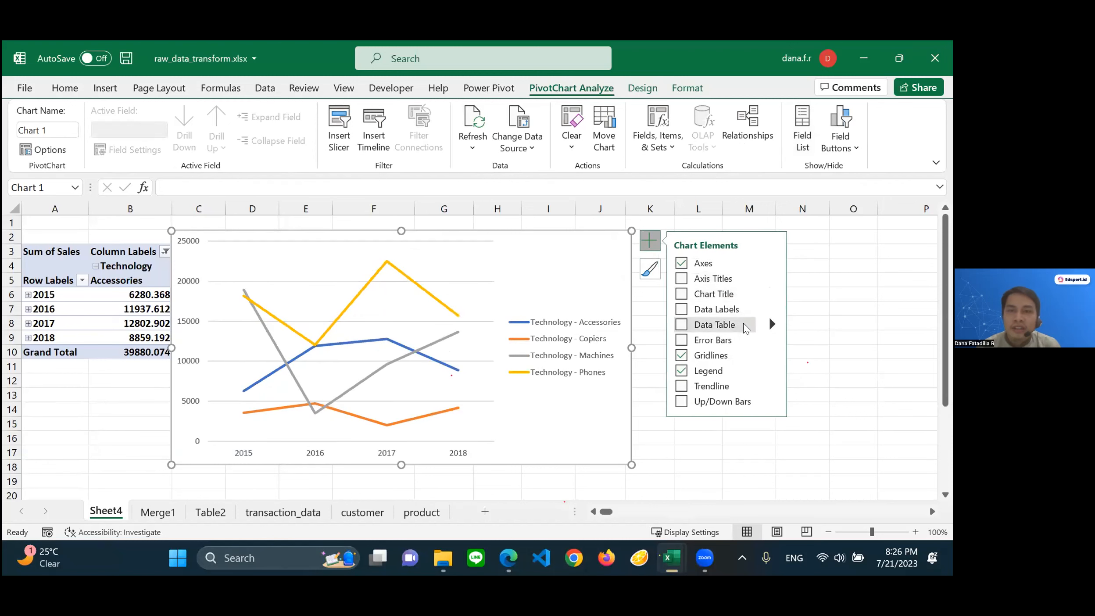
left_click(772, 371)
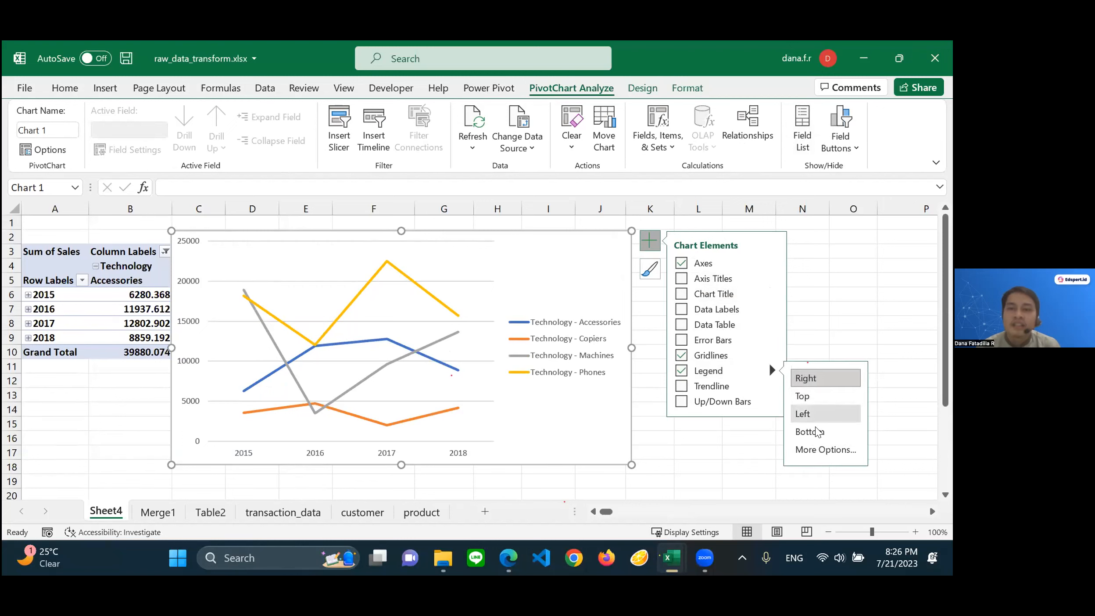
left_click(810, 431)
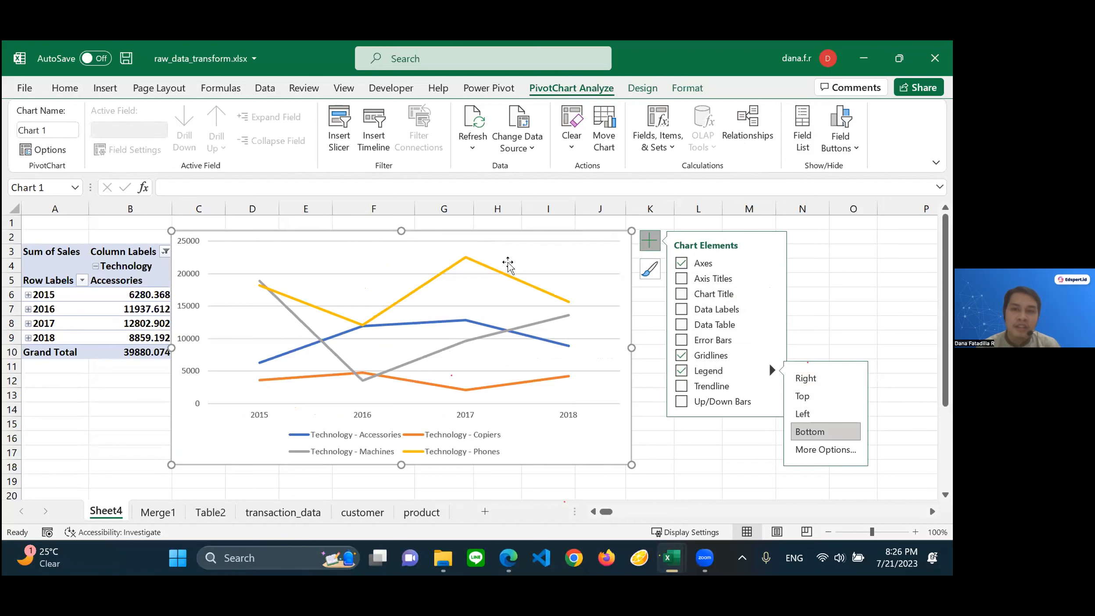
Add a chart title to the PivotChart reading "Penjualan Kategori Teknologi"
left_click(681, 294)
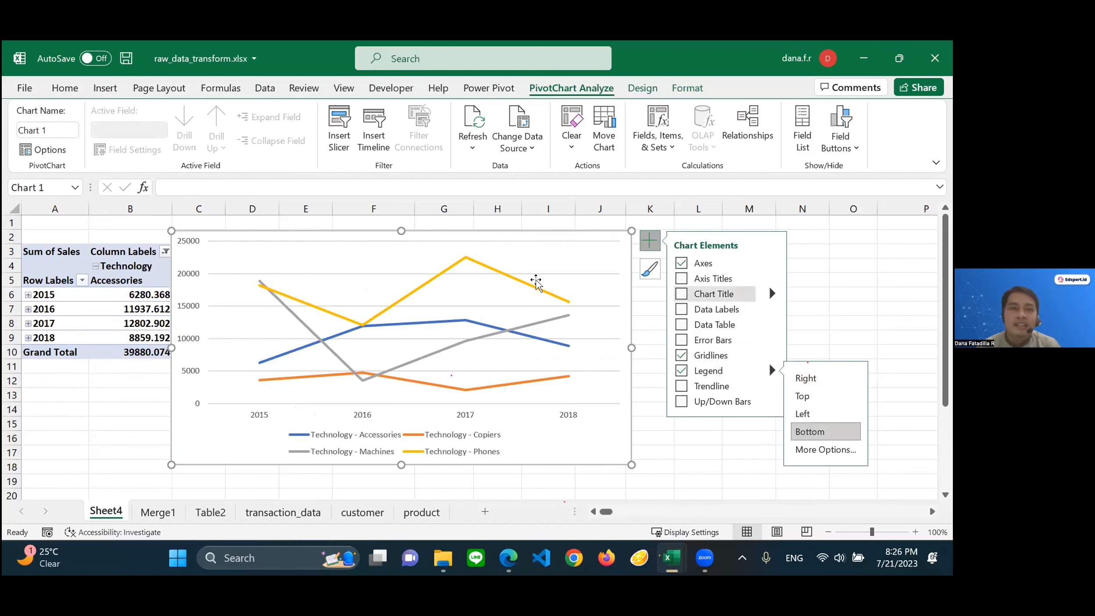
left_click(432, 252)
double_click(432, 252)
key("ctrl+a")
type("Penjualan Te")
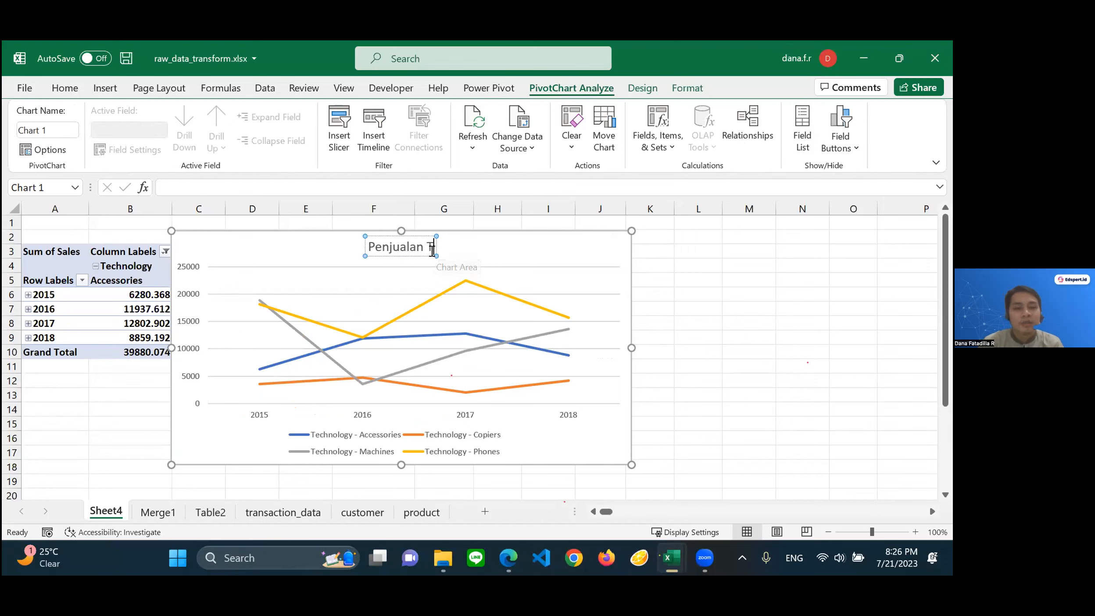
key("BackSpace")
key("BackSpace")
type("Ce")
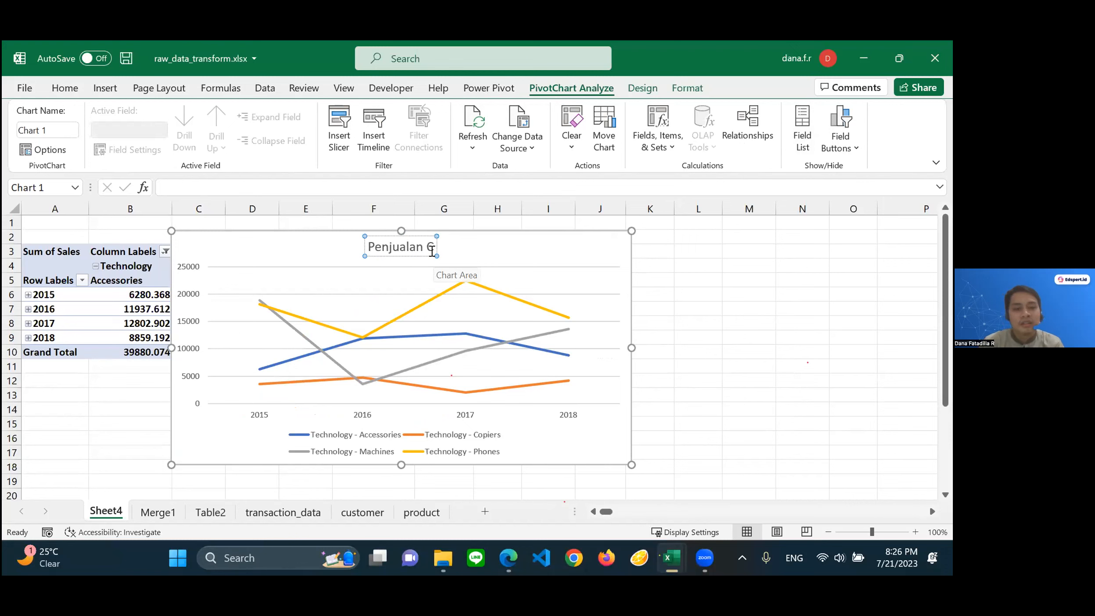
key("BackSpace")
key("BackSpace")
type("Kateg")
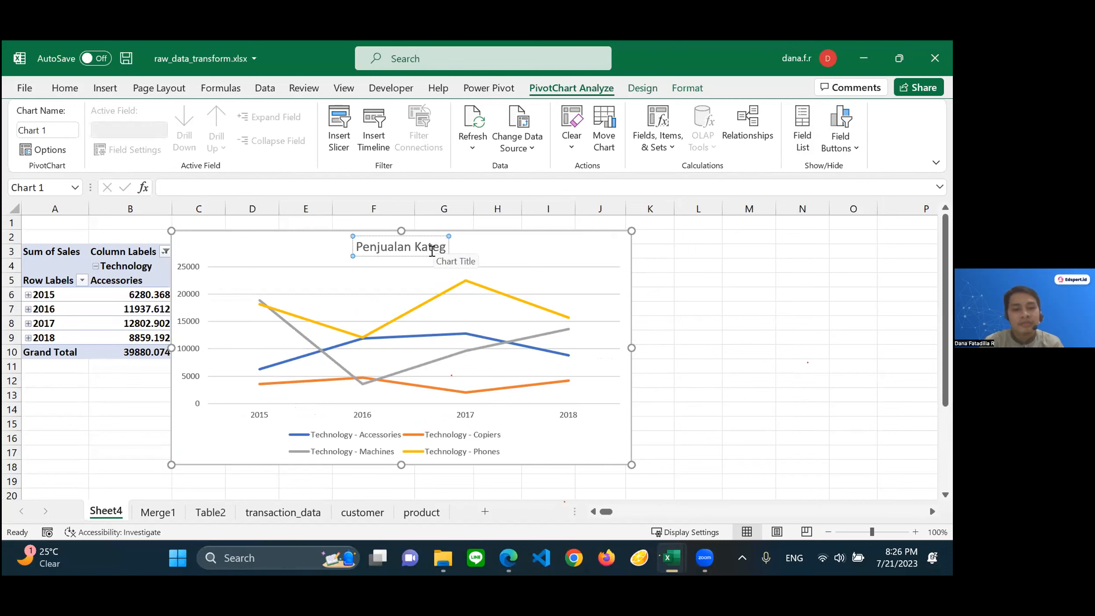
type("ori Teknologi")
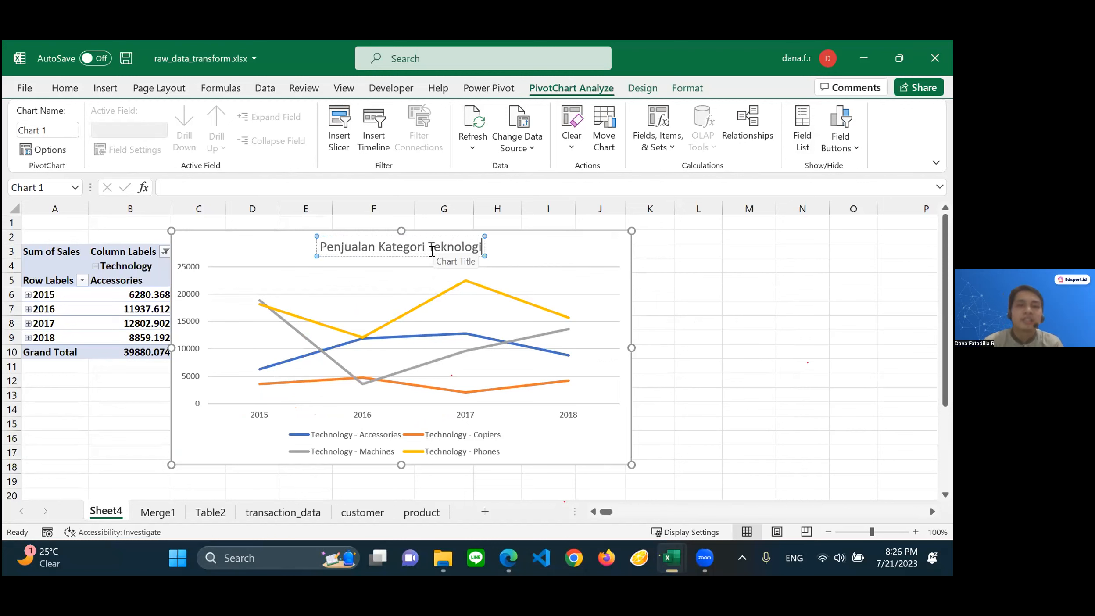
left_click(805, 318)
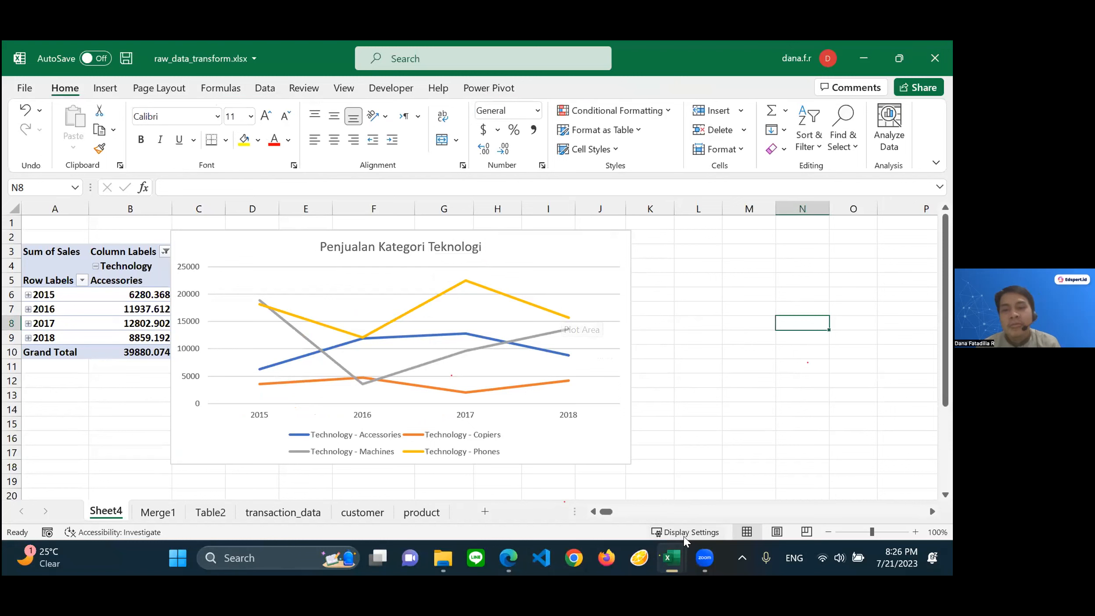
mouse_move(694, 554)
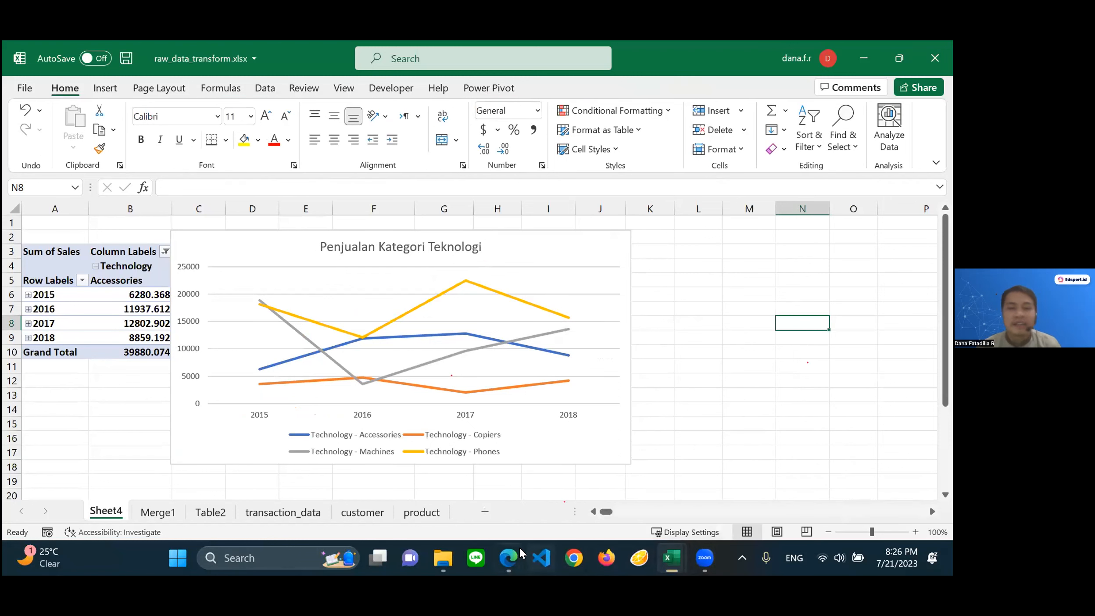
mouse_move(518, 554)
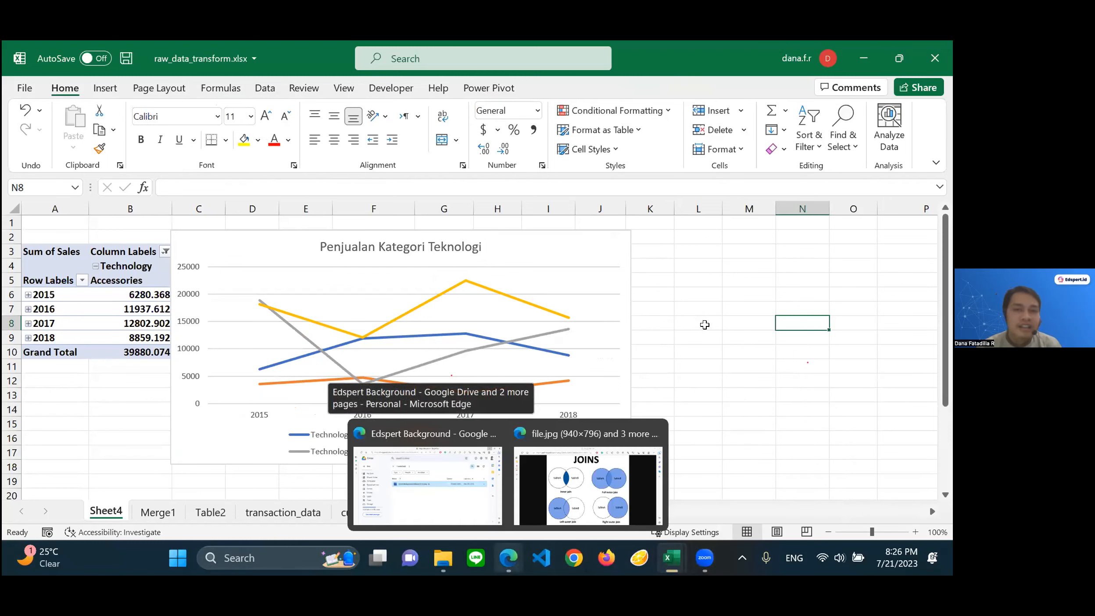
key("Left")
key("Left")
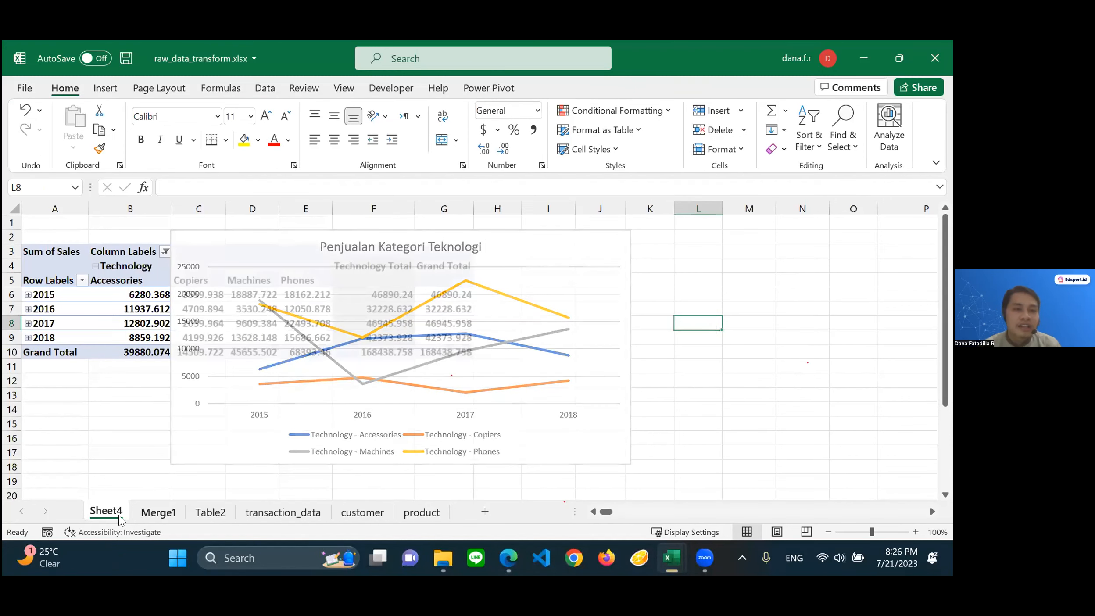
left_click(136, 516)
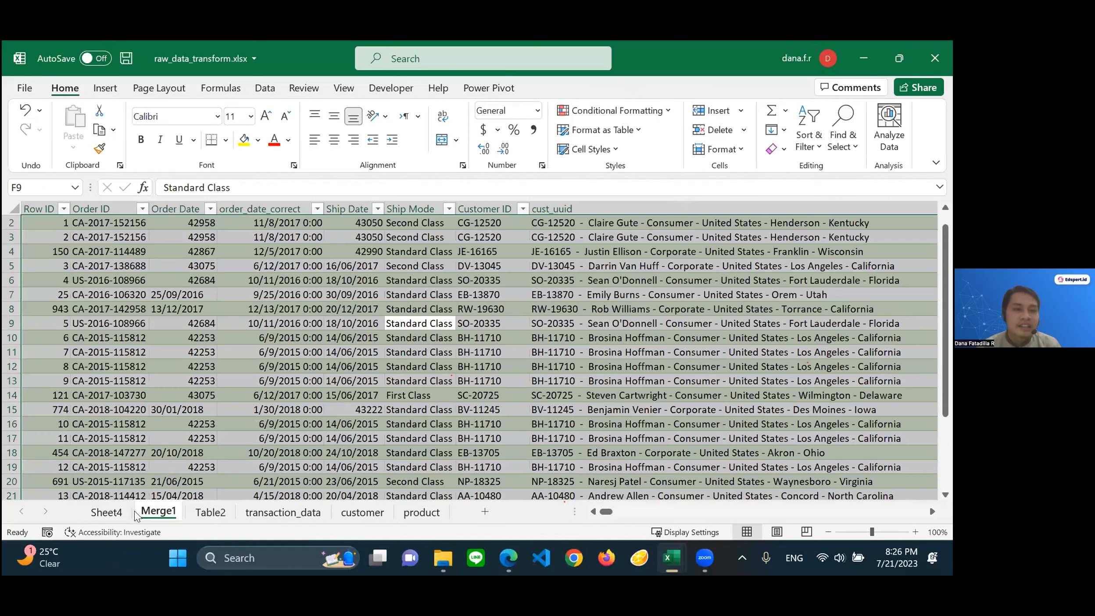
key("ctrl+a")
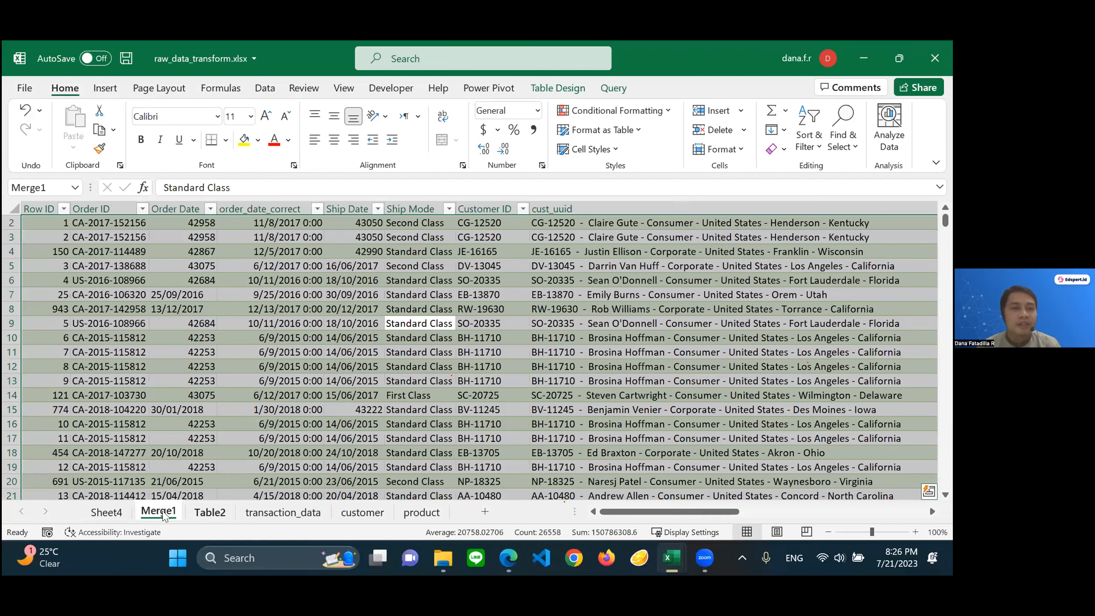
left_click(210, 512)
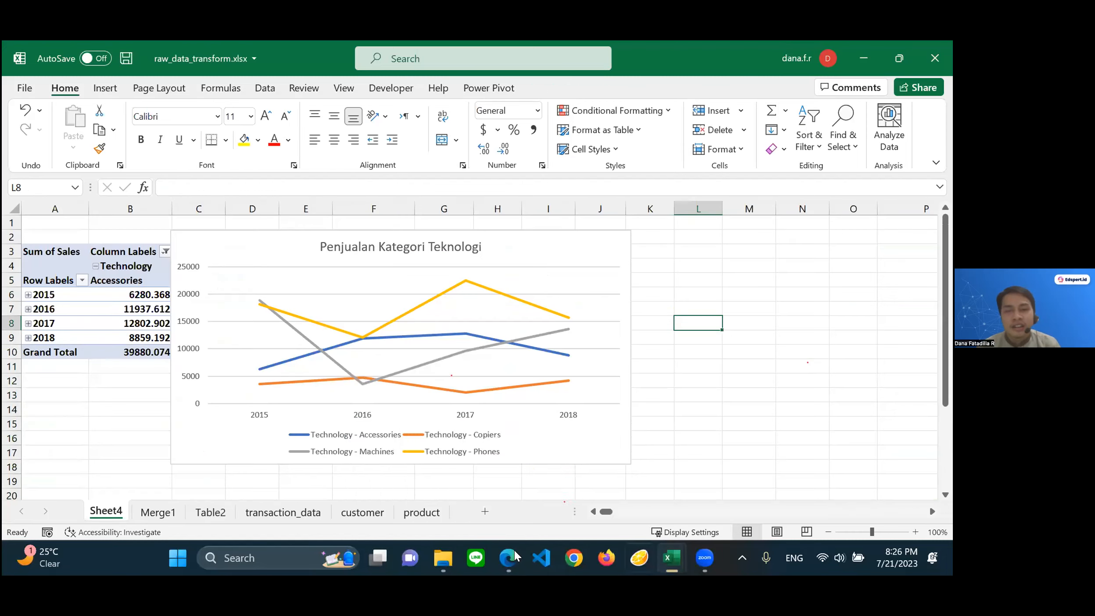
Switch to the Google Slides presentation in Edge and present the slide "Cara memulai karir dengan Excel" full screen
mouse_move(520, 558)
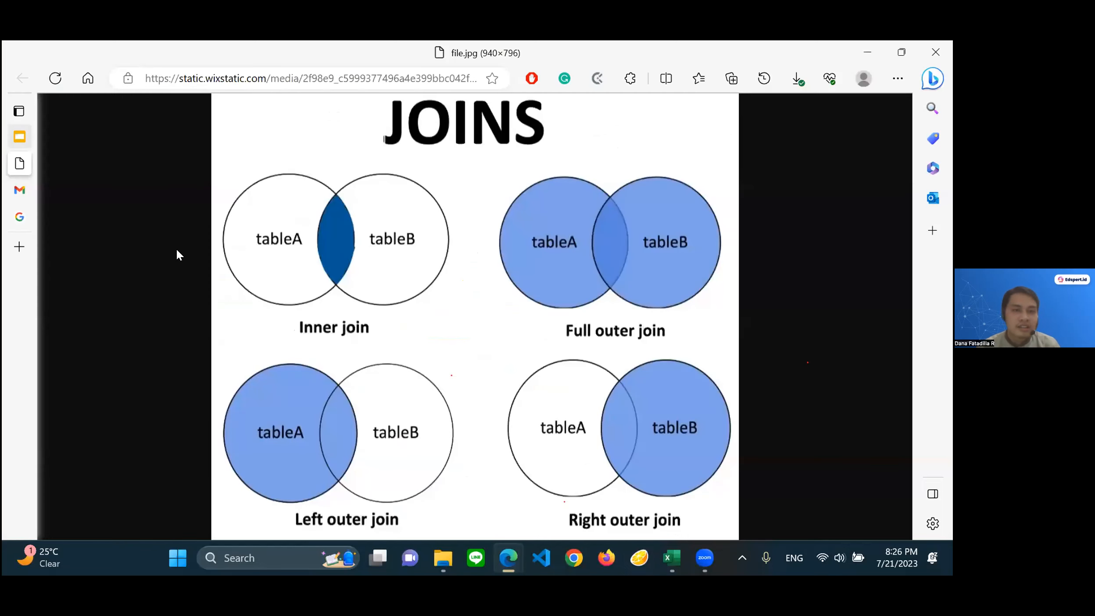
key("ctrl+shift+Tab")
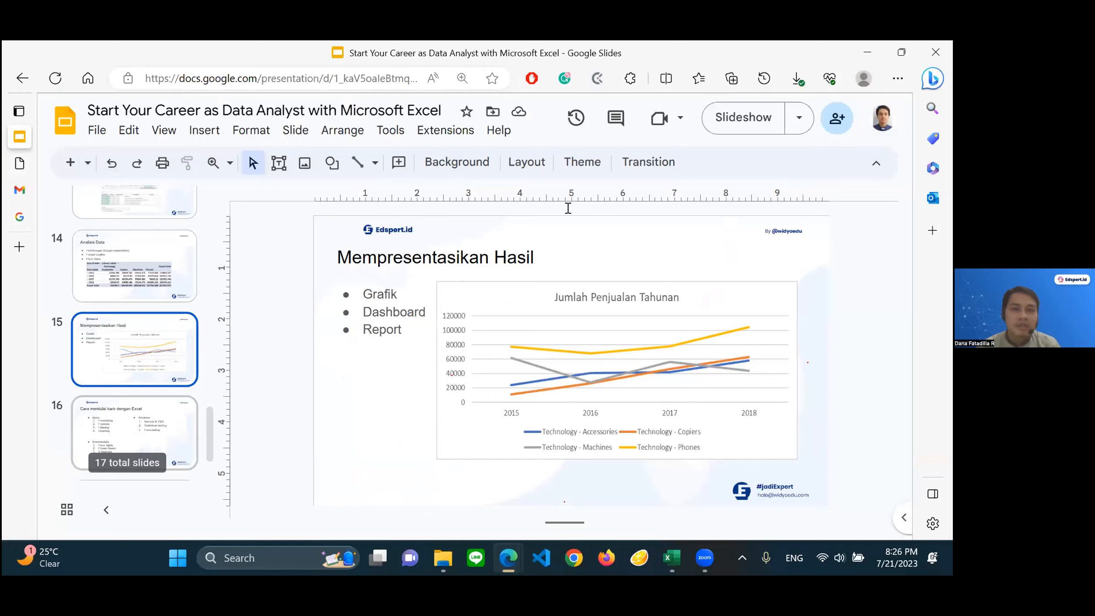
left_click(739, 123)
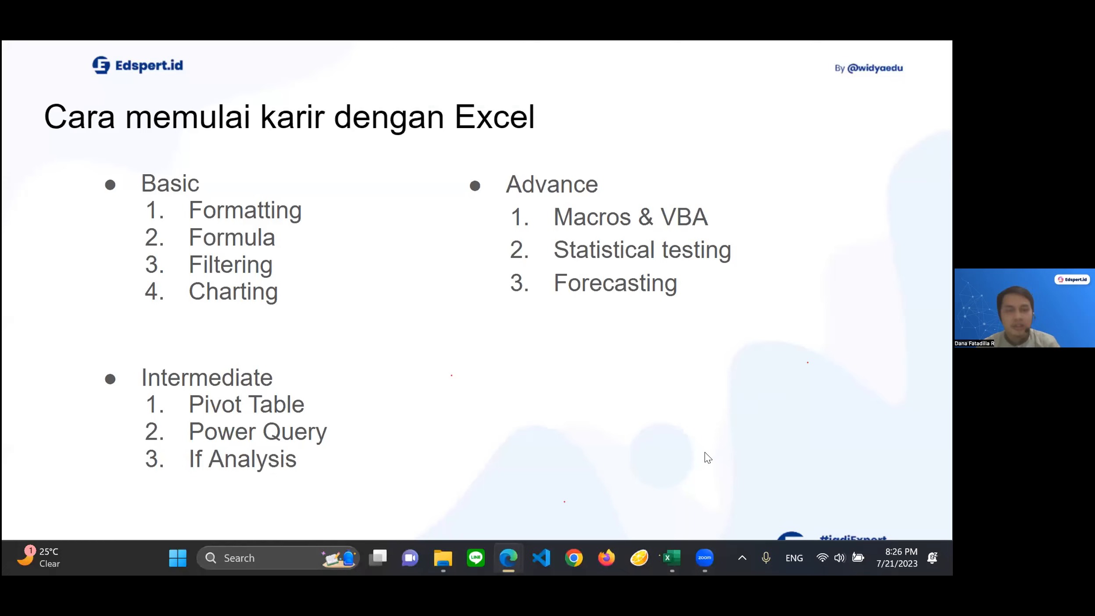
key("Escape")
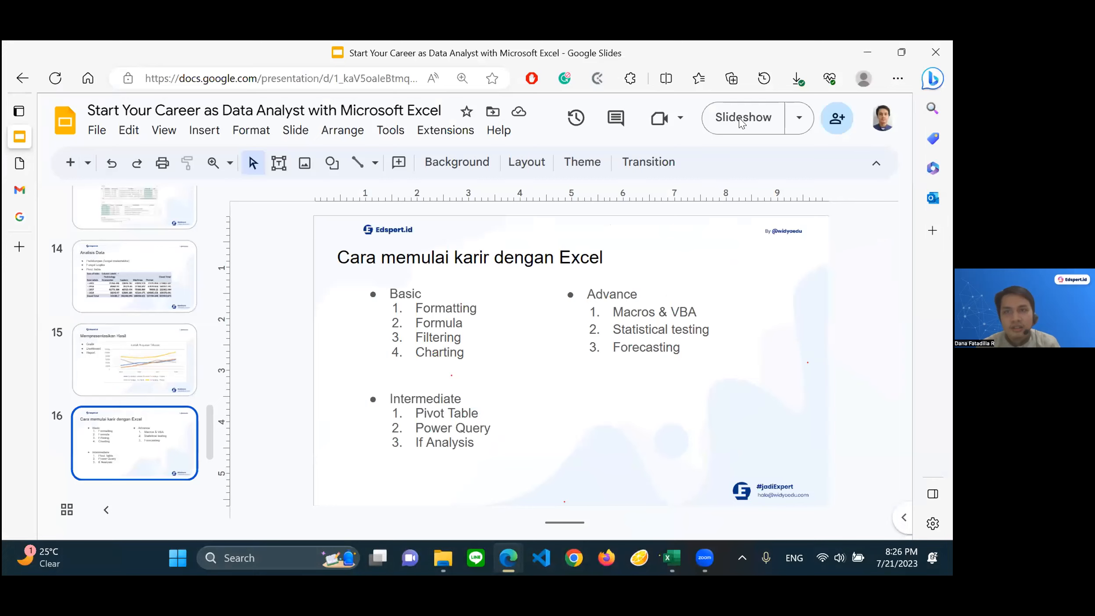
left_click(732, 127)
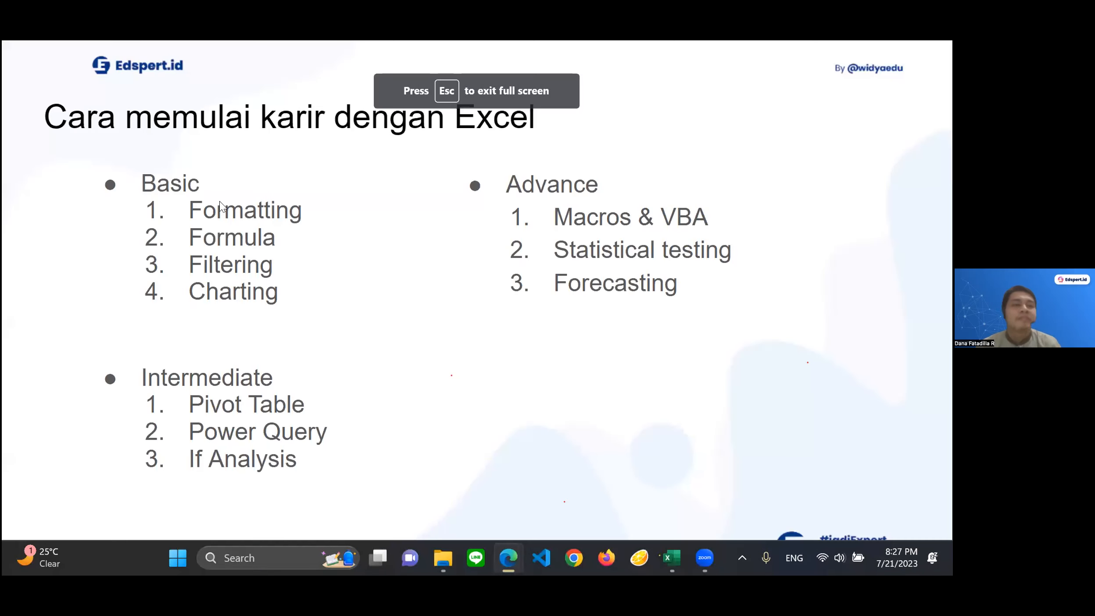